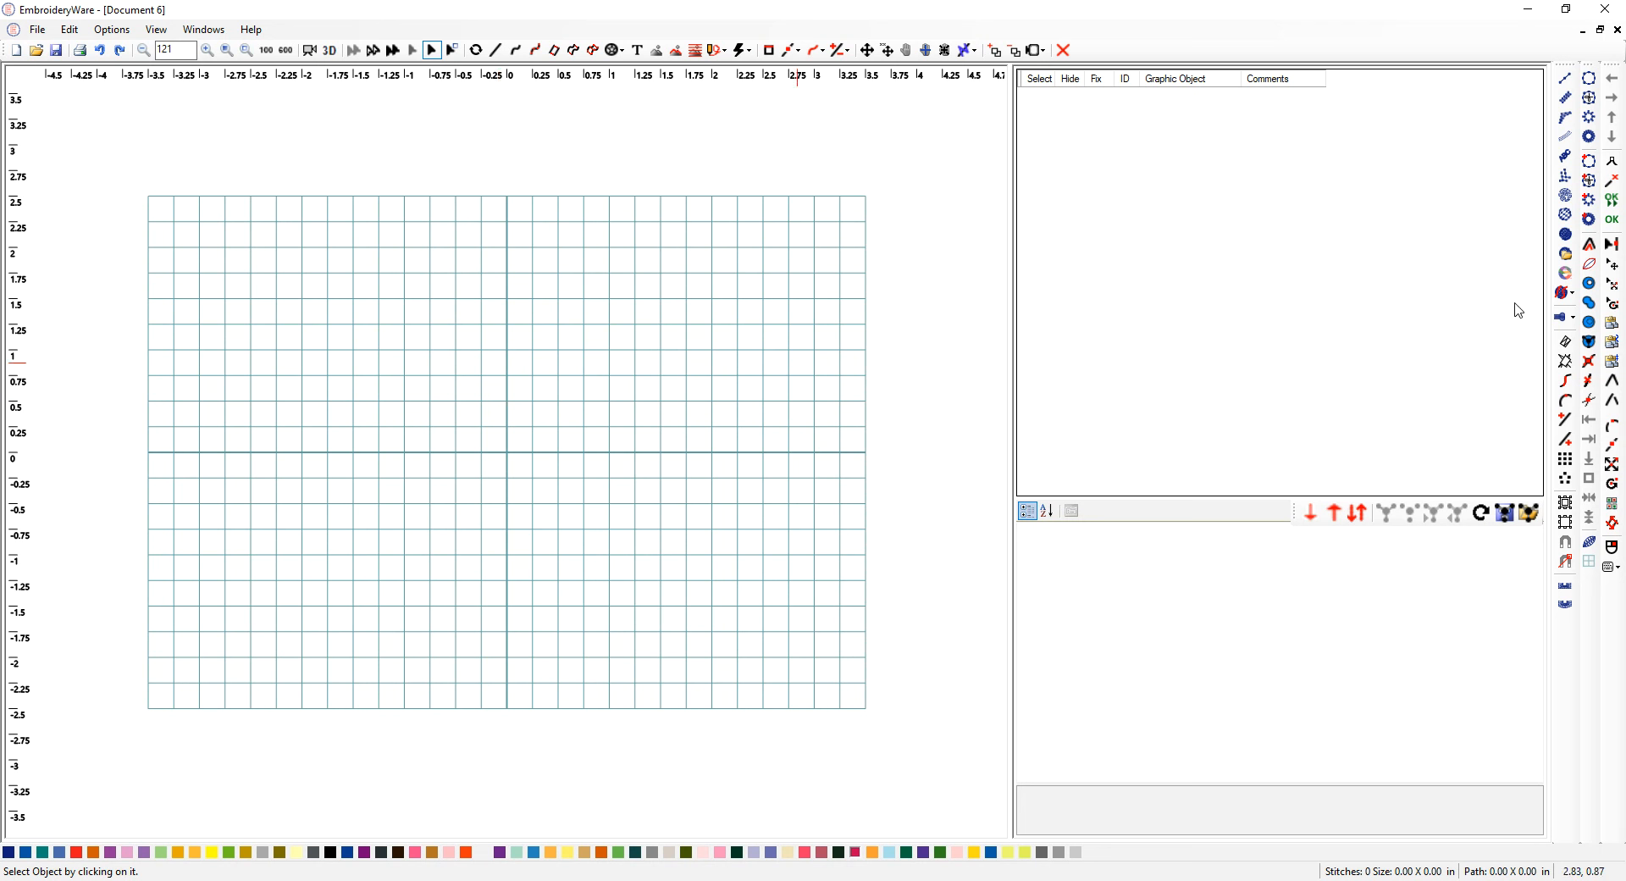
left_click(1568, 292)
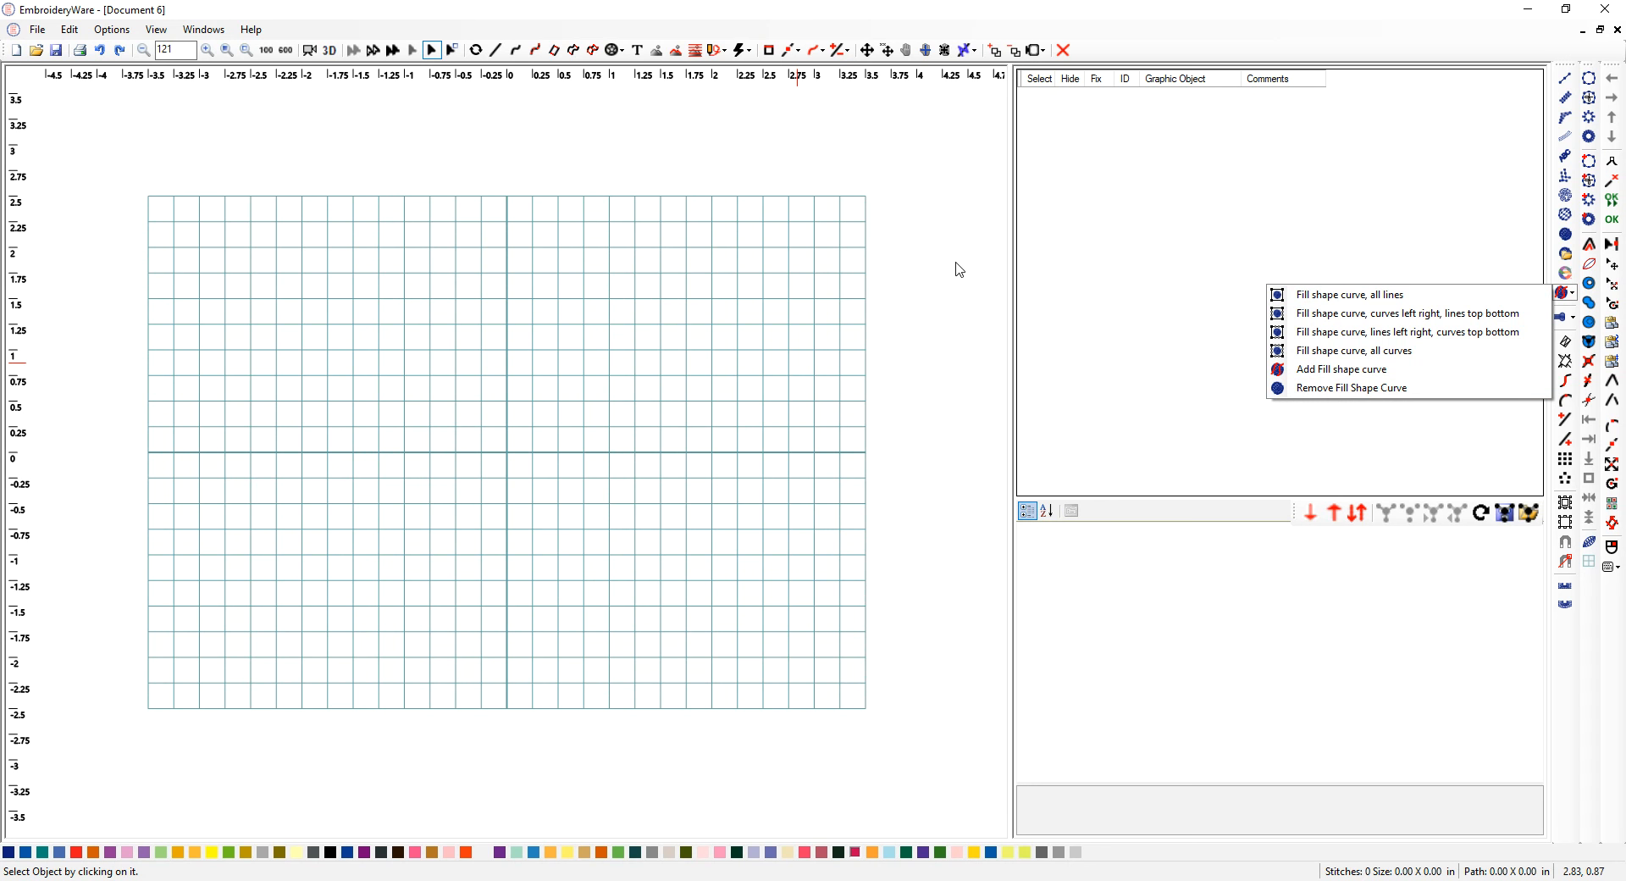
left_click(575, 138)
- Draw a heart shape on the vertical centre line, from the lower tip at about (0, -2) to the notch at about (0, 1.5)
left_click(616, 50)
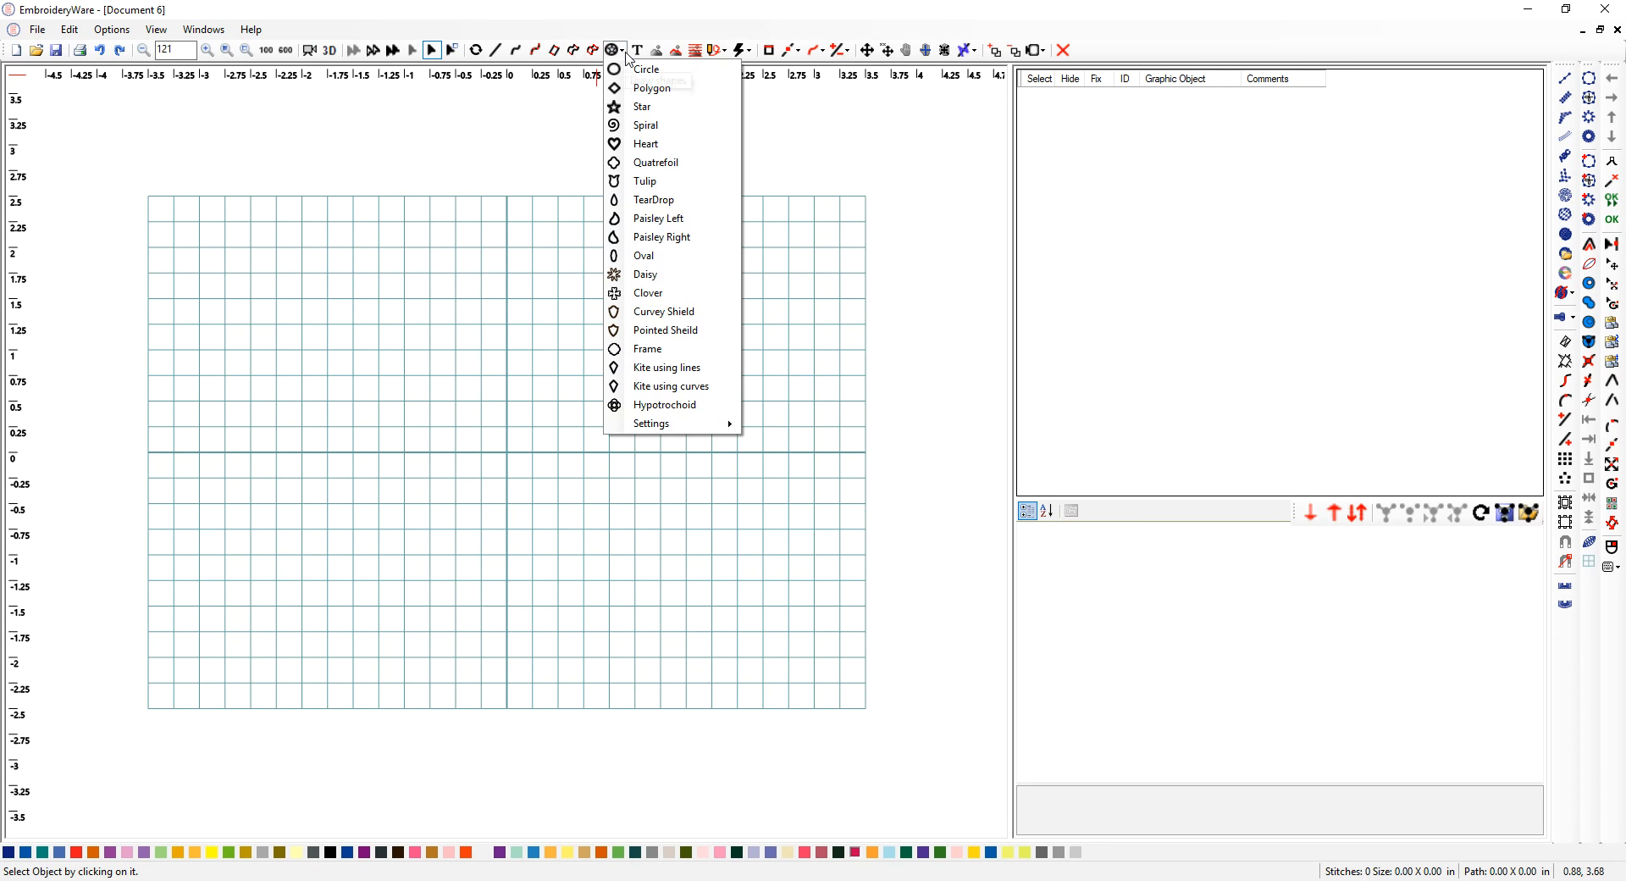
left_click(644, 144)
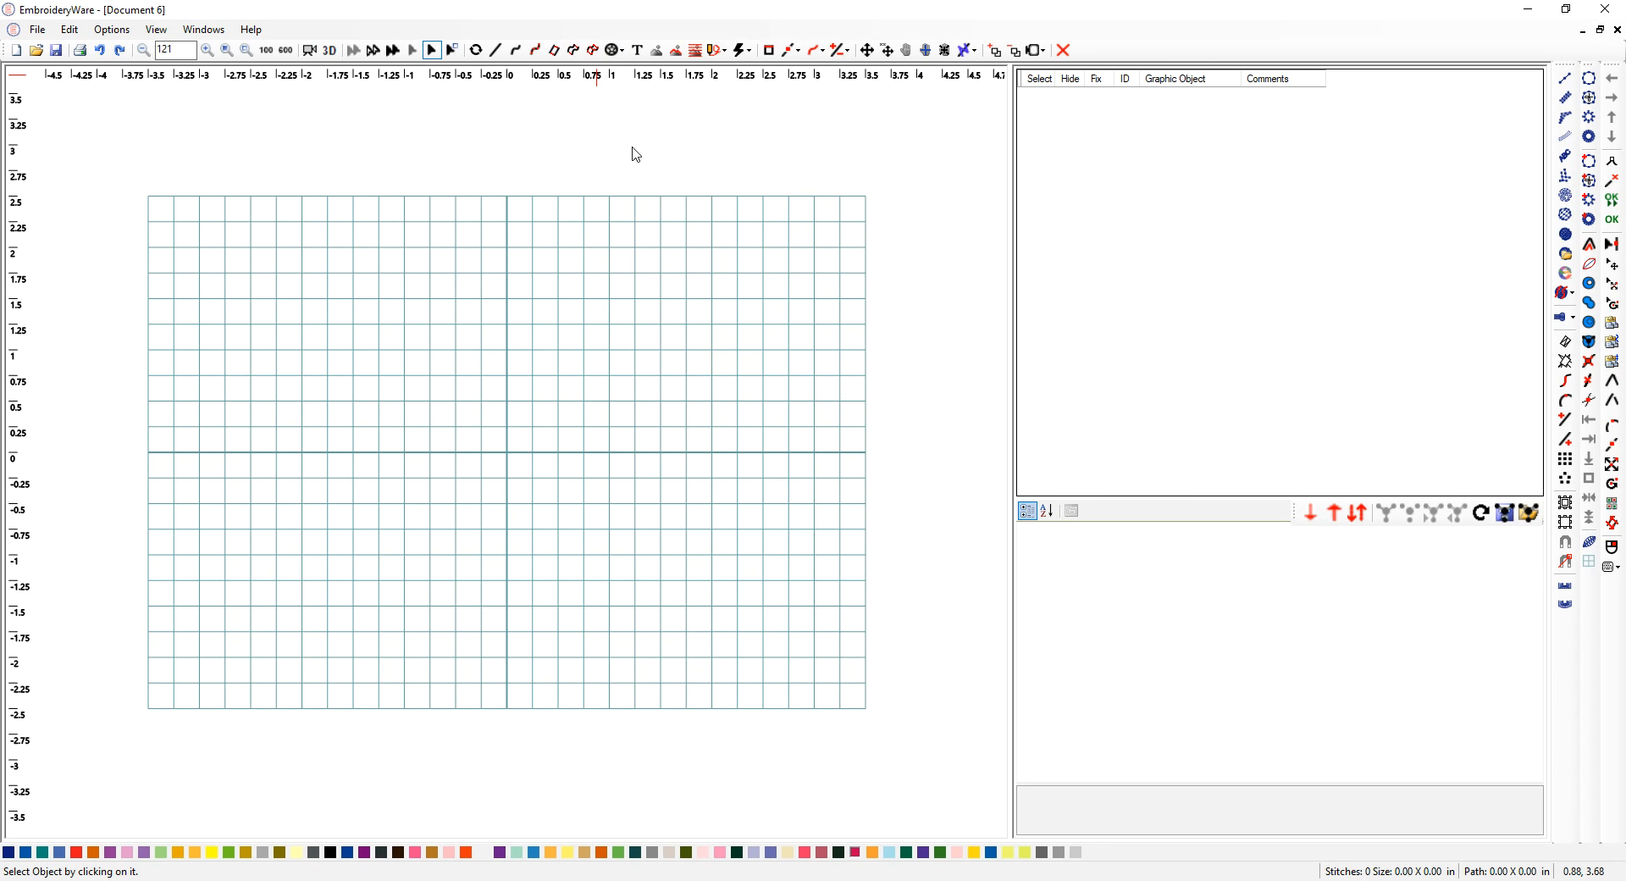
left_click(507, 655)
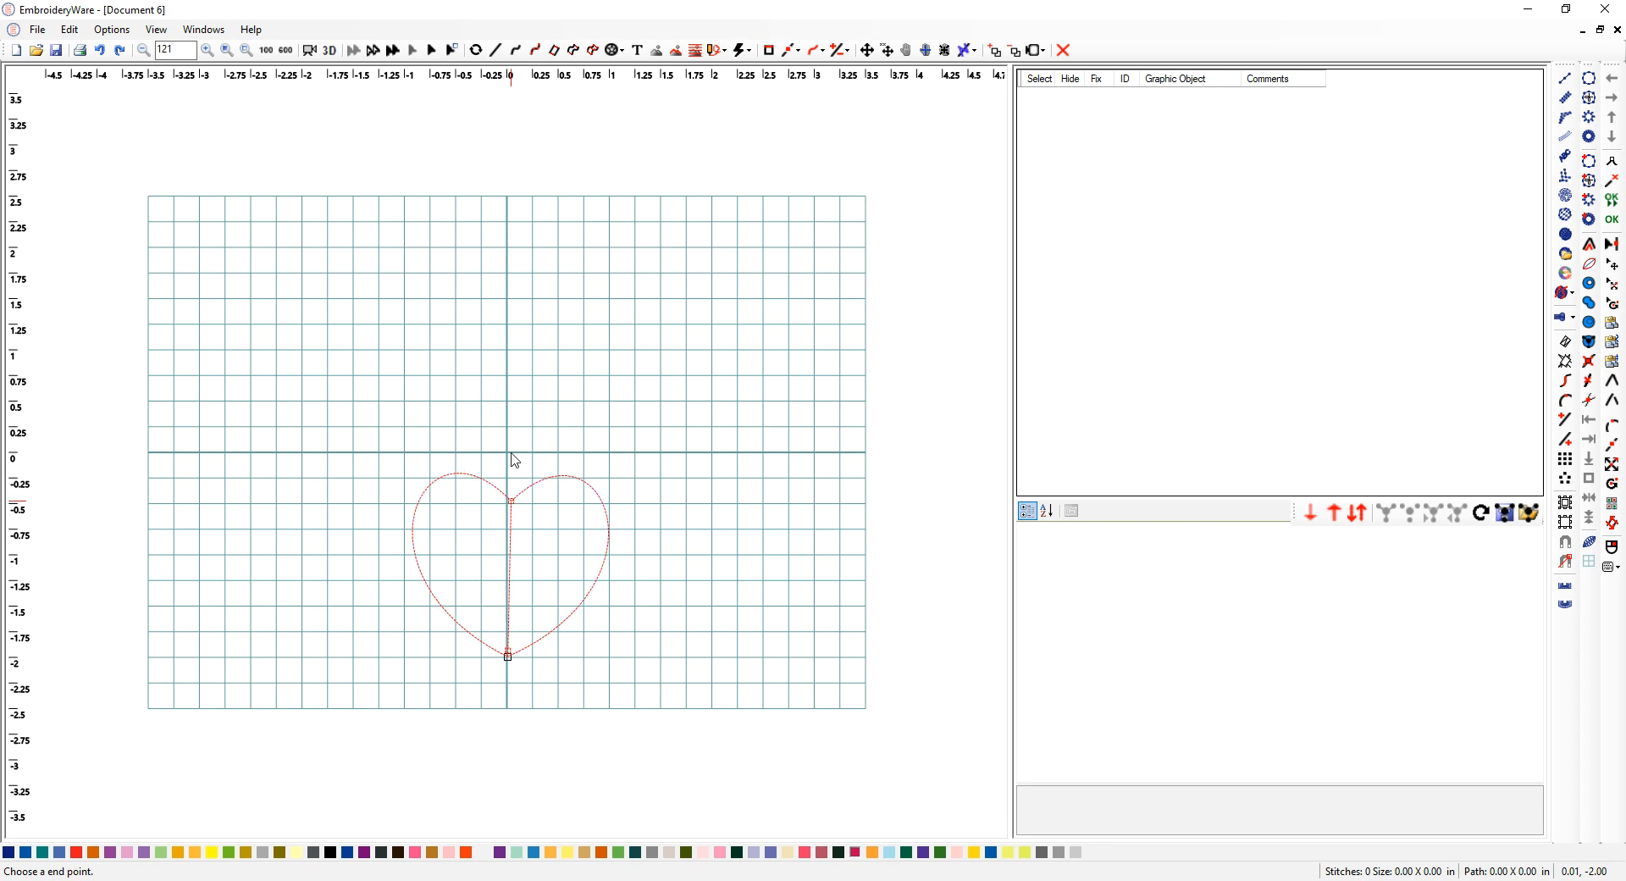
left_click(507, 300)
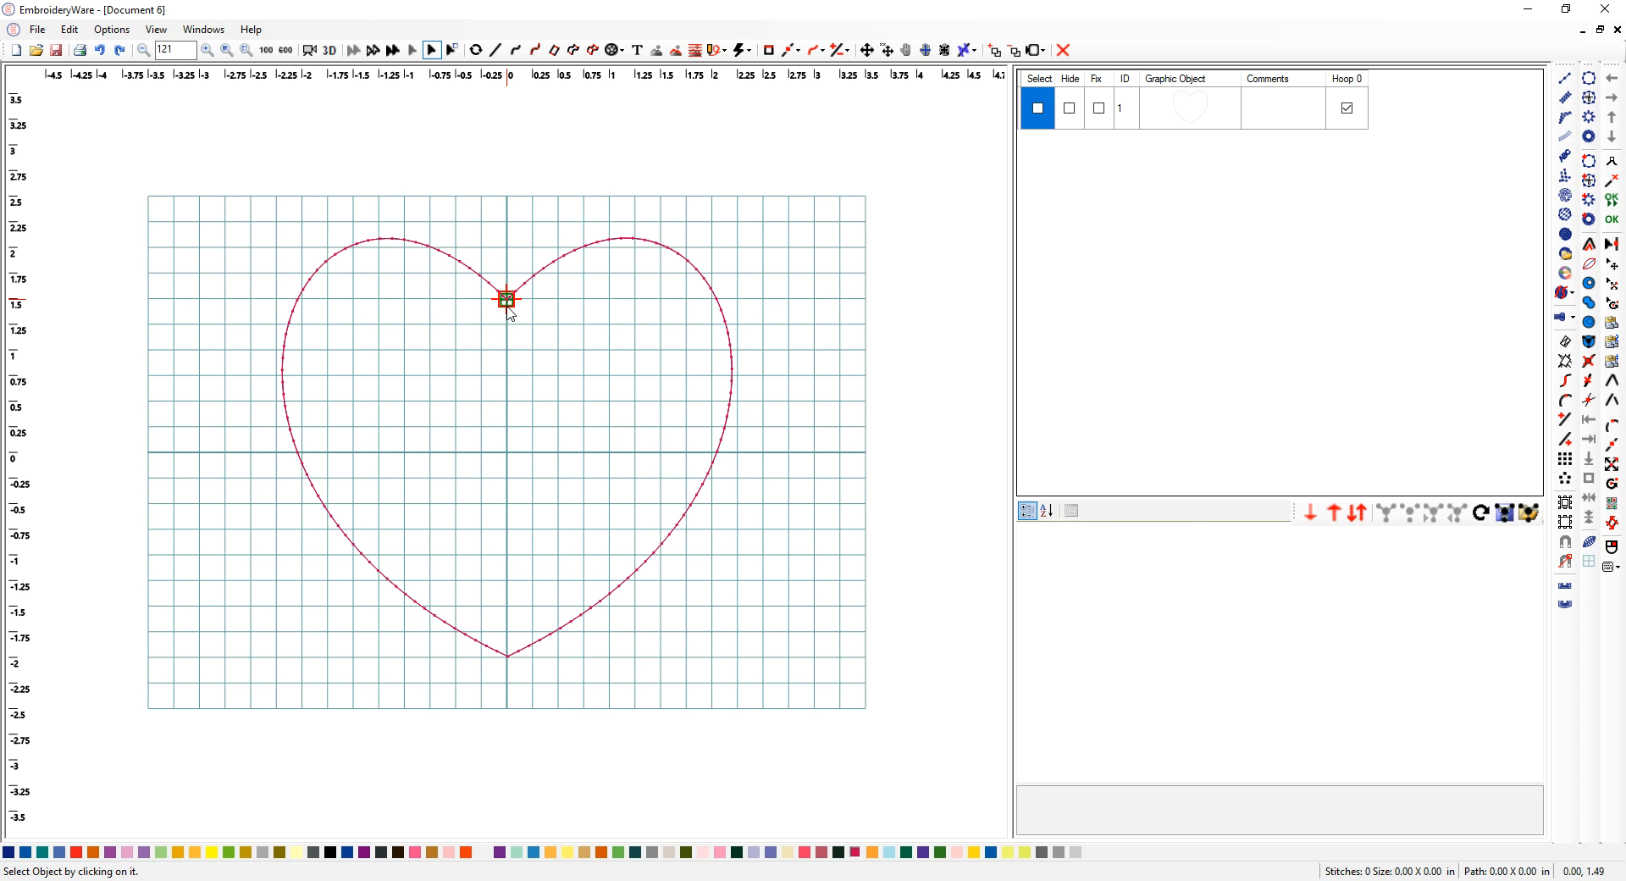
- Convert the heart outline to a fill and apply the Circles fill pattern
left_click(1038, 114)
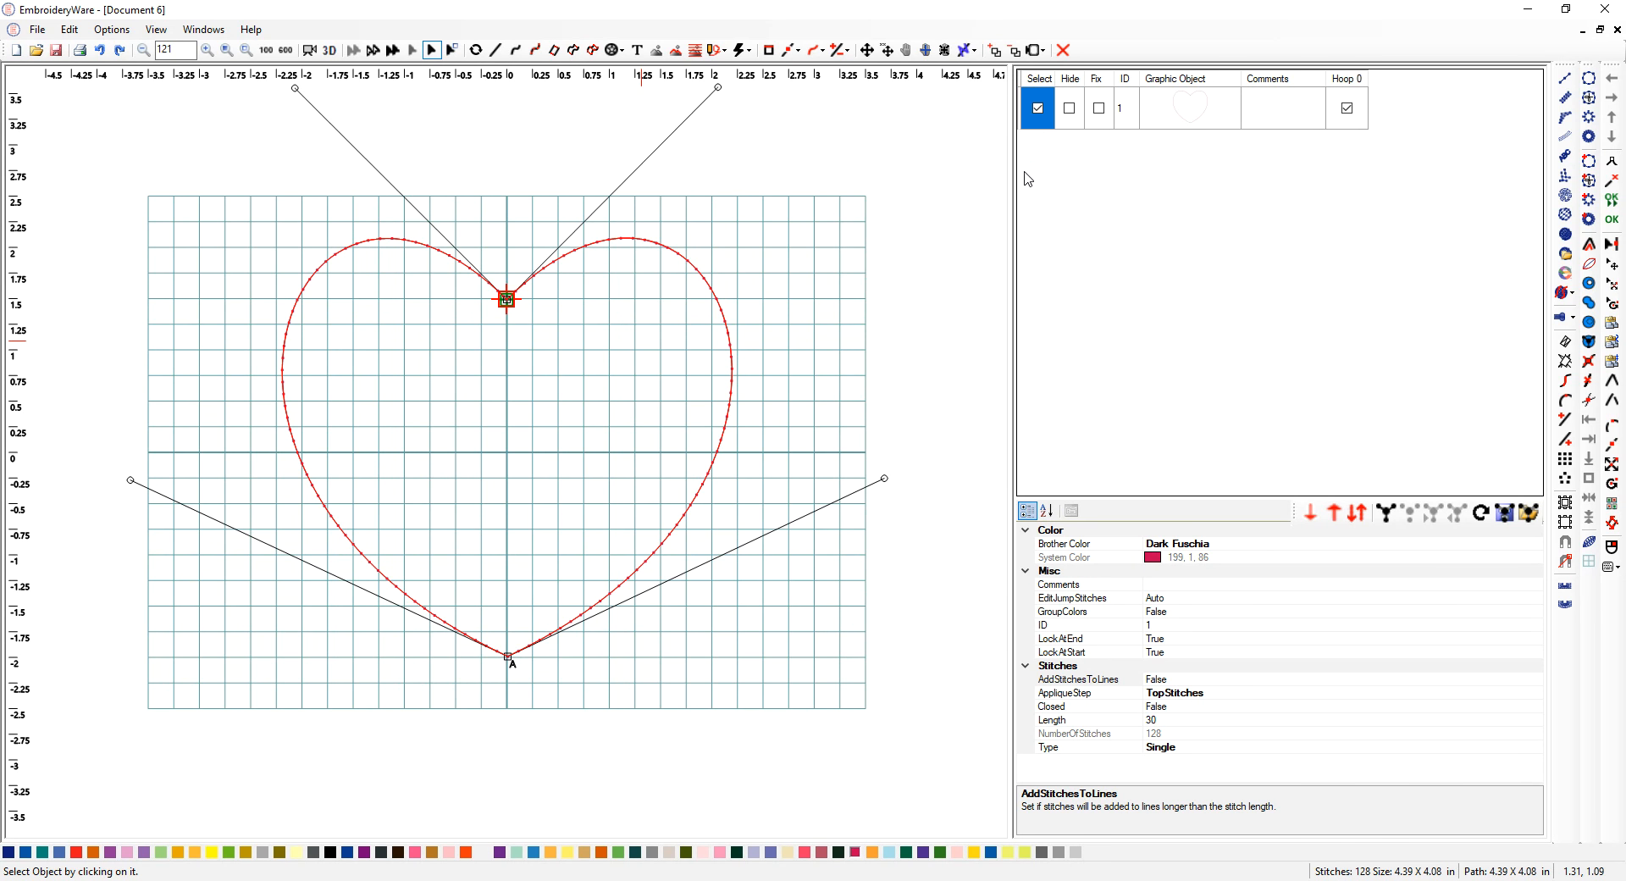
left_click_drag(718, 89, 718, 88)
left_click(748, 51)
left_click(752, 239)
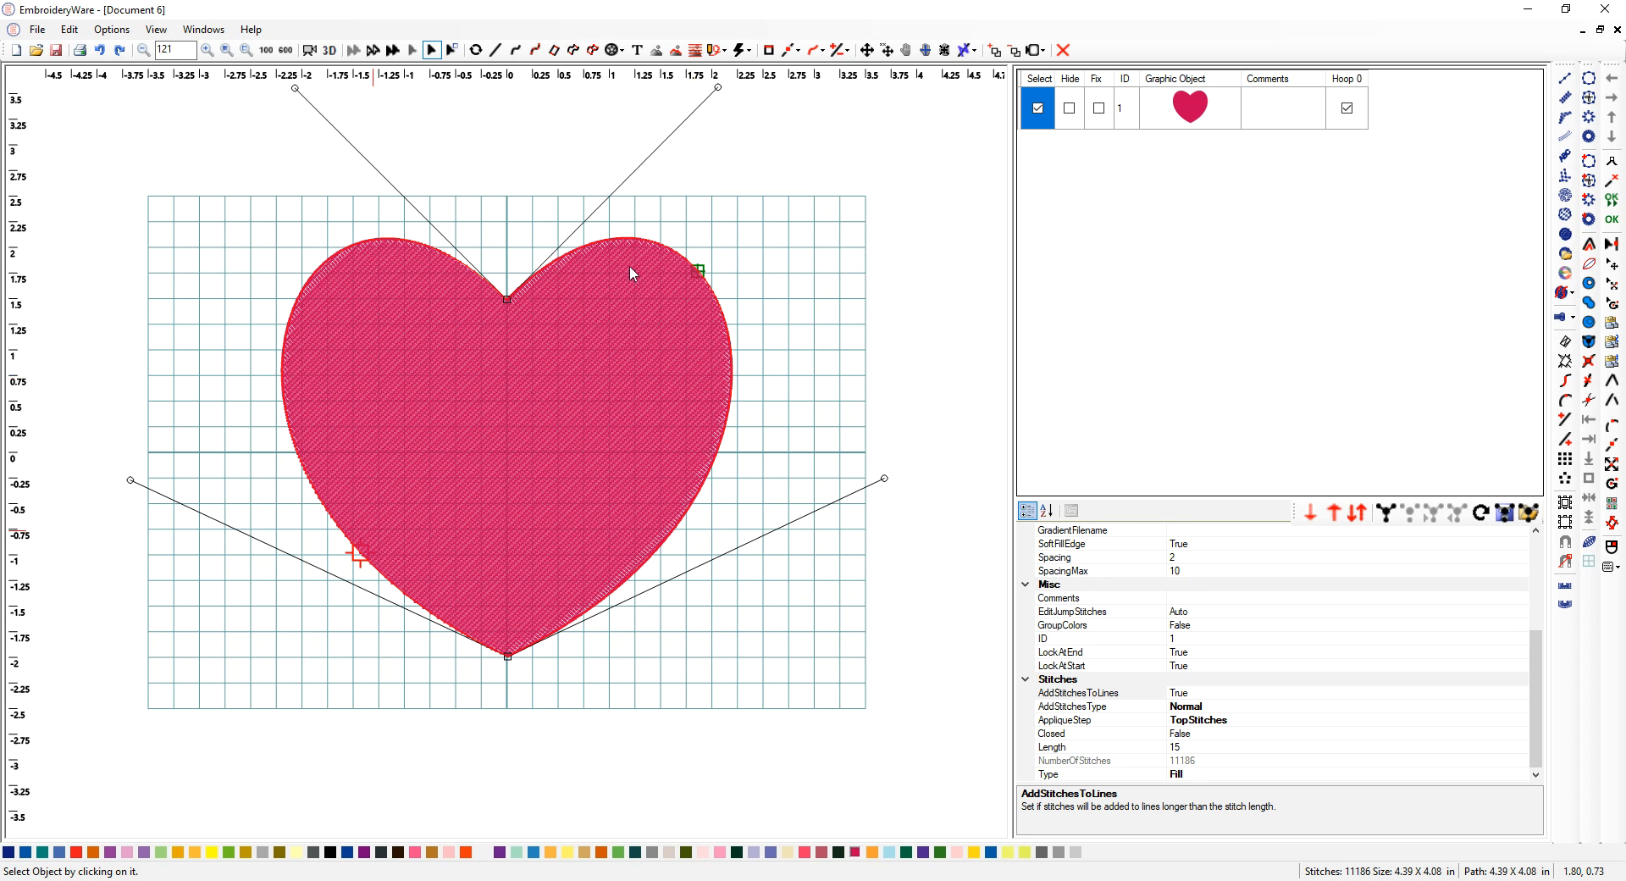
left_click(740, 50)
left_click(784, 237)
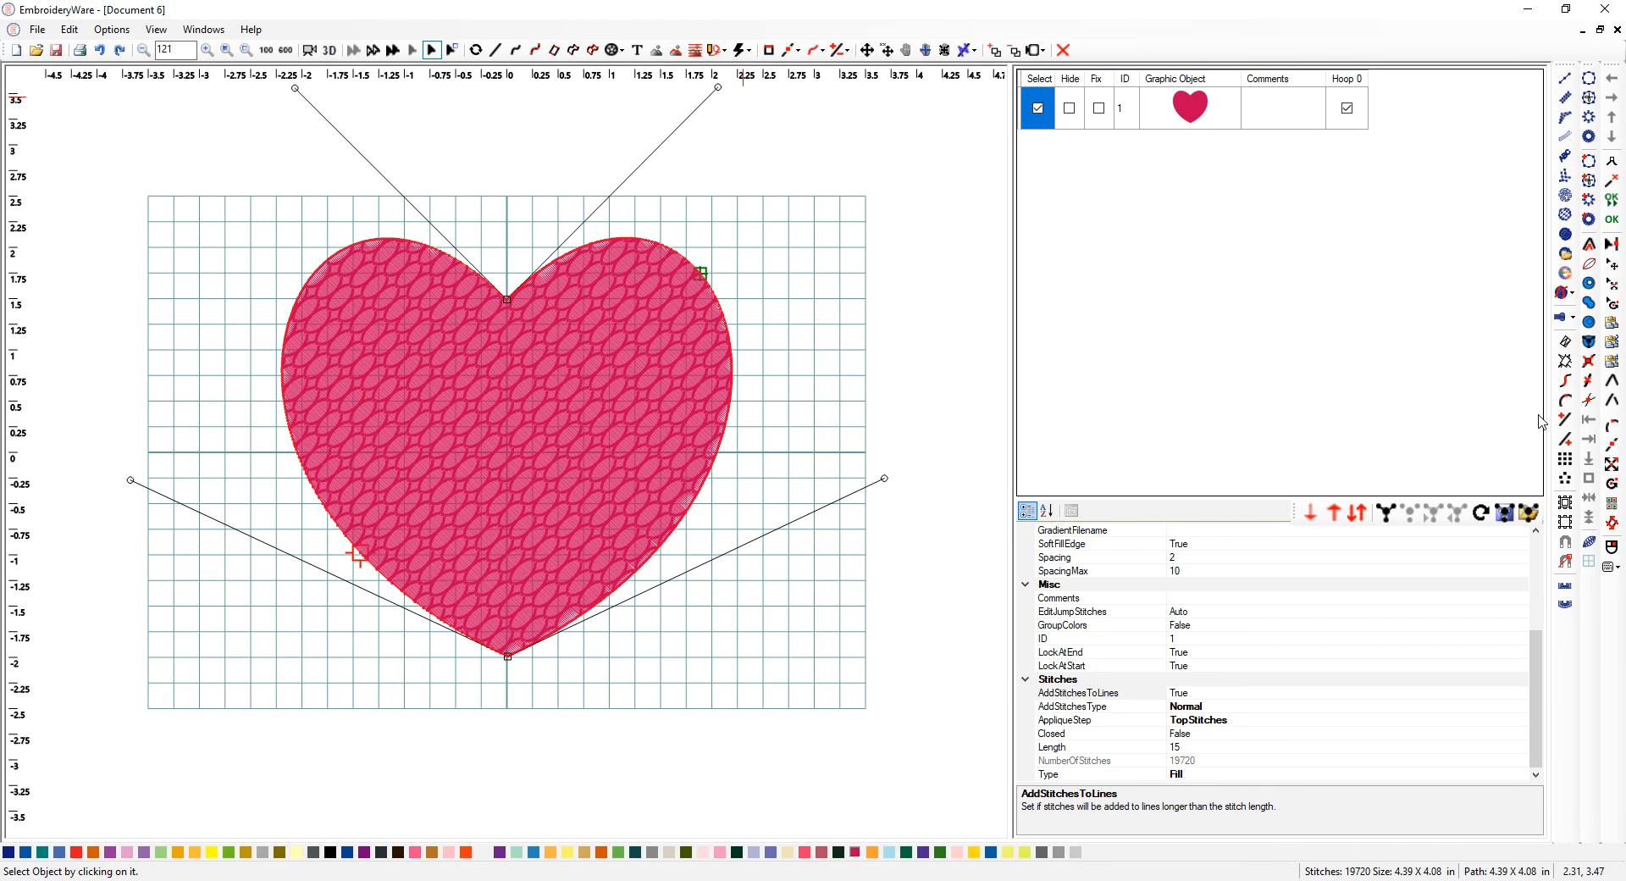
- Add an all-lines fill shape curve around the heart and move its upper corners outward to about (3.44, 3.29) and (-3.26, 3.48)
left_click(1571, 303)
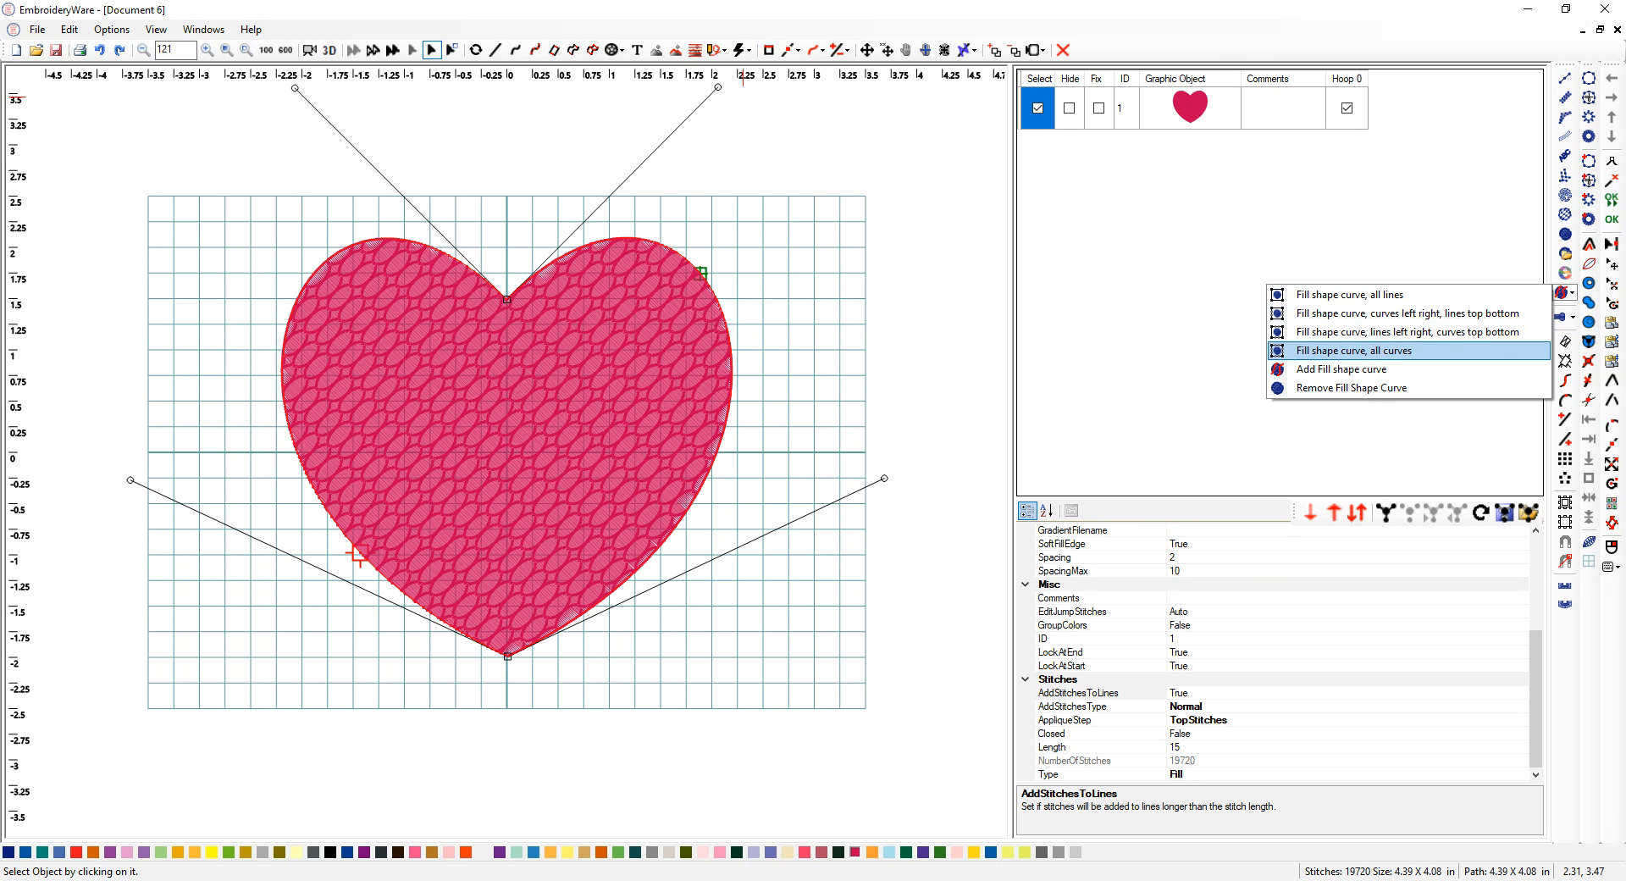
left_click(1363, 296)
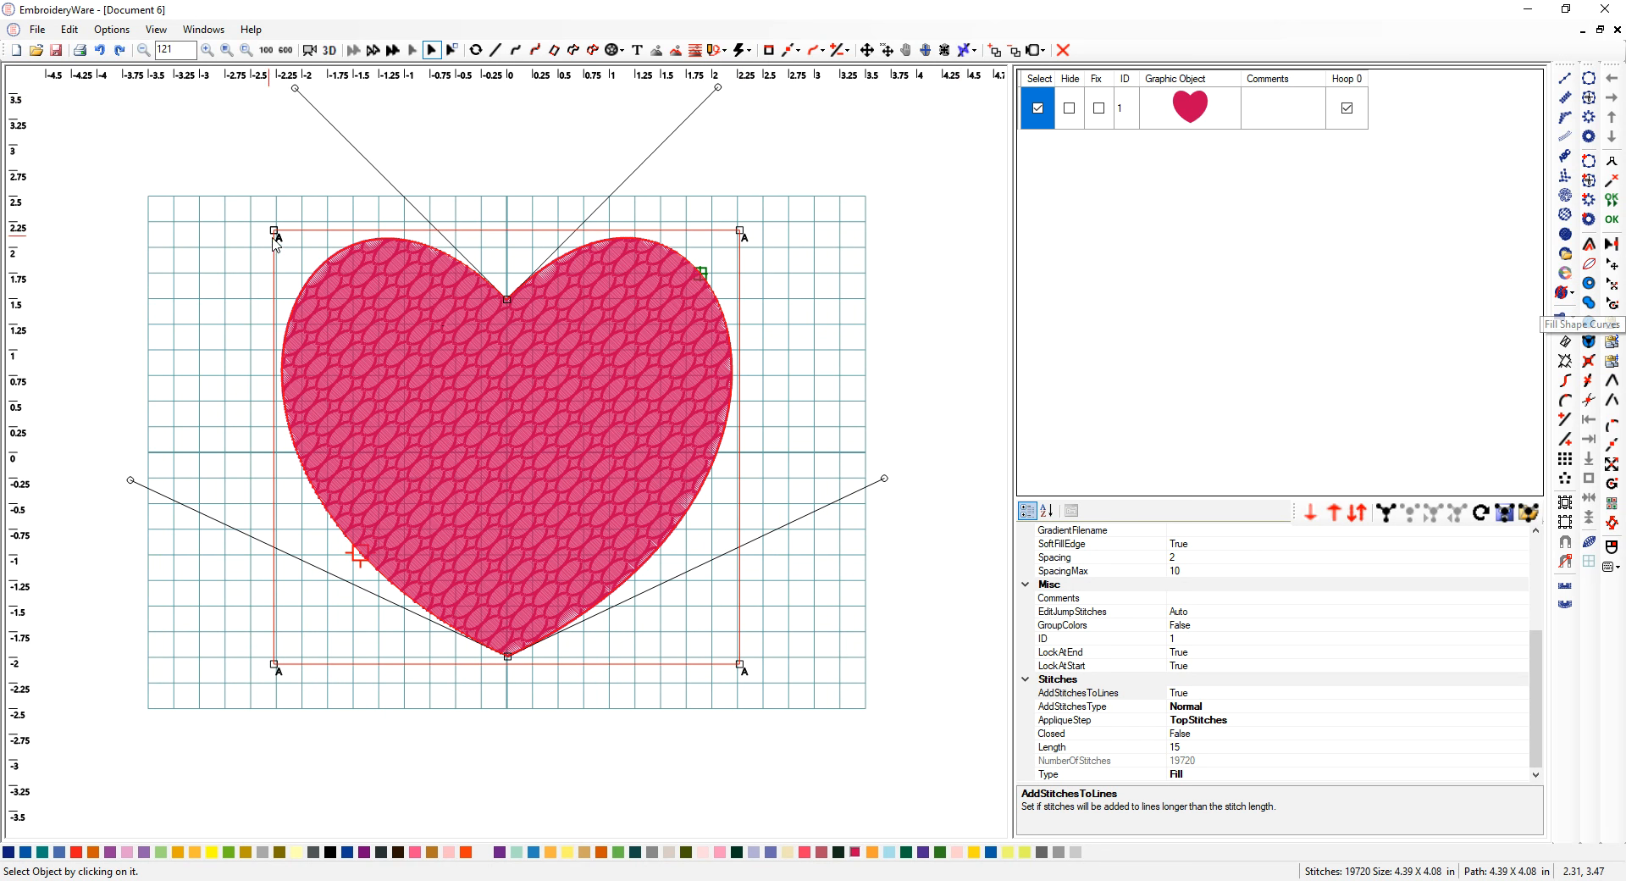
right_click(737, 230)
left_click(747, 244)
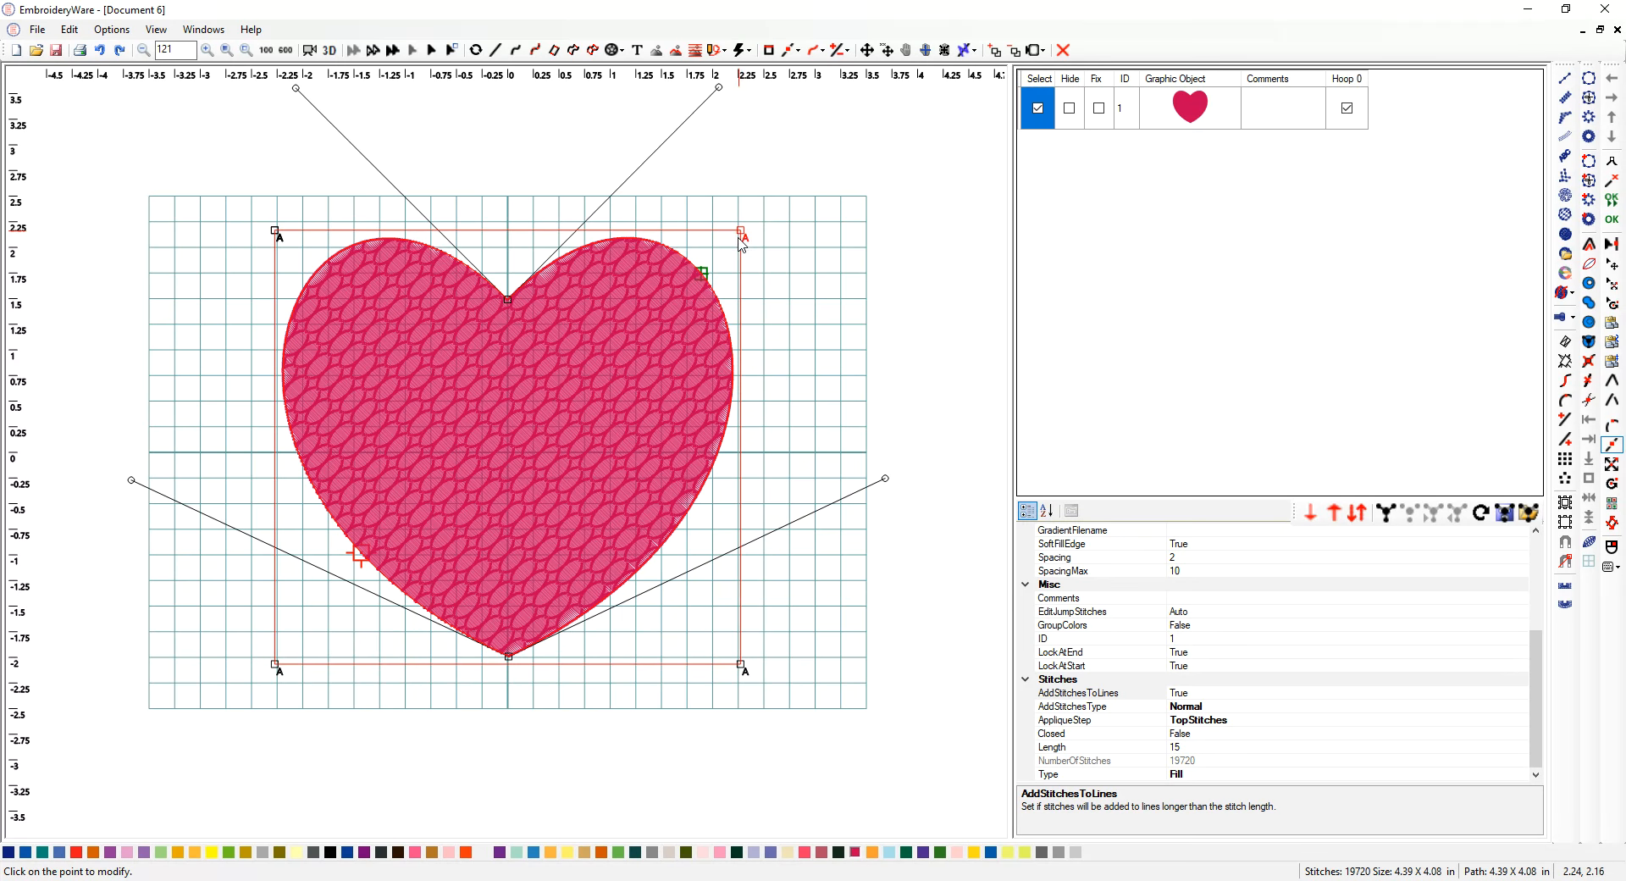
left_click(742, 239)
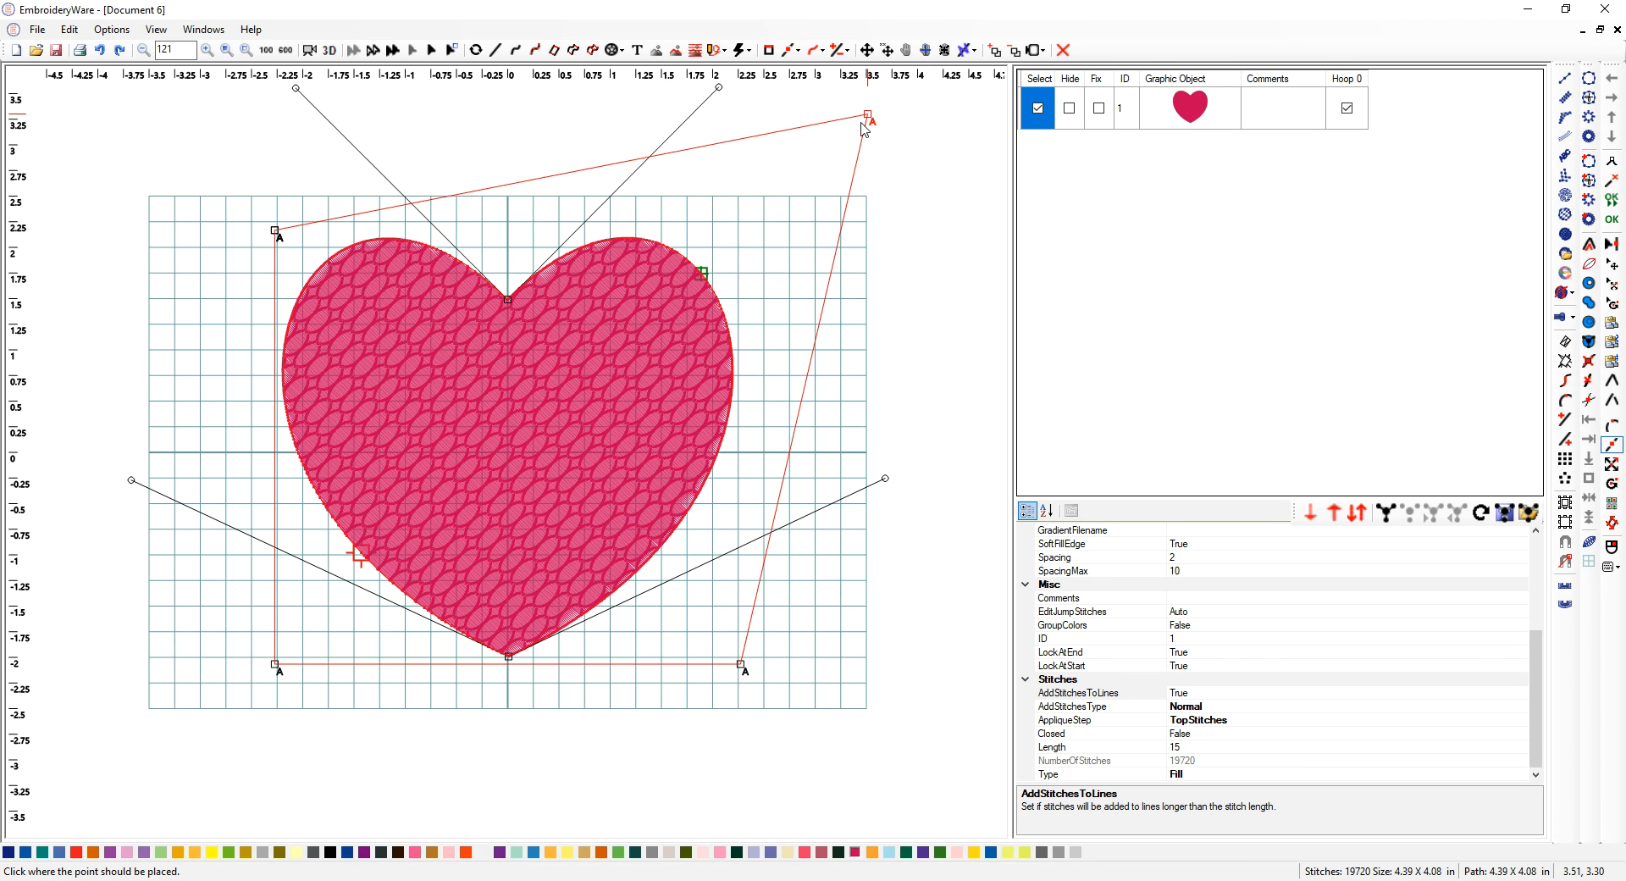
left_click(860, 120)
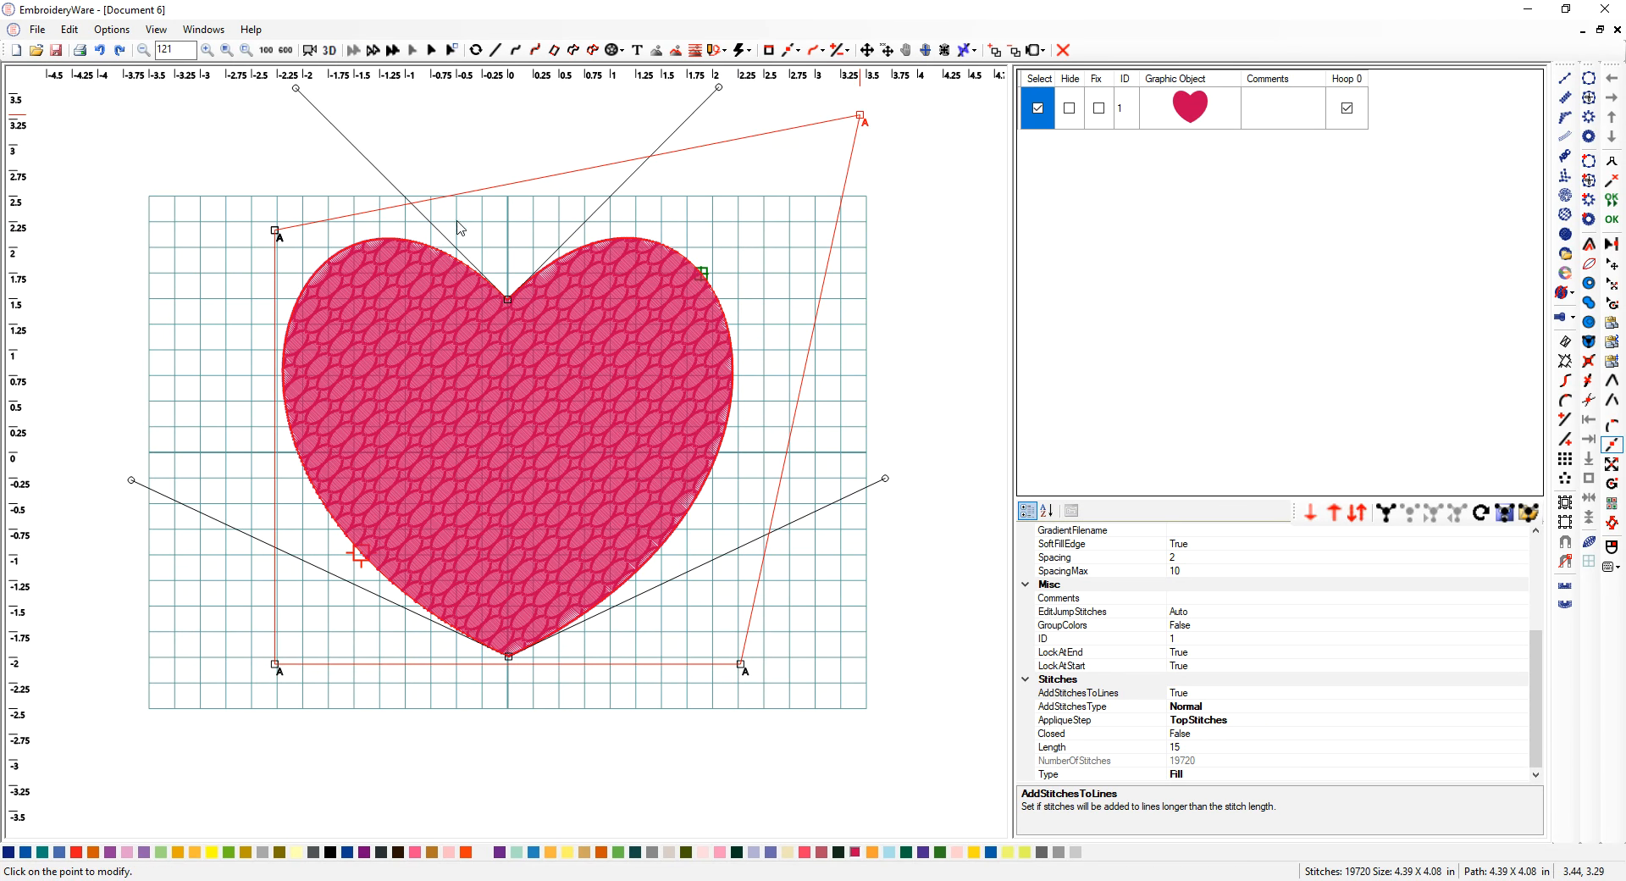
left_click(274, 232)
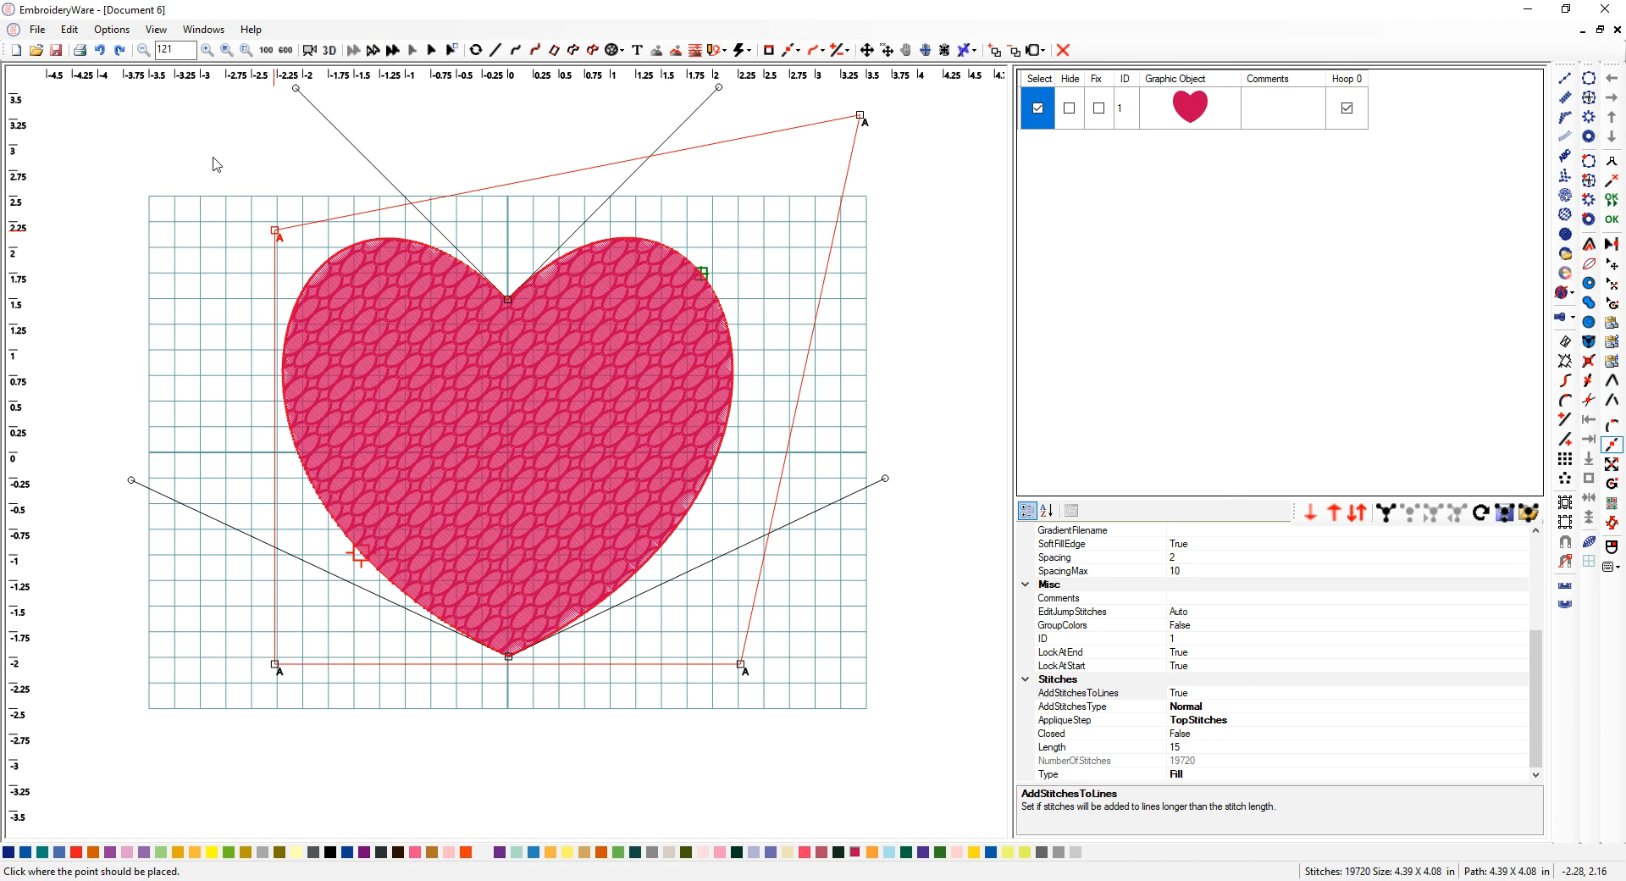
left_click(173, 97)
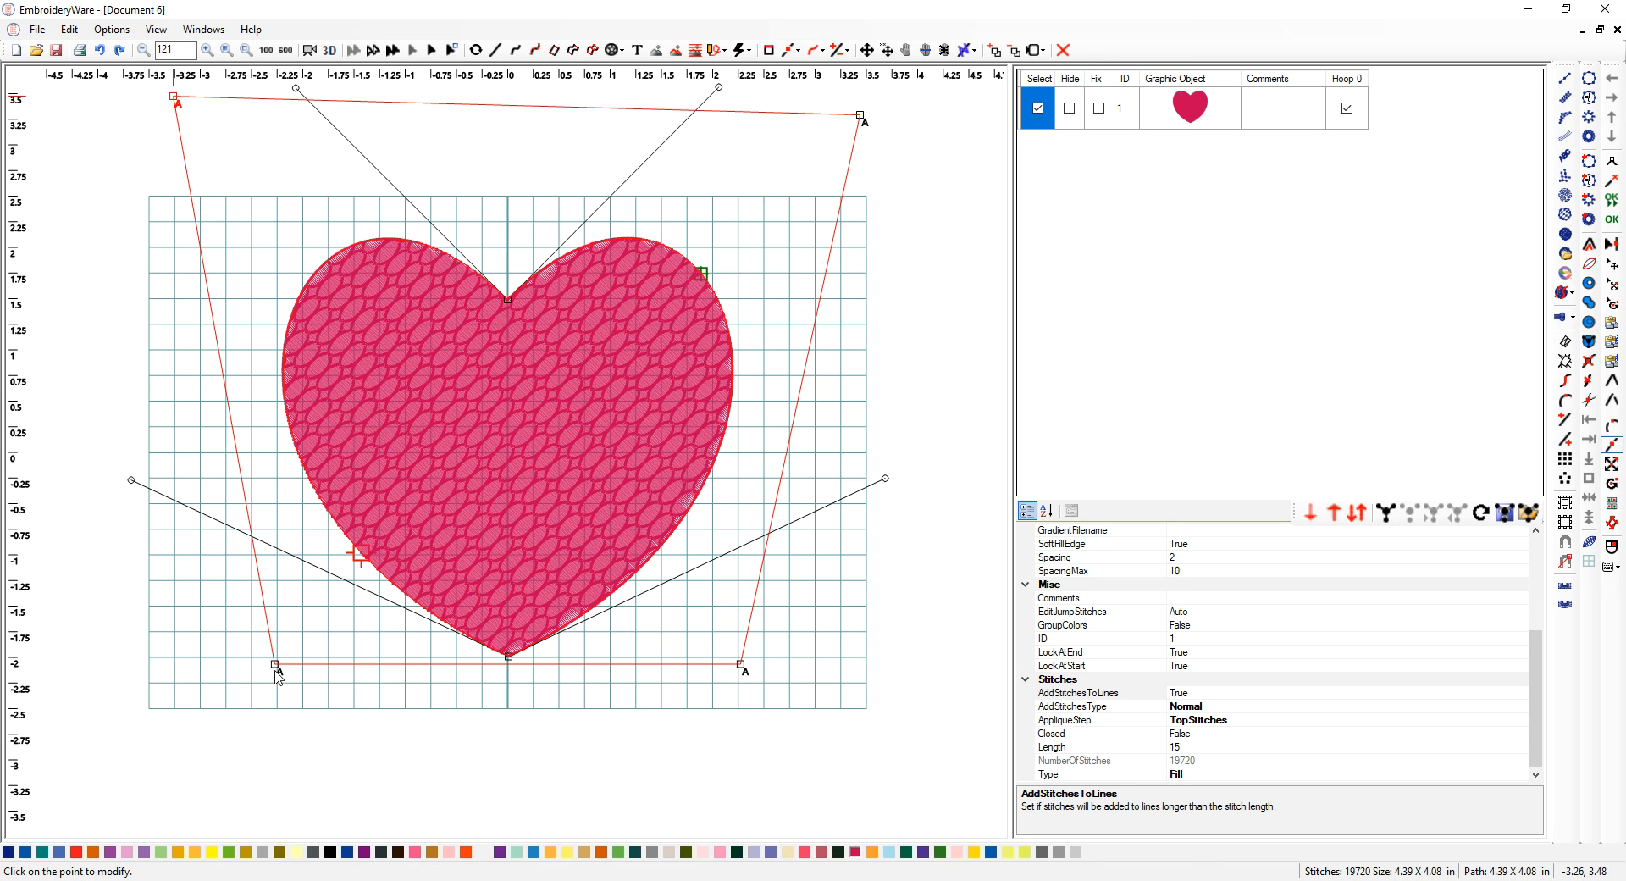
- Move the fill shape curve's lower corners below the heart to about (-1.29, -3.14) and (1.49, -3.14)
left_click(370, 756)
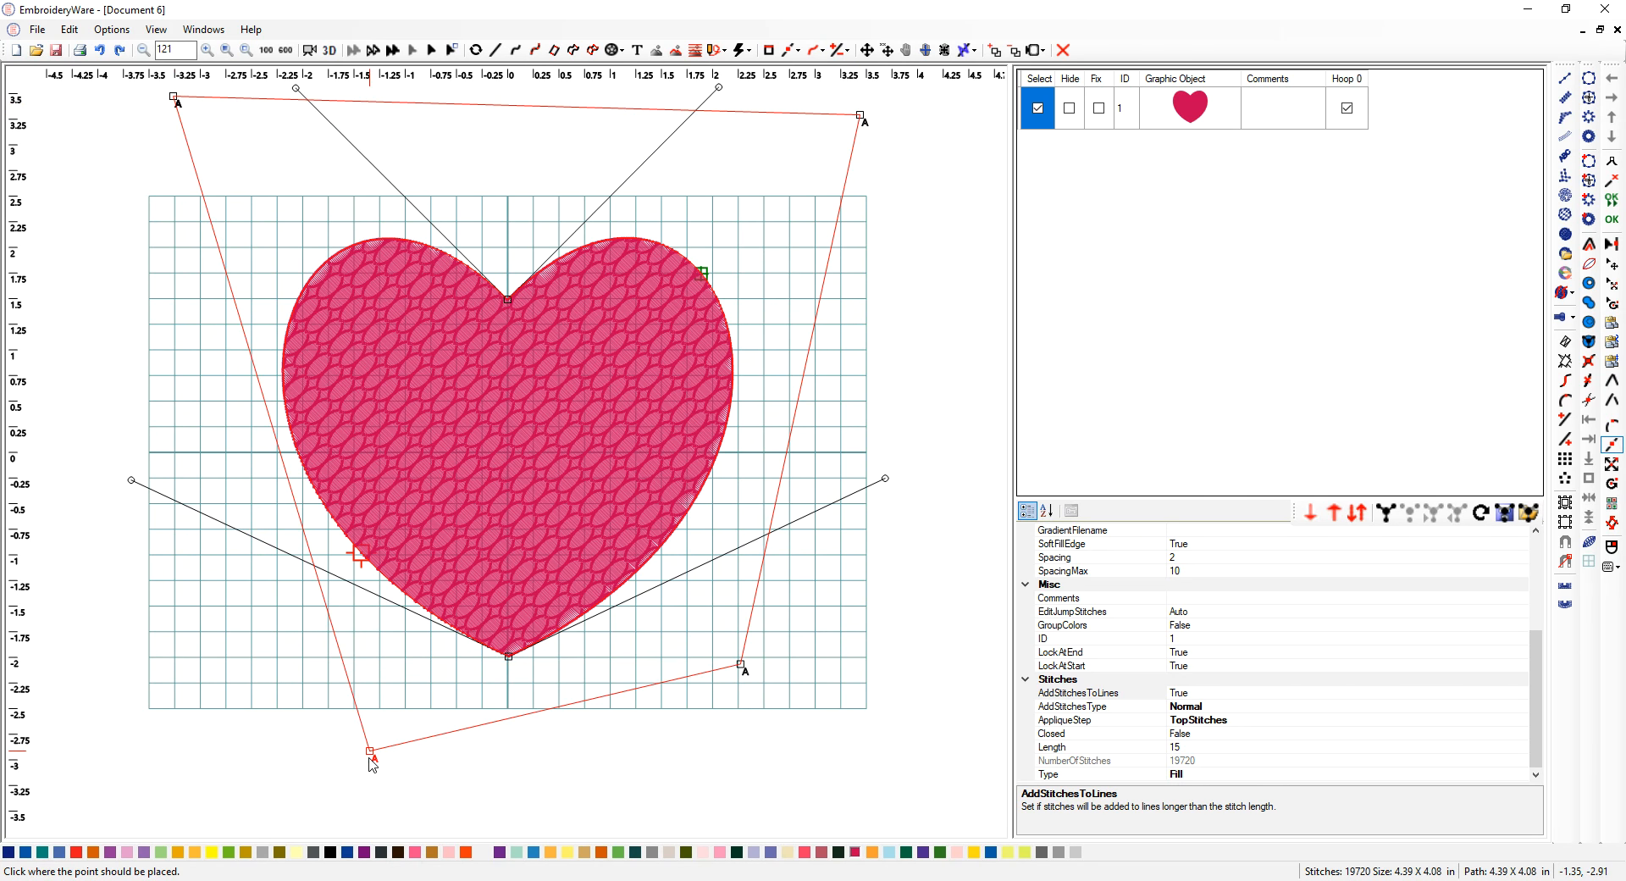
left_click(373, 764)
left_click(742, 666)
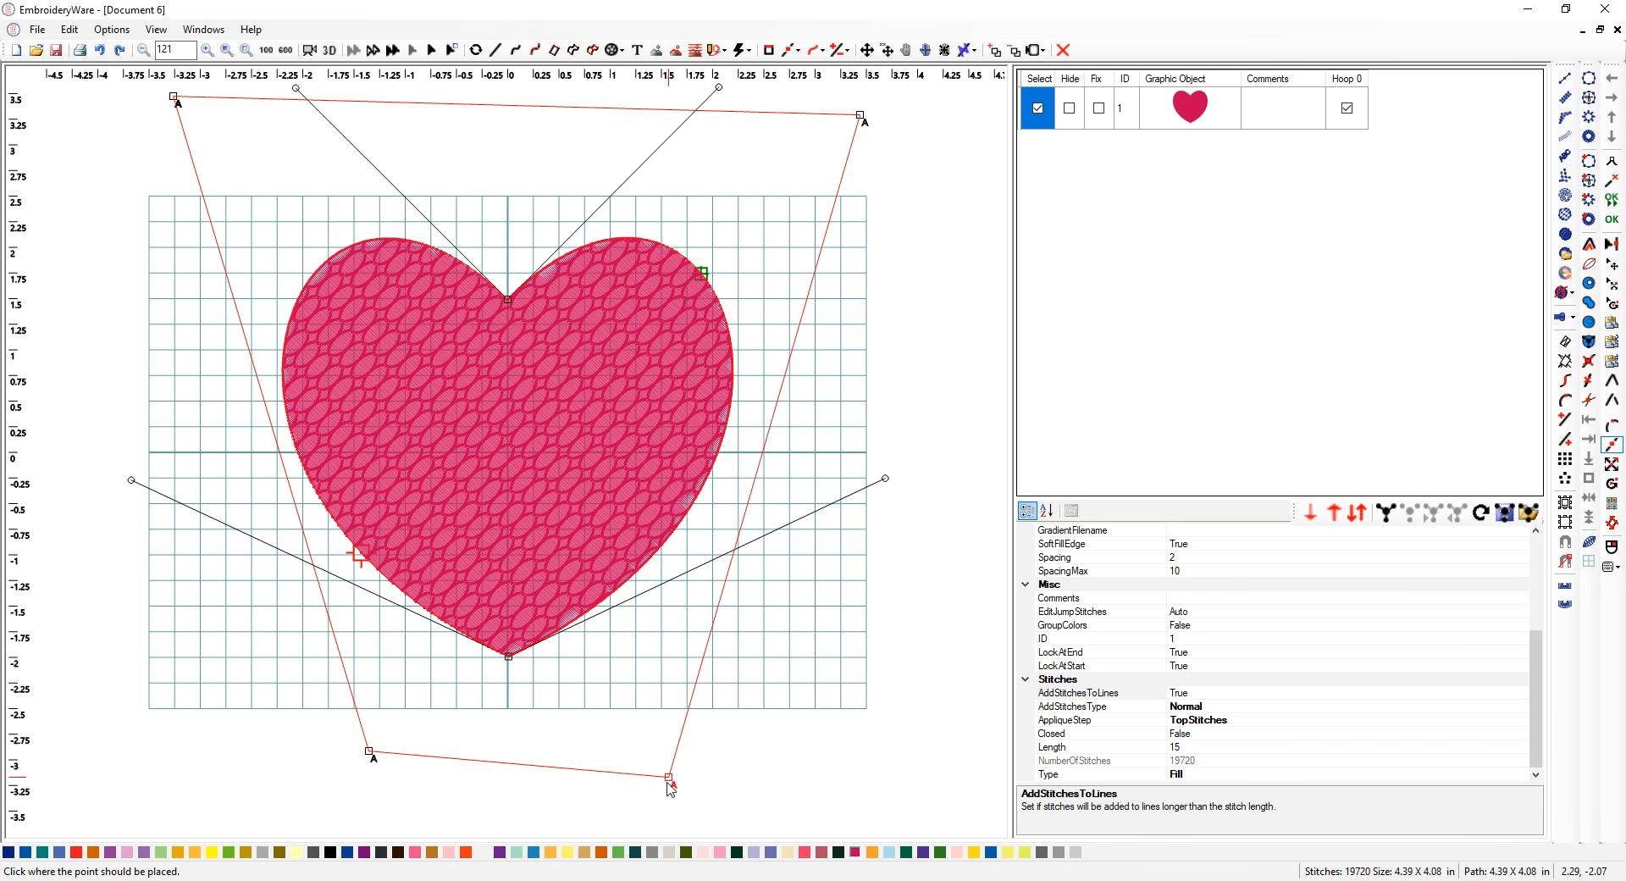
left_click(660, 780)
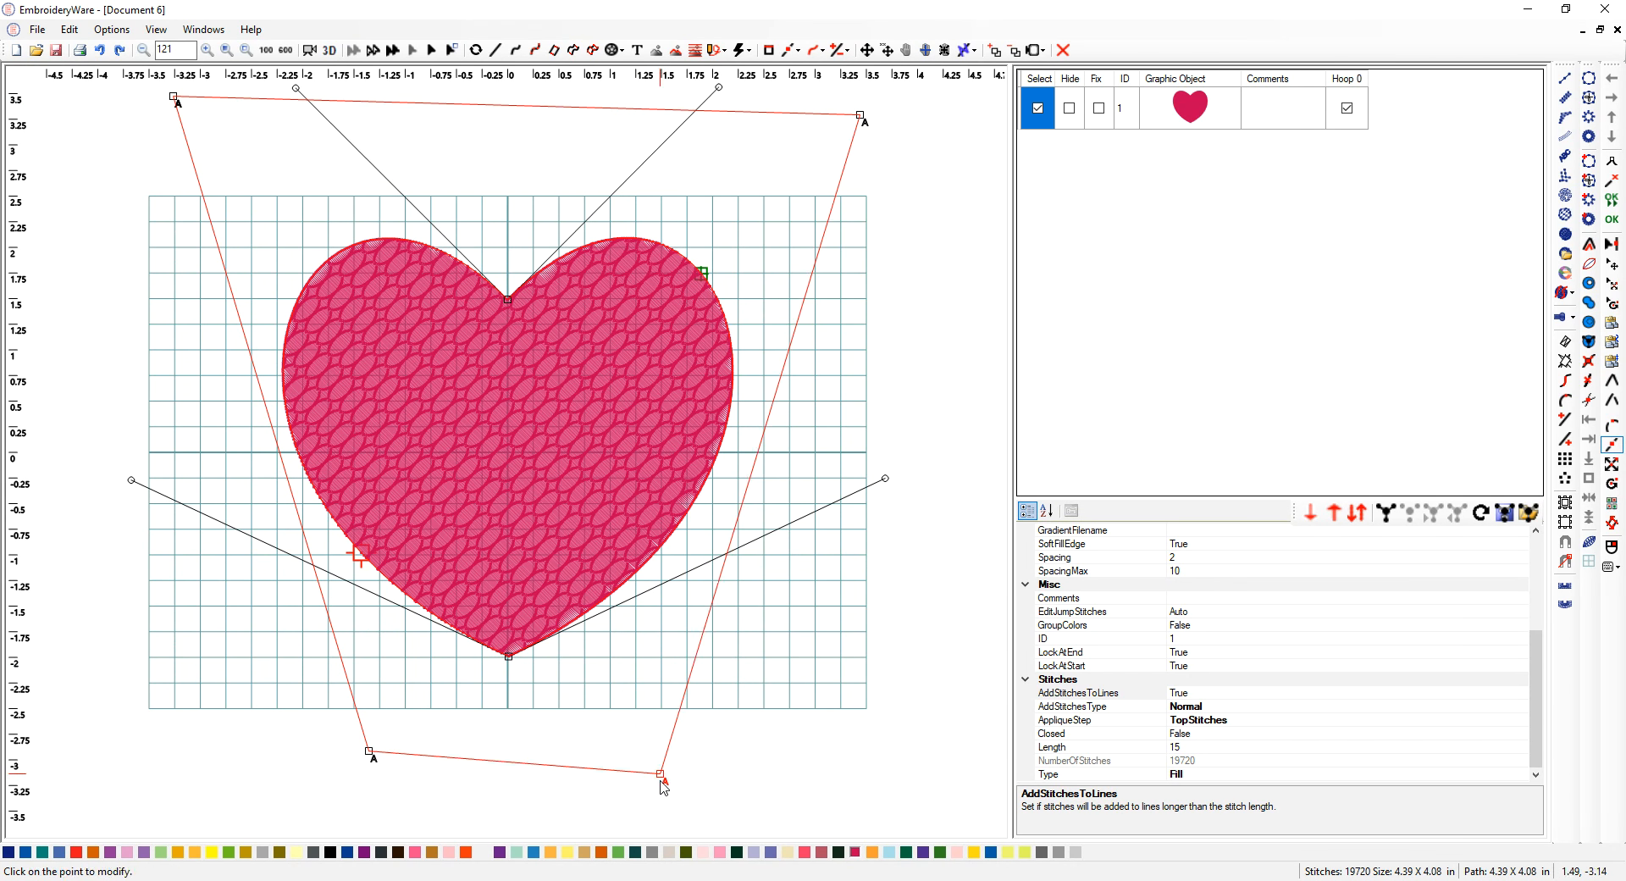
left_click(368, 755)
left_click(378, 786)
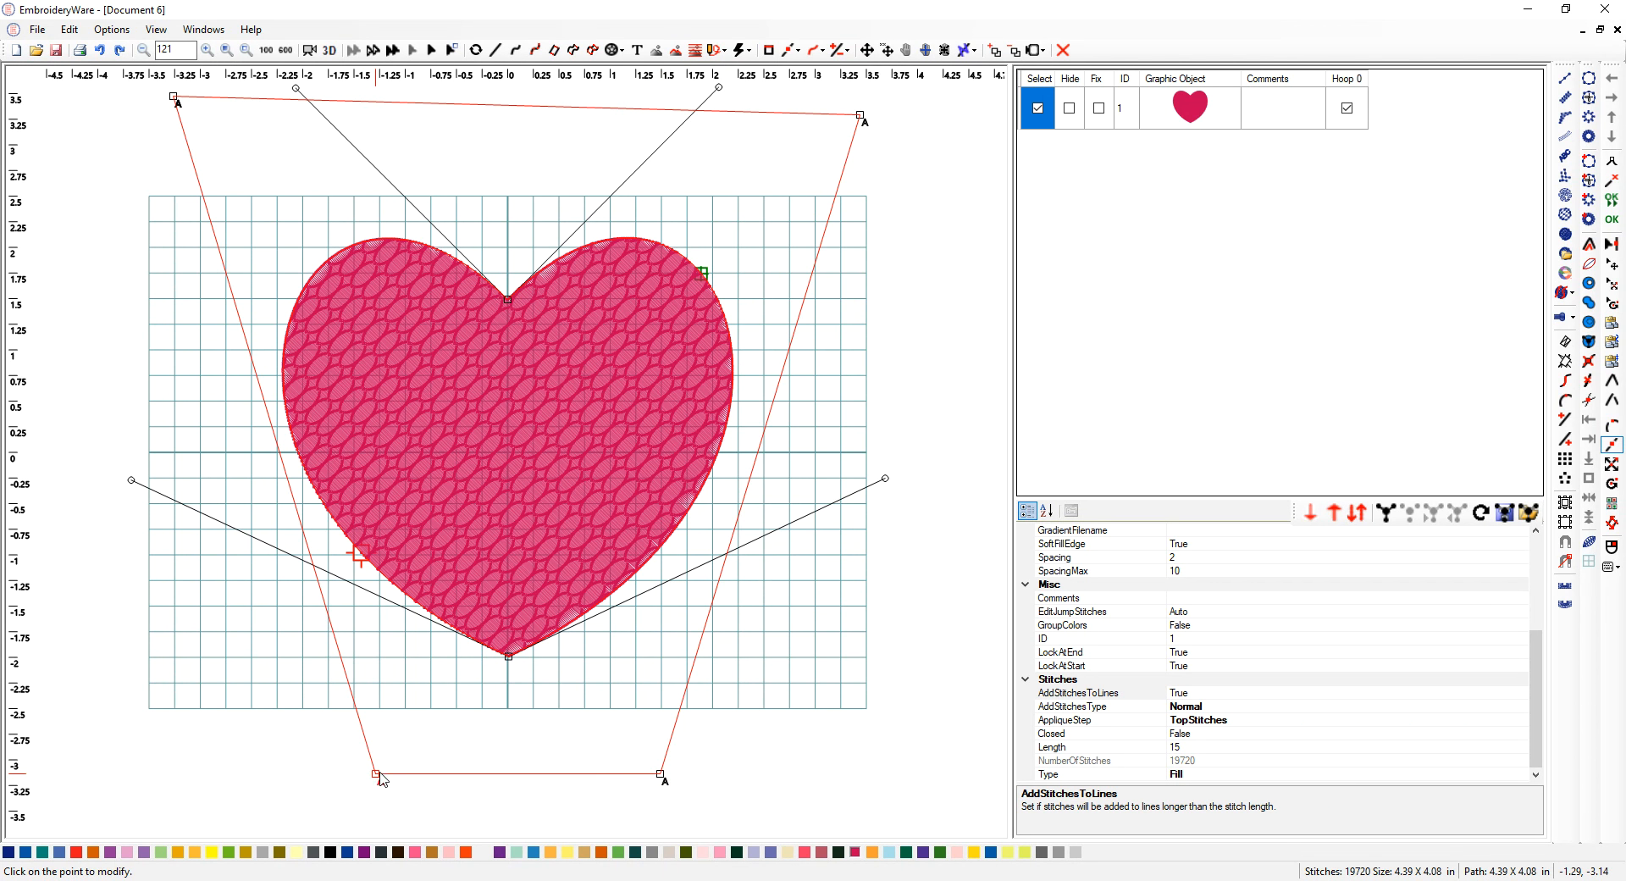
- Set the heart's CurvedFills property to True and compare the fill in the 3D preview before and after the change
left_click(325, 56)
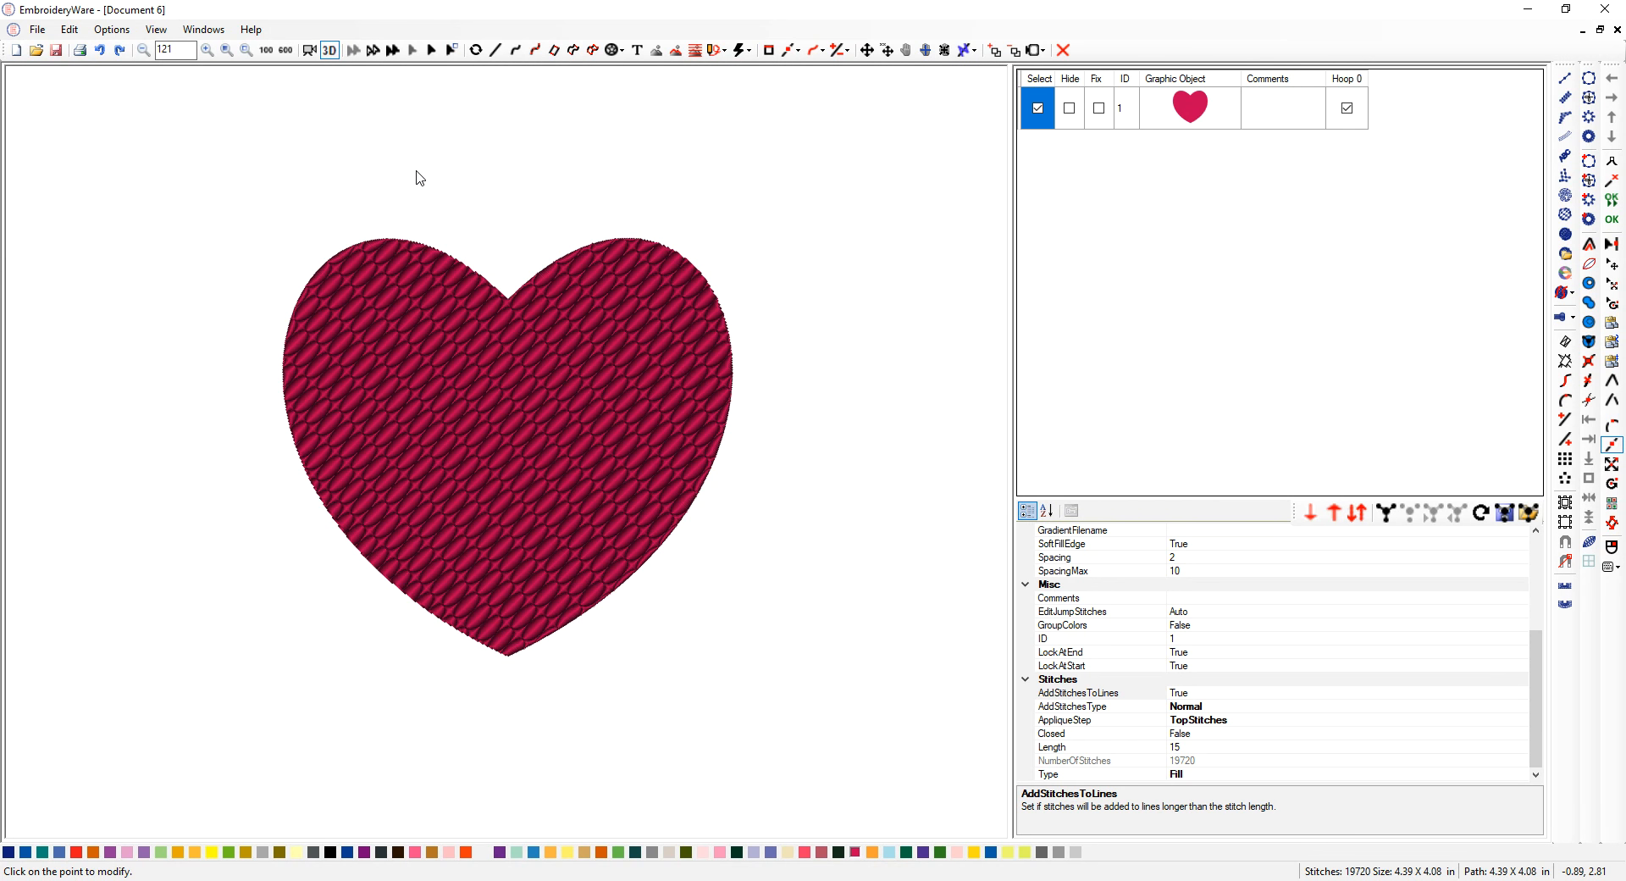
left_click(330, 52)
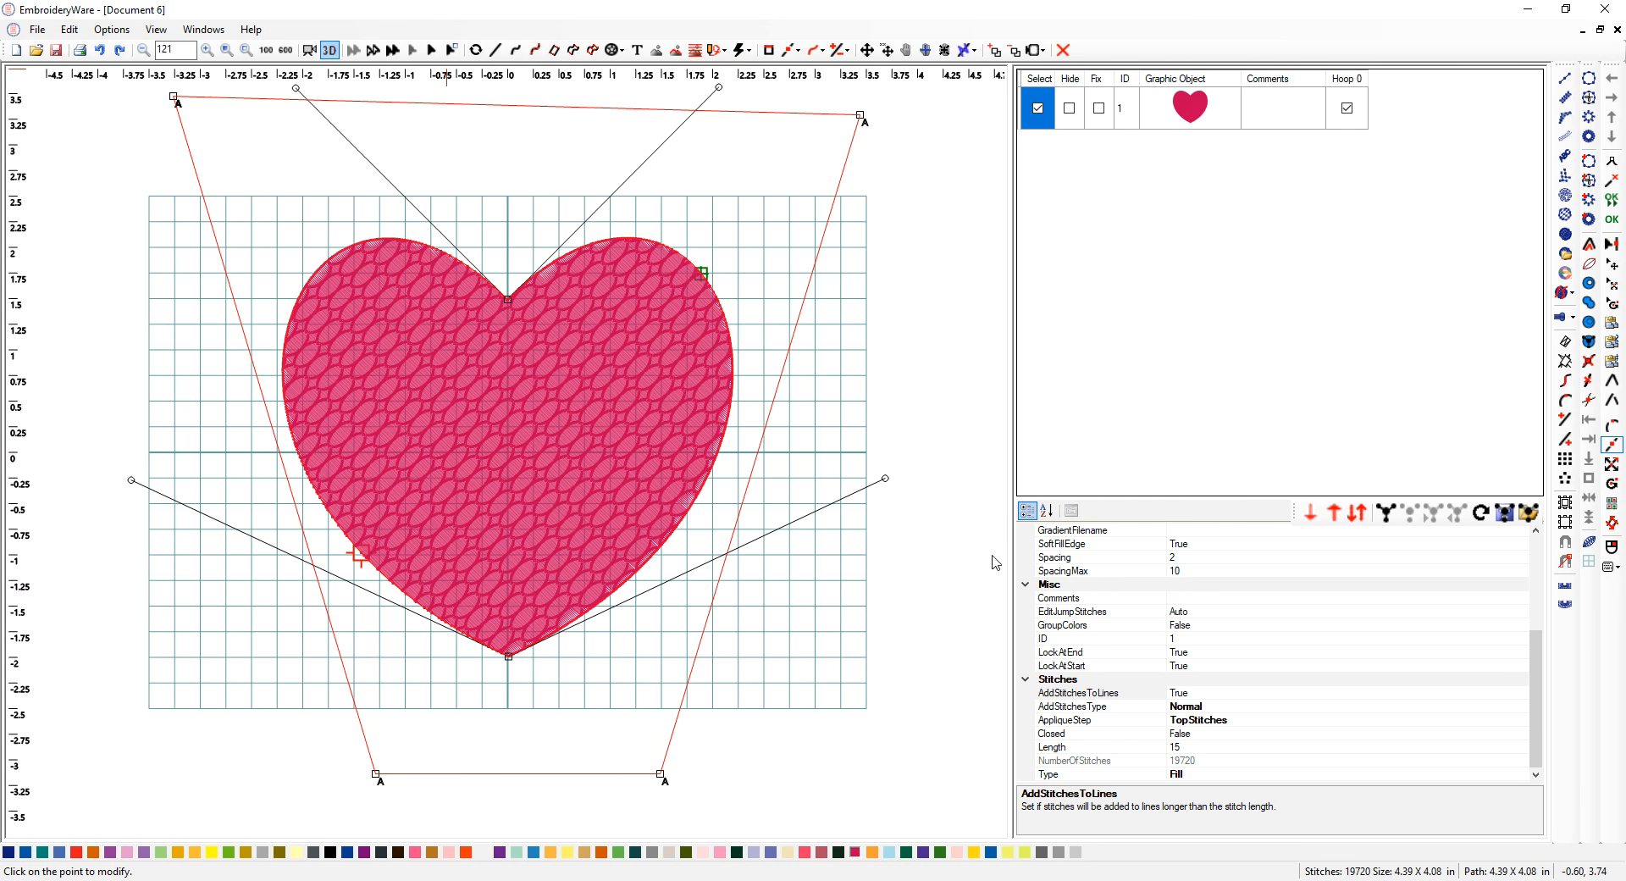
scroll(1271, 669, "up", 4)
left_click(1186, 598)
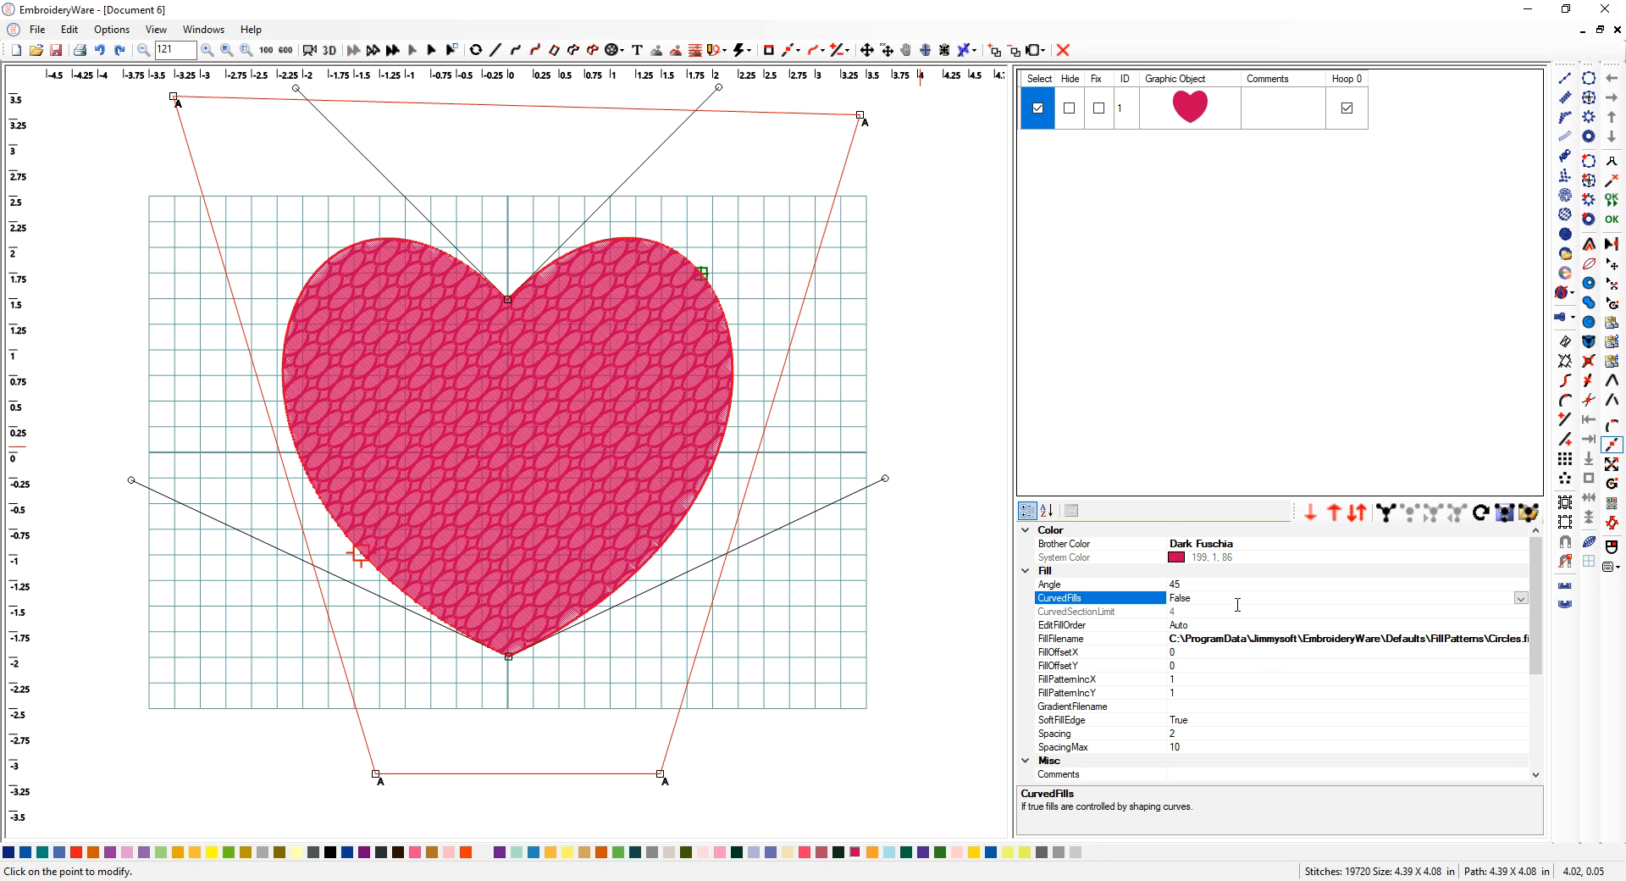
left_click(1521, 599)
left_click(1185, 626)
left_click(329, 50)
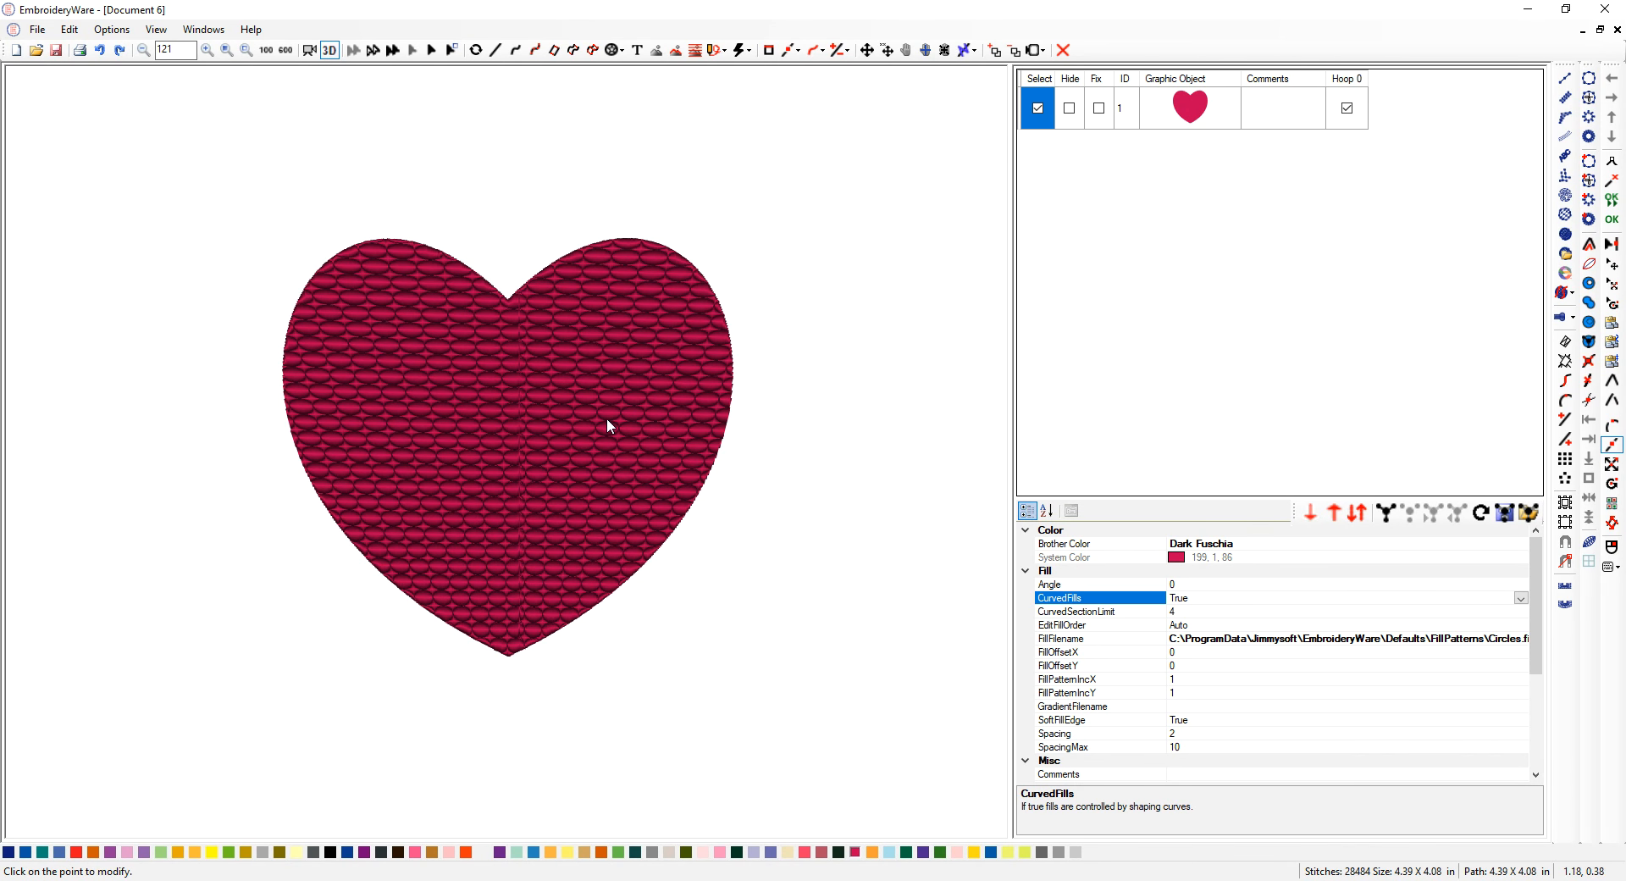
left_click(845, 234)
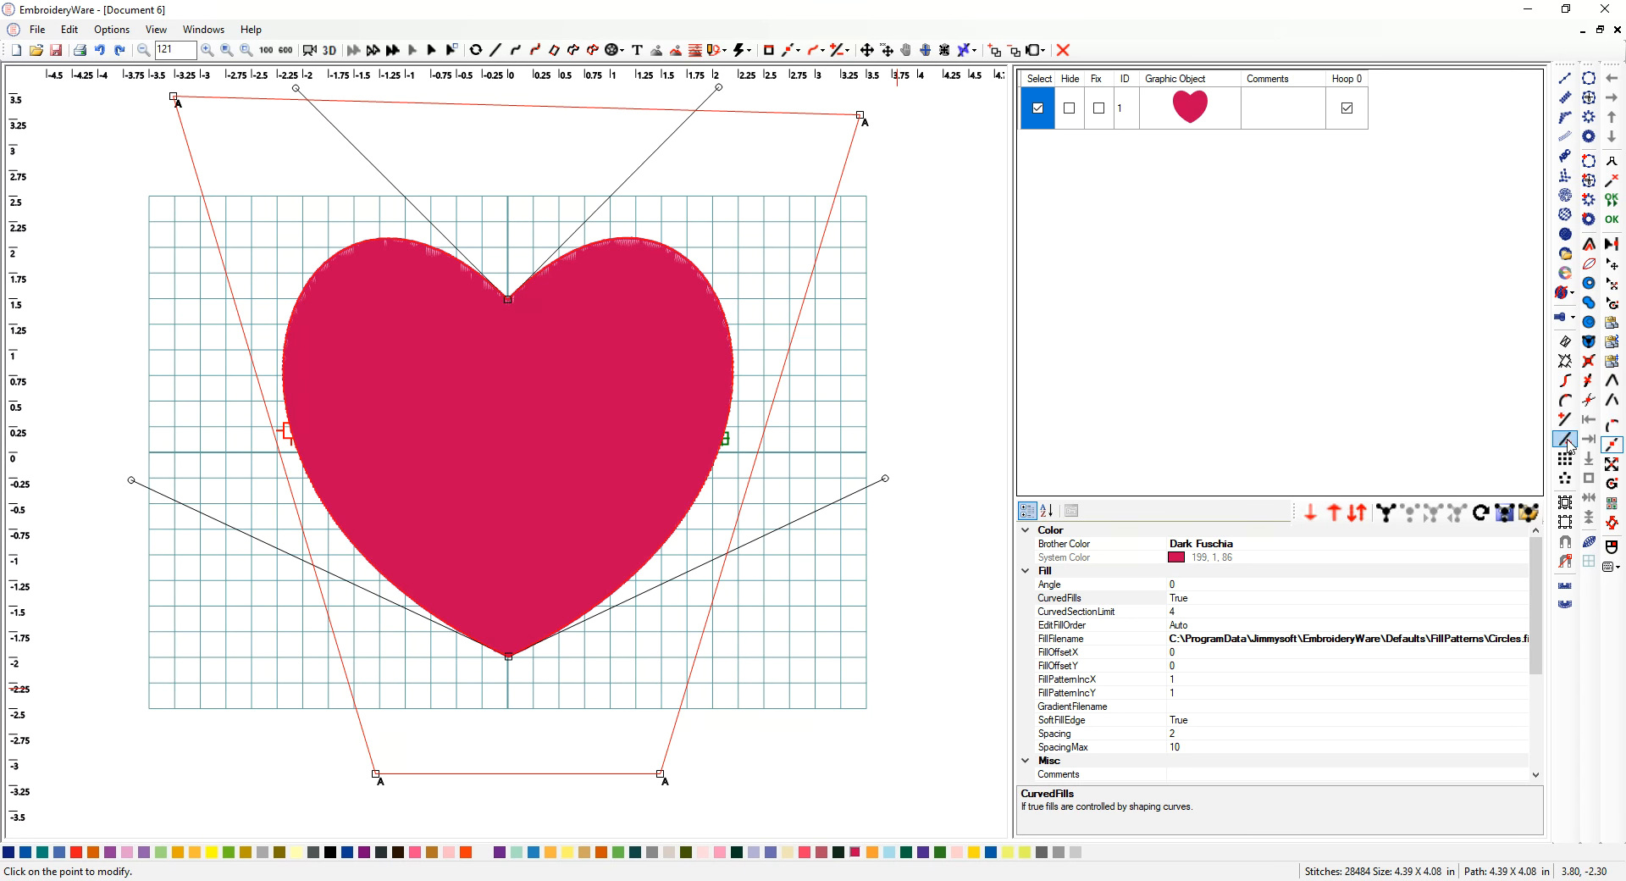
- Highlight the heart's left half in Extract Curve Segments with start endpoint 4, and exit without creating a segment
left_click(1566, 387)
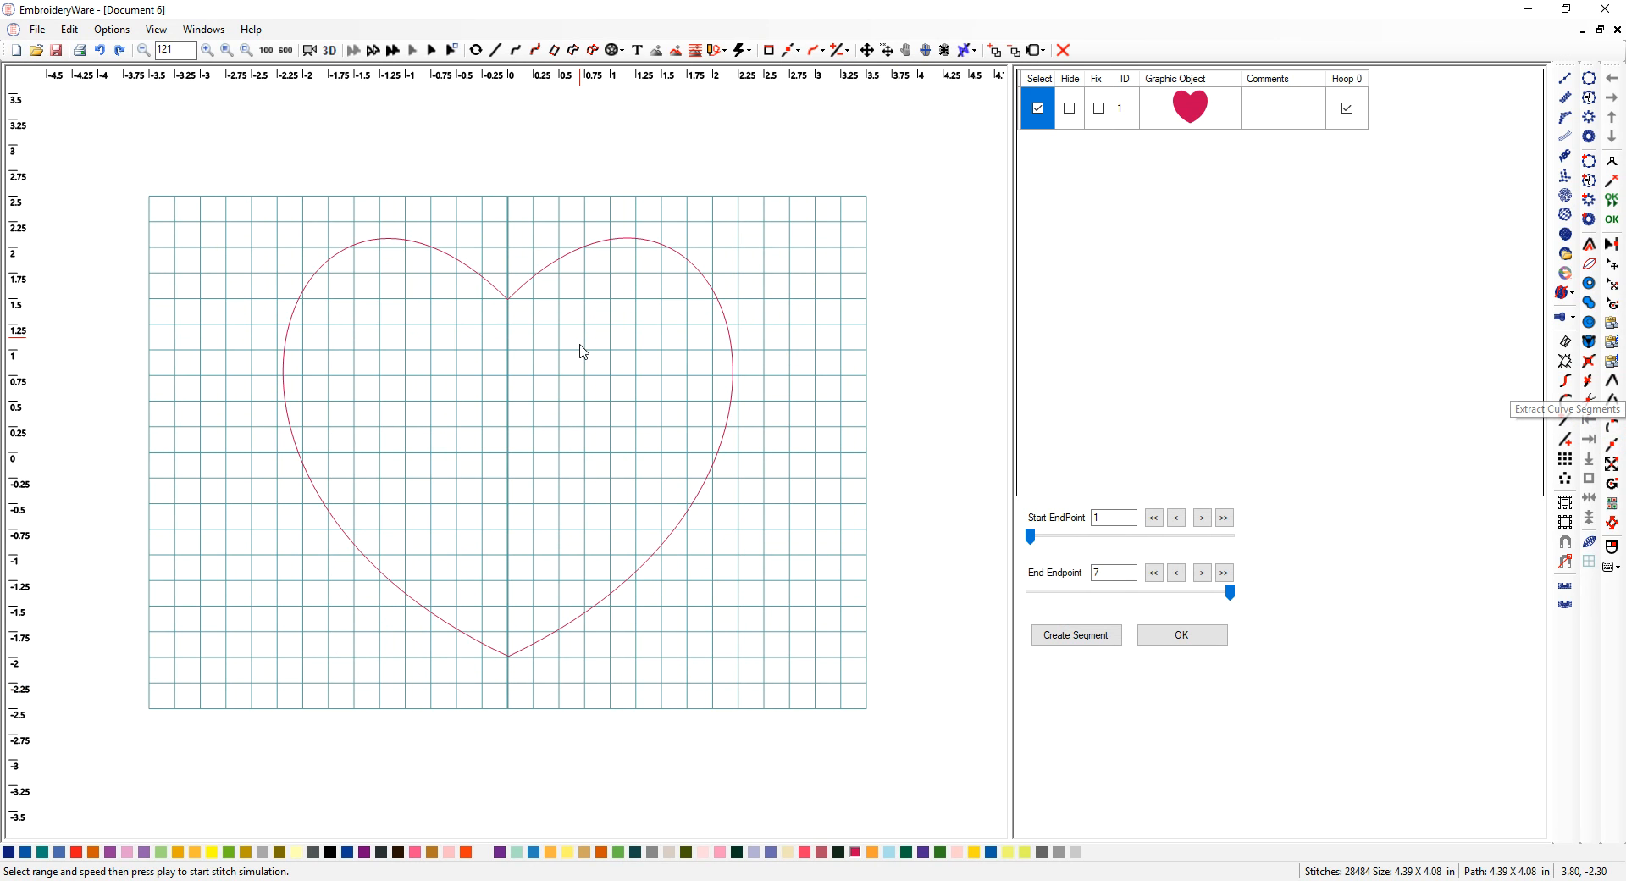
triple_click(1200, 524)
left_click(1202, 527)
left_click(1176, 518)
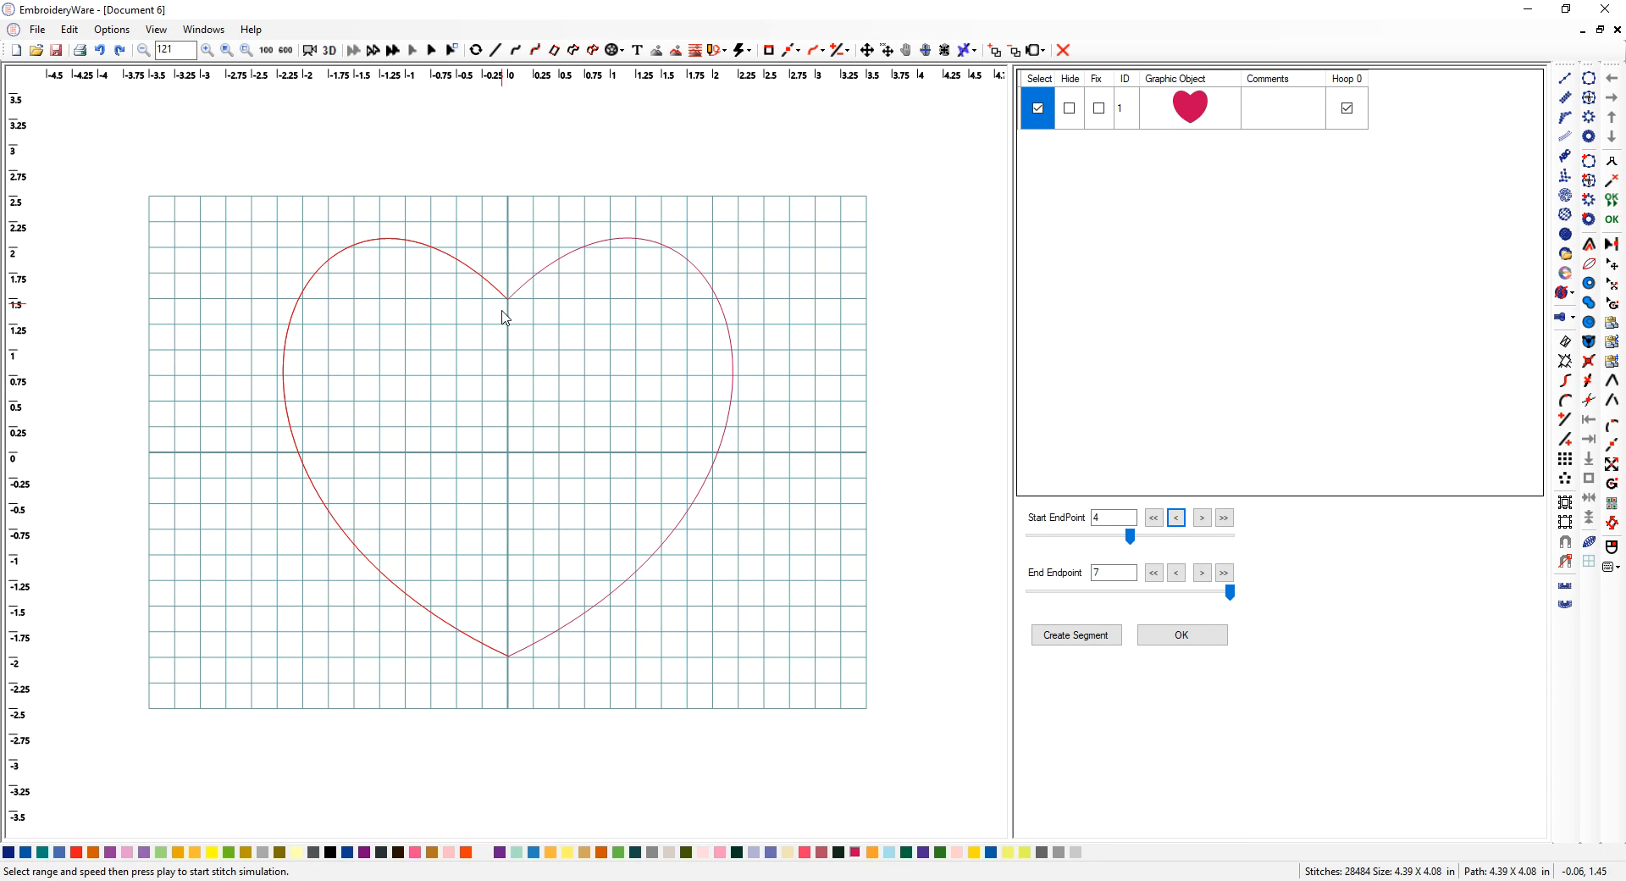
left_click(1157, 642)
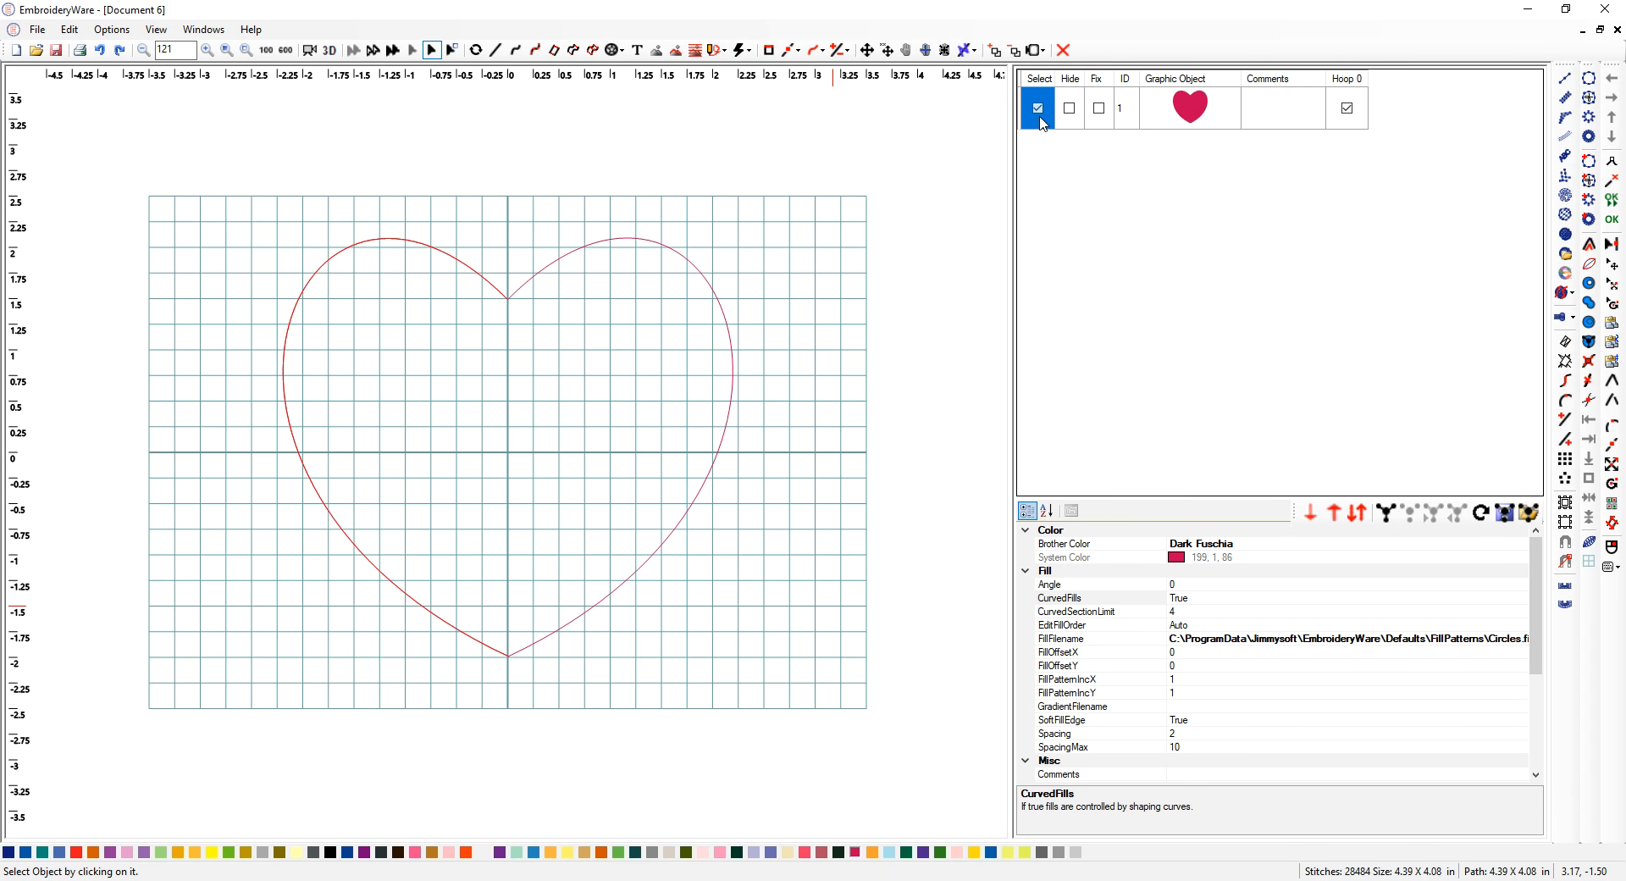
- Recolour the heart Prussian Blue and highlight its left half again in Extract Curve Segments using start endpoint 4
left_click(1041, 121)
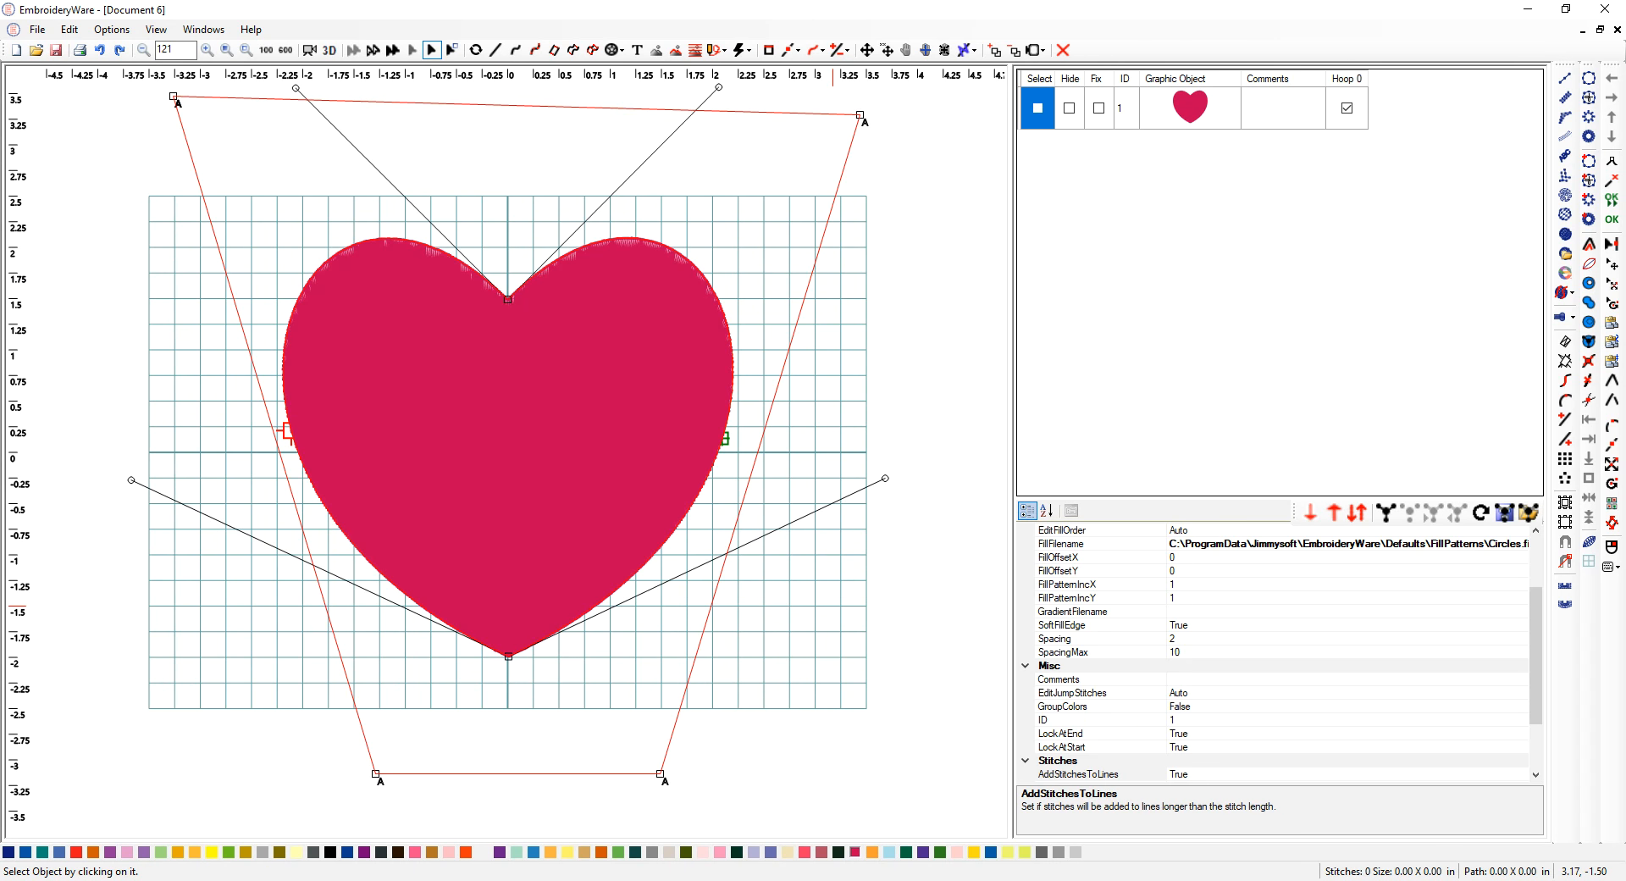
left_click(10, 851)
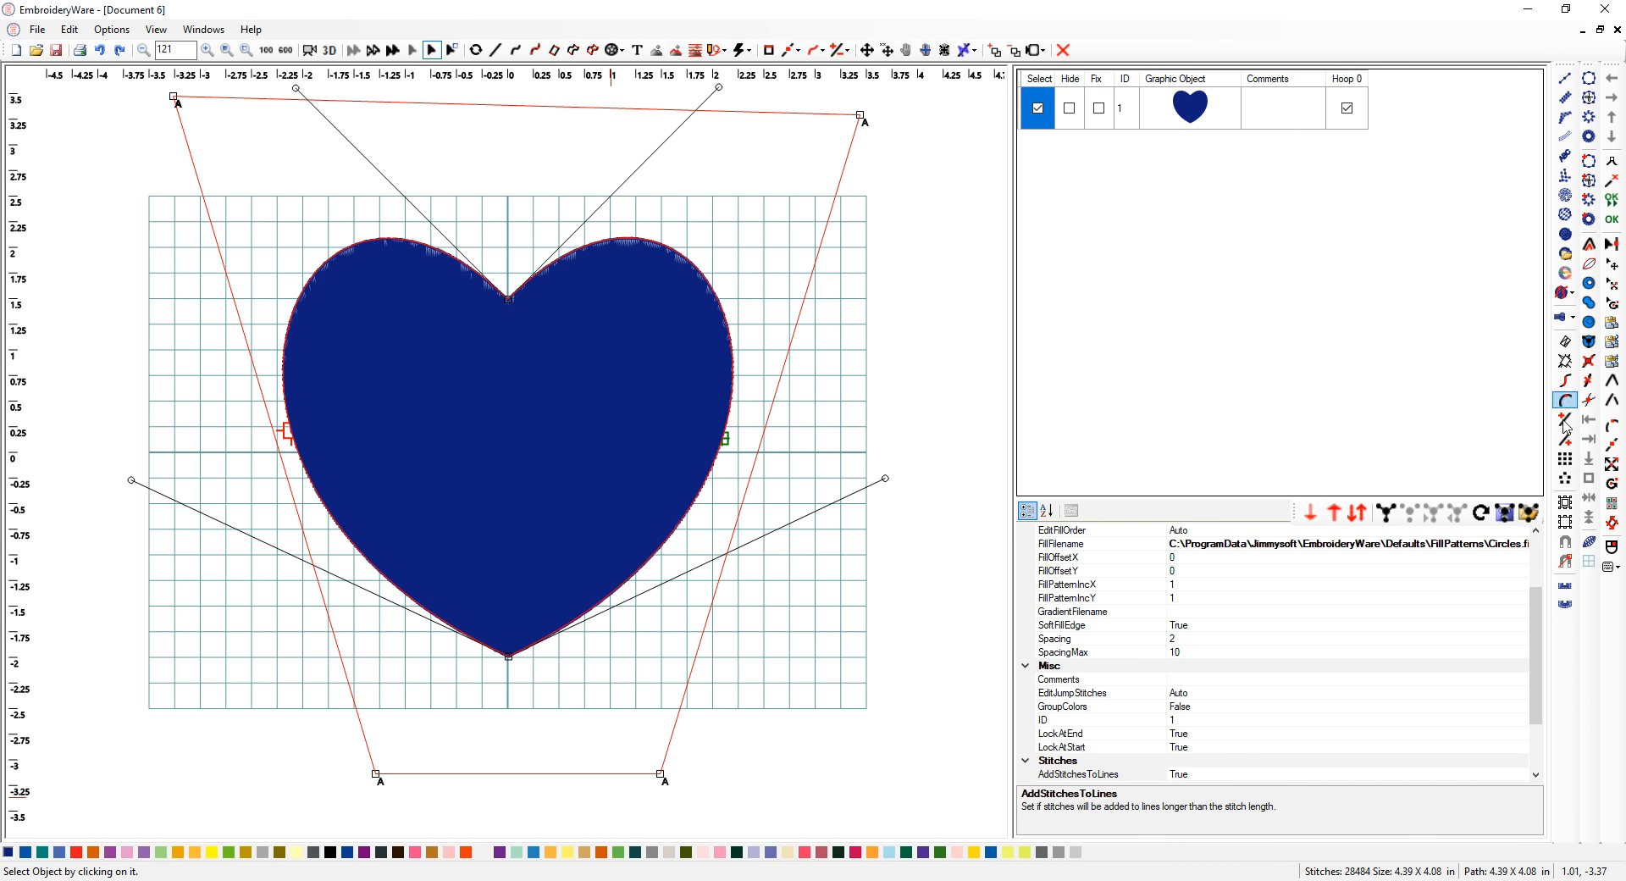
left_click(1567, 385)
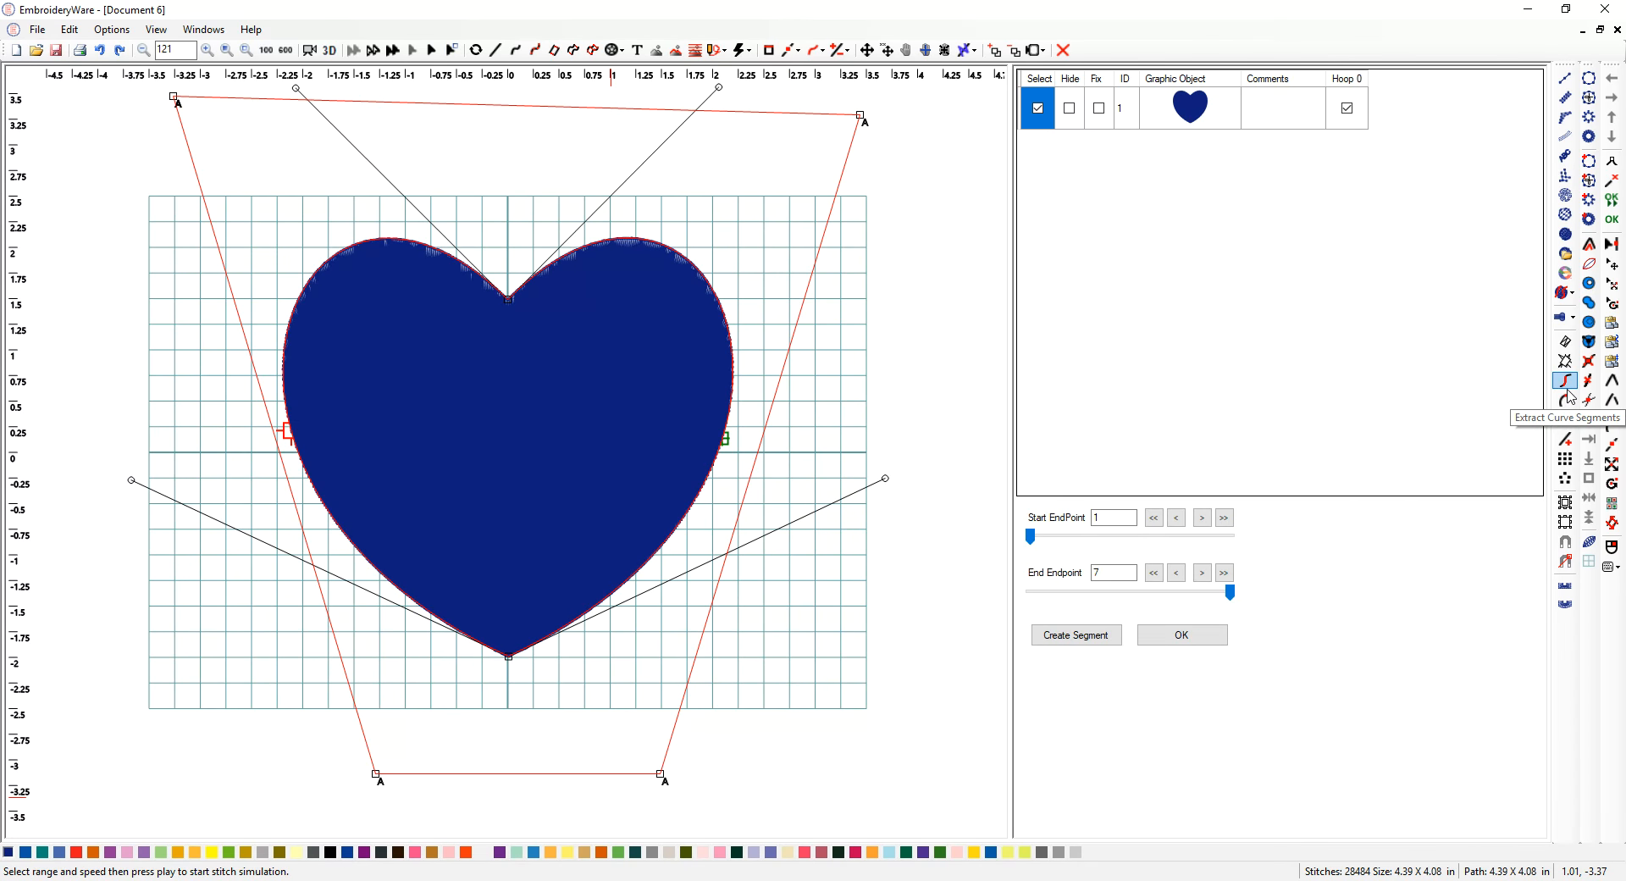
left_click(1202, 518)
left_click(1202, 518)
left_click(1202, 518)
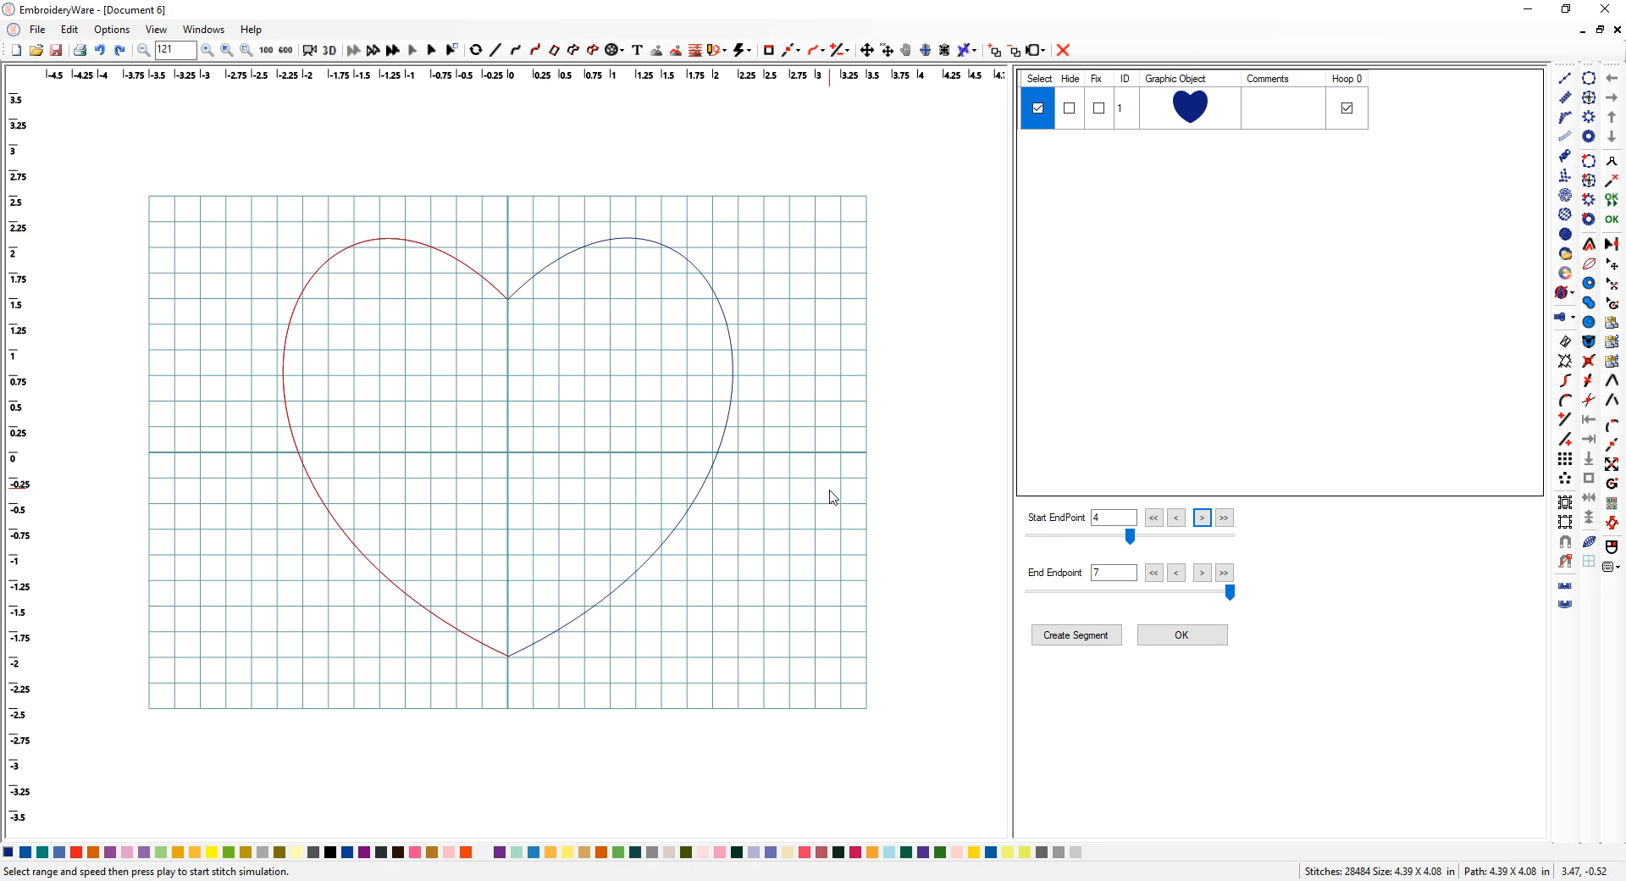
left_click(1185, 645)
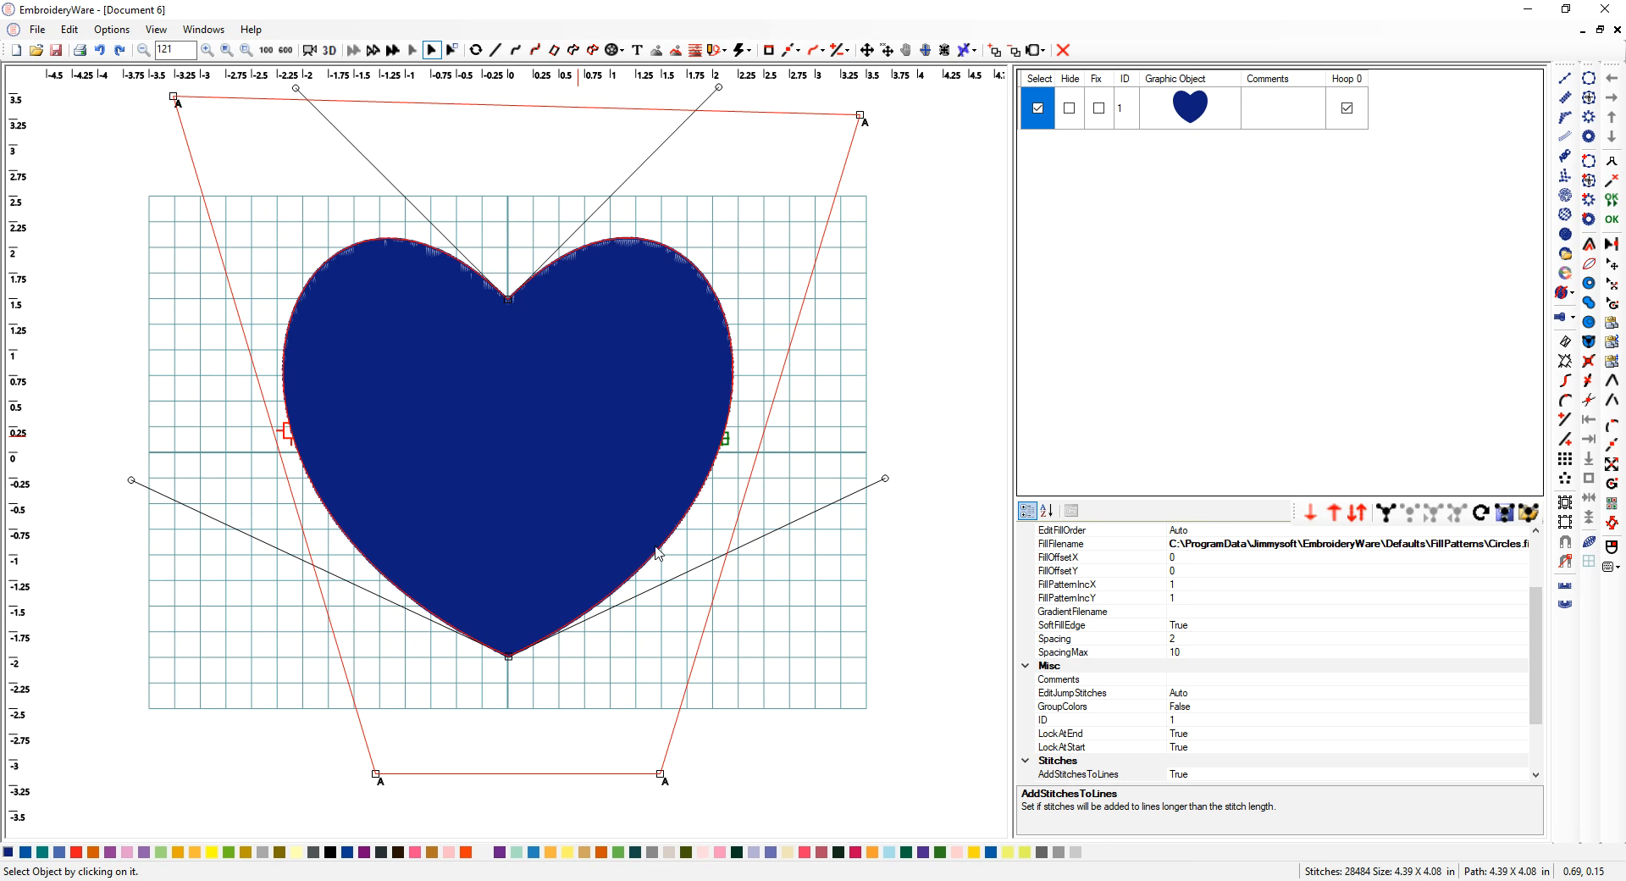
- Set the blue heart's SoftFillEdge property to False
scroll(1235, 669, "up", 3)
left_click(1209, 722)
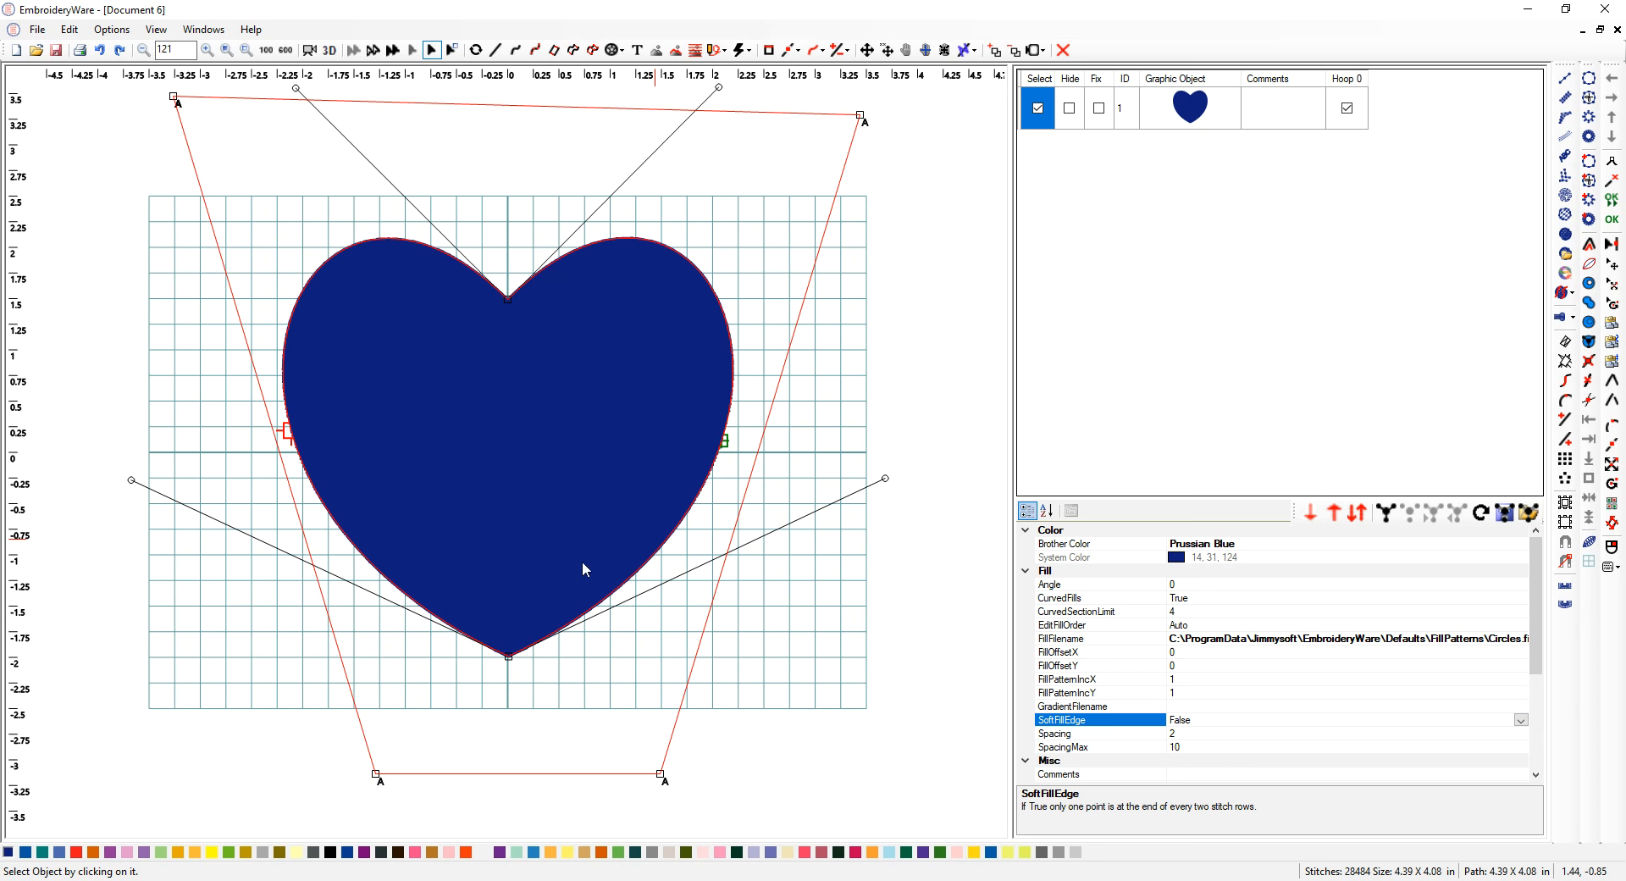
- Copy the blue heart and paste it as a single stitch curve into a new document
left_click(69, 28)
left_click(123, 212)
left_click(110, 127)
left_click(16, 50)
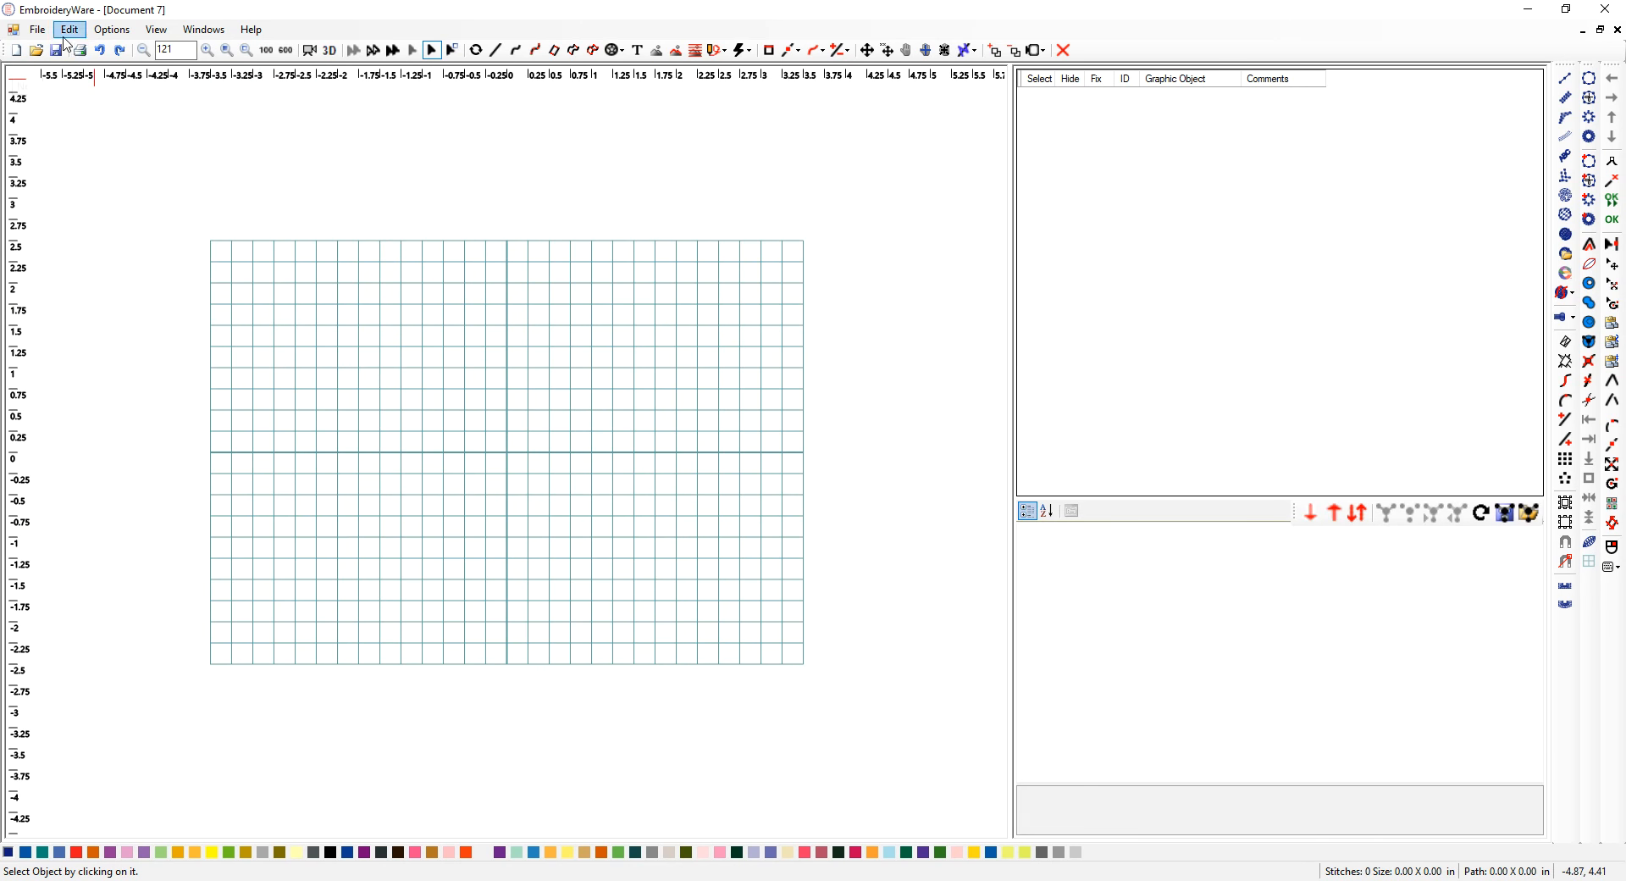
left_click(69, 29)
left_click(148, 300)
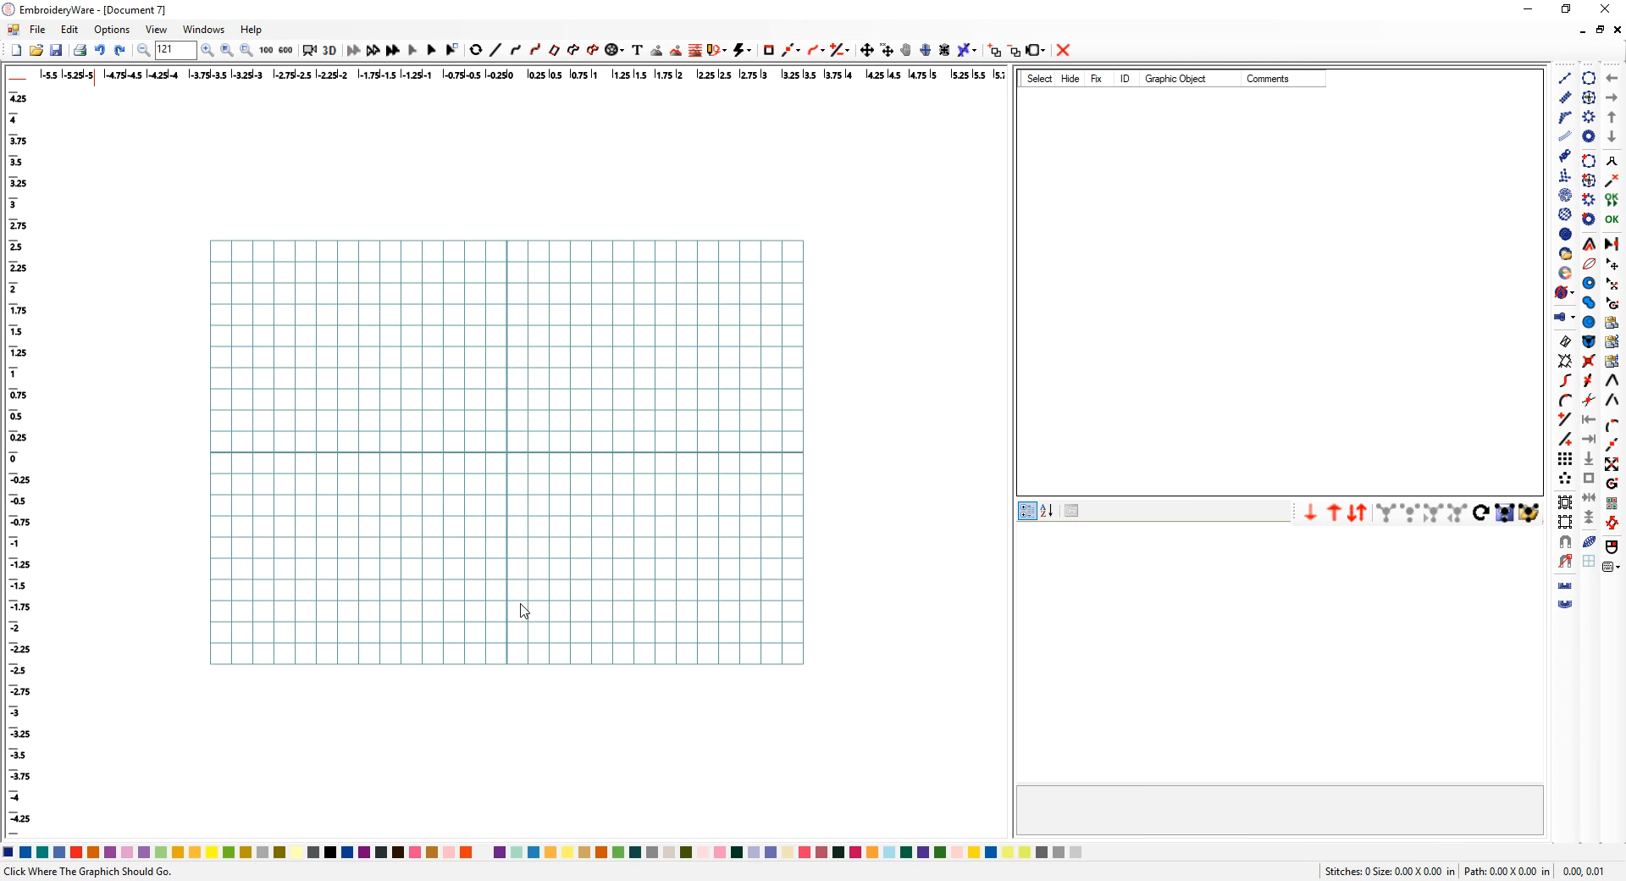
left_click(520, 603)
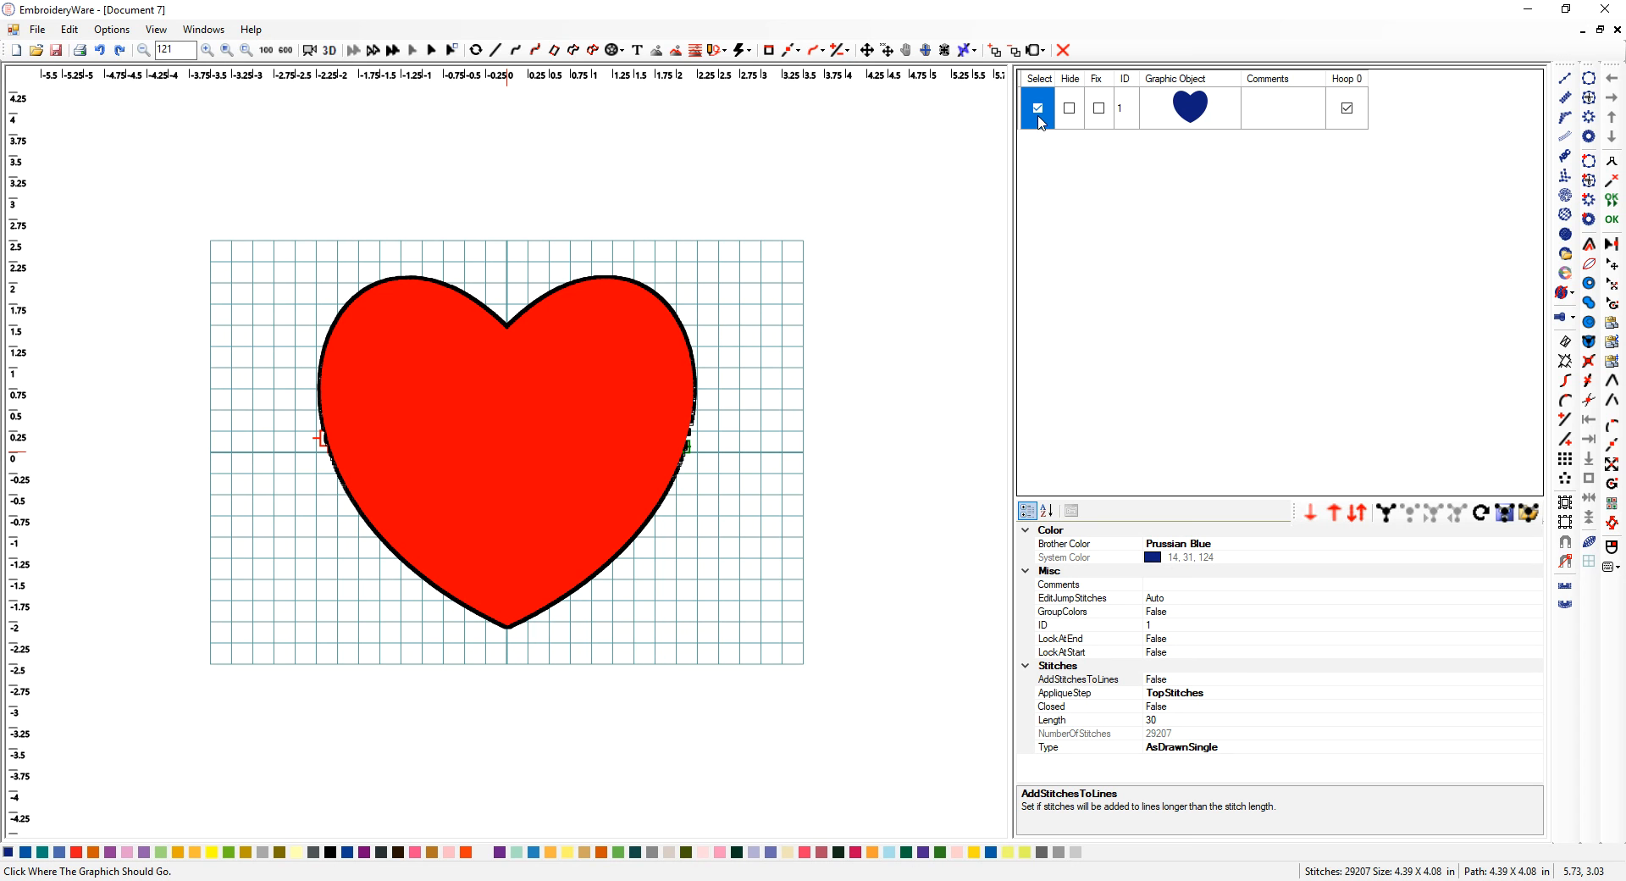
- Select the pasted heart curve and start Extract Curve Segments on it
left_click(1042, 146)
left_click(1042, 121)
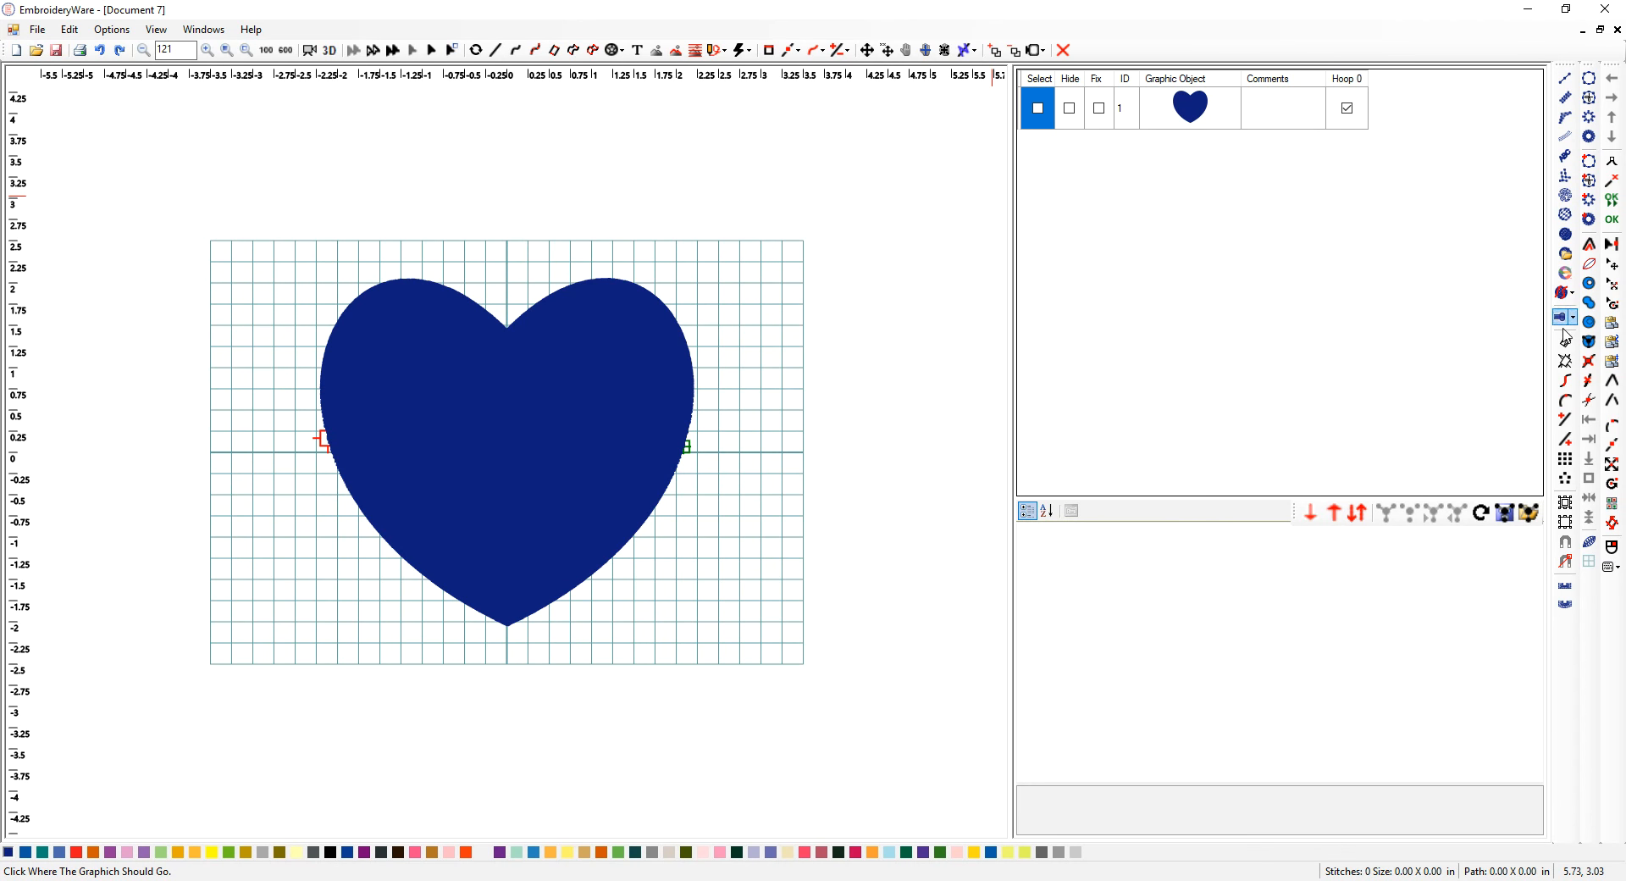
left_click(1563, 388)
left_click(1038, 108)
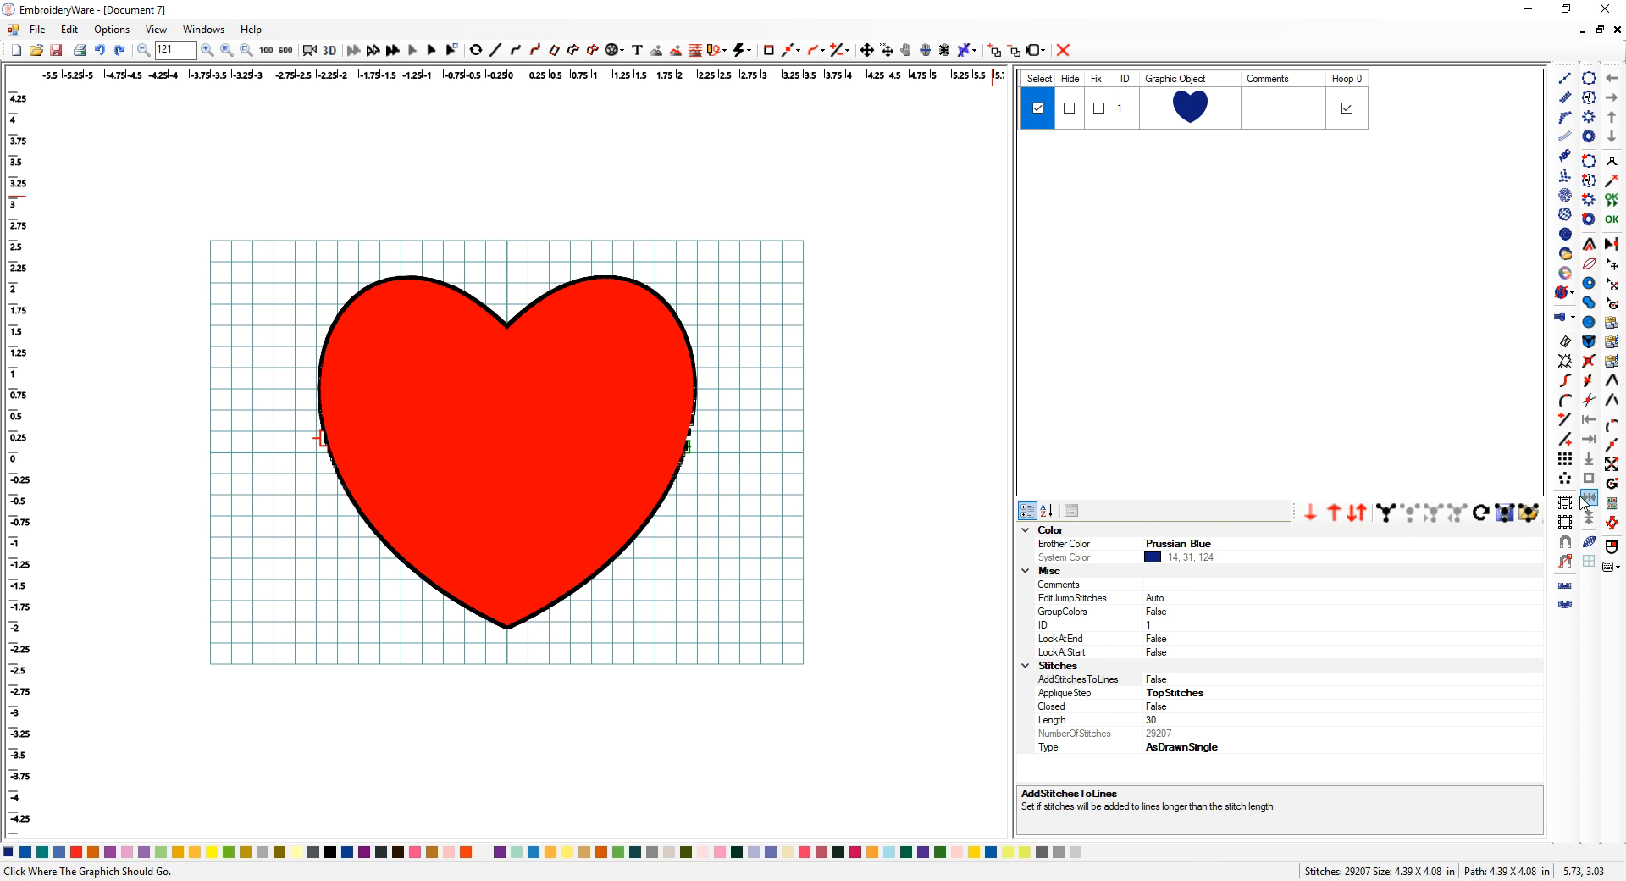
left_click(1567, 386)
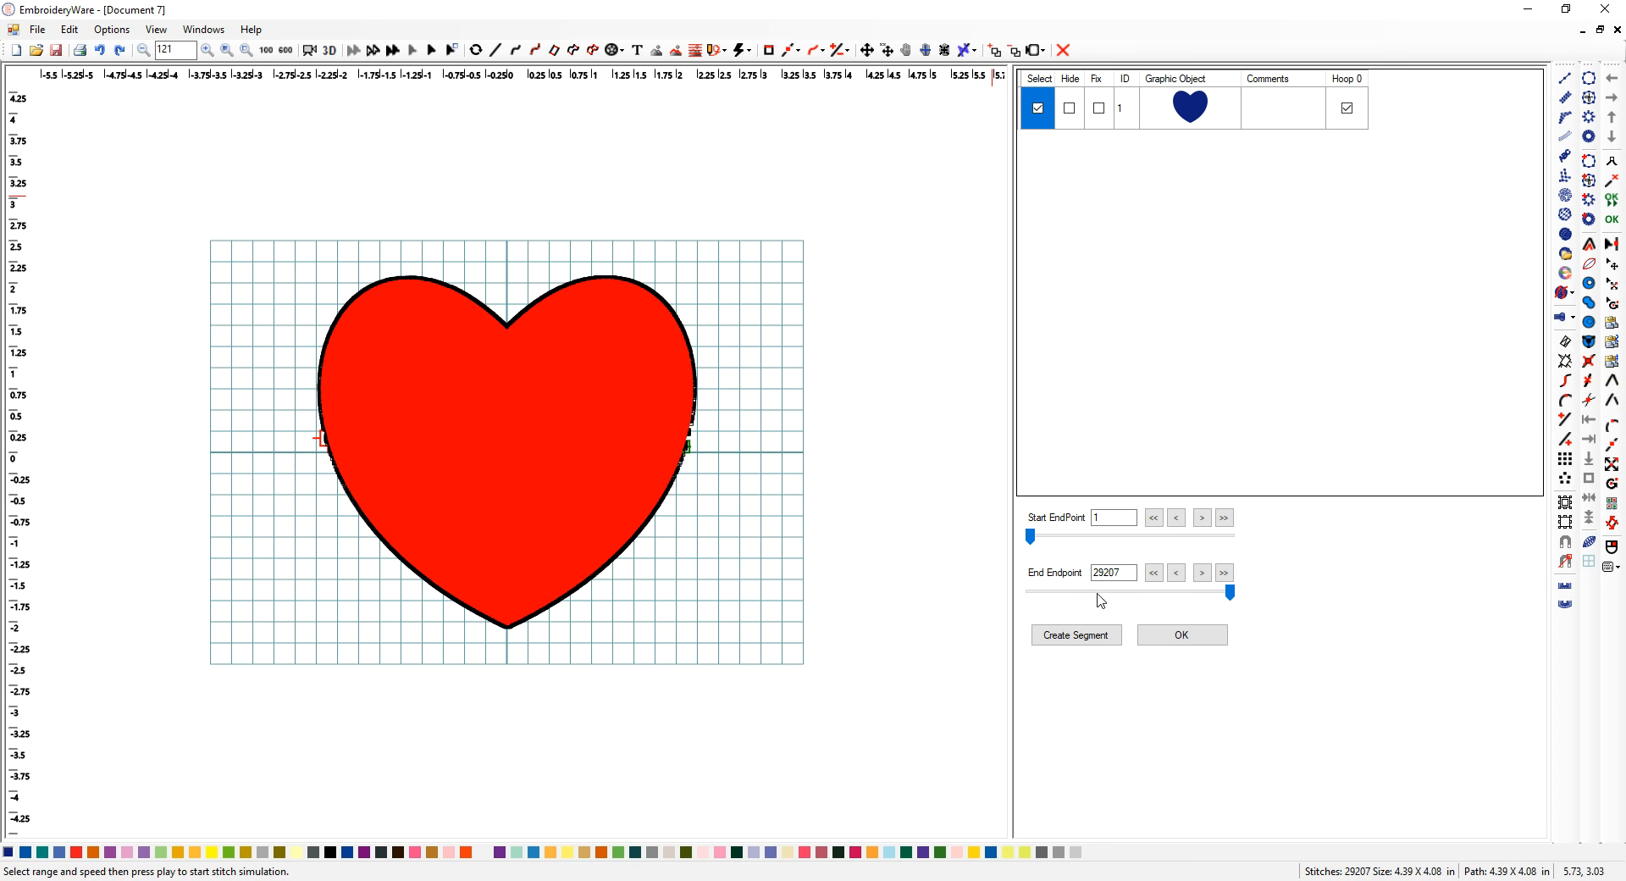
- Preview different stretches of the heart's stitching by varying the end endpoint, and restore the full range
mouse_move(1032, 538)
left_mouse_down()
mouse_move(1210, 545)
mouse_move(1028, 548)
left_mouse_up()
mouse_move(1229, 597)
left_mouse_down()
mouse_move(1143, 598)
mouse_move(1242, 602)
left_mouse_up()
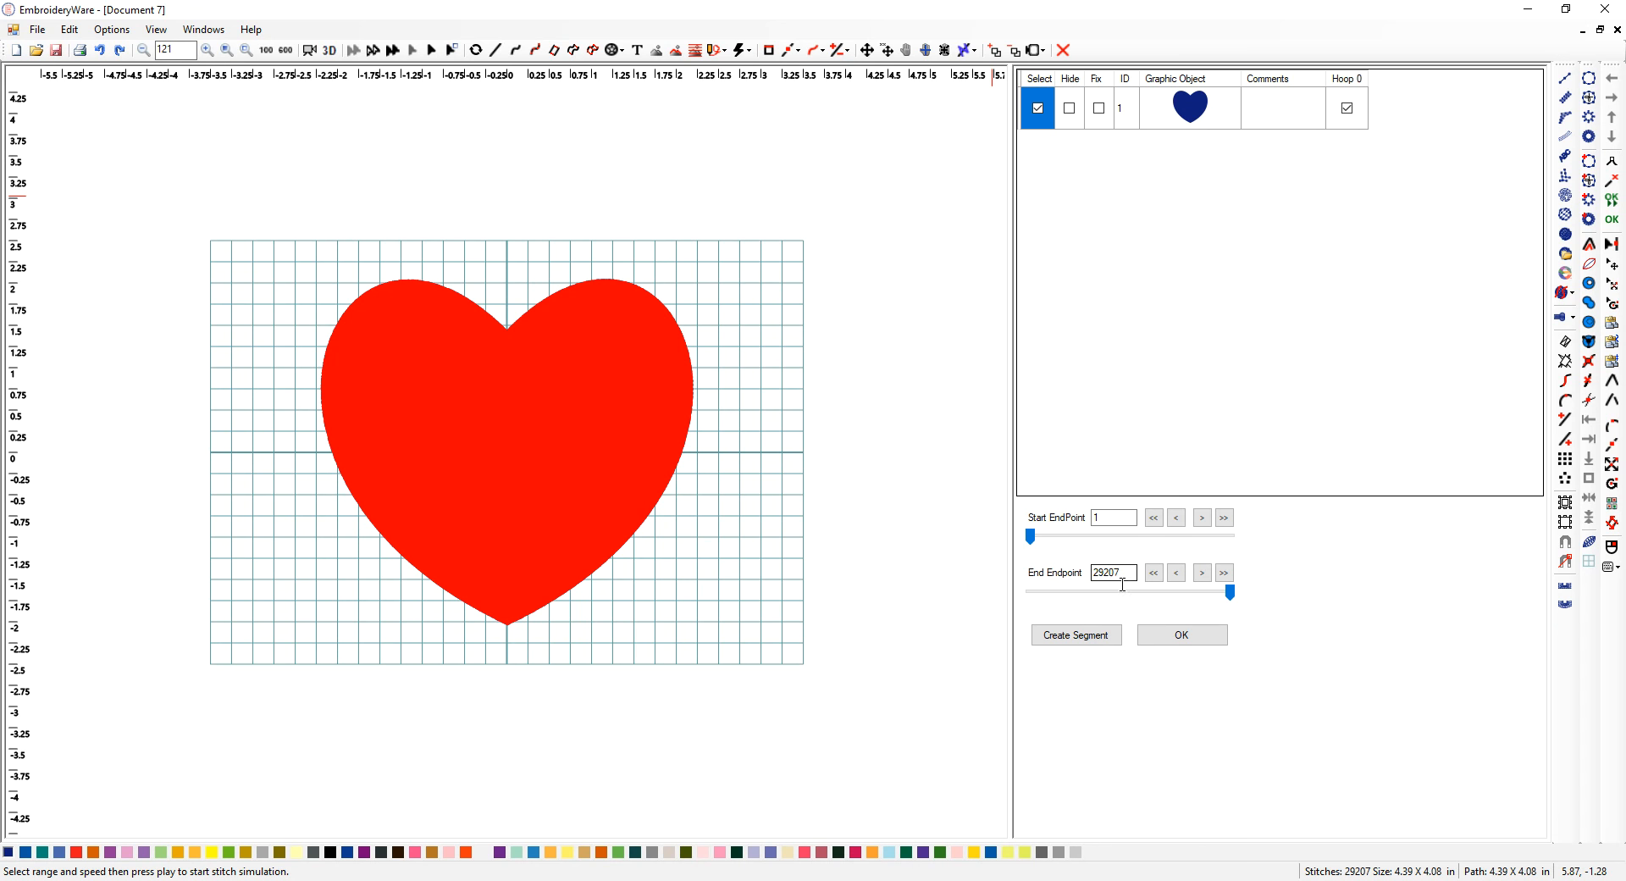
left_click_drag(1229, 592, 1095, 603)
left_click(1081, 635)
left_click_drag(1031, 608, 1262, 603)
mouse_move(1231, 598)
left_mouse_down()
mouse_move(1210, 599)
mouse_move(1256, 599)
left_mouse_up()
- Create a segment from the heart's right edge using start endpoint 1 and end endpoint 3961
mouse_move(1032, 537)
left_mouse_down()
mouse_move(1054, 544)
mouse_move(1024, 544)
left_mouse_up()
left_click_drag(1230, 593, 1057, 600)
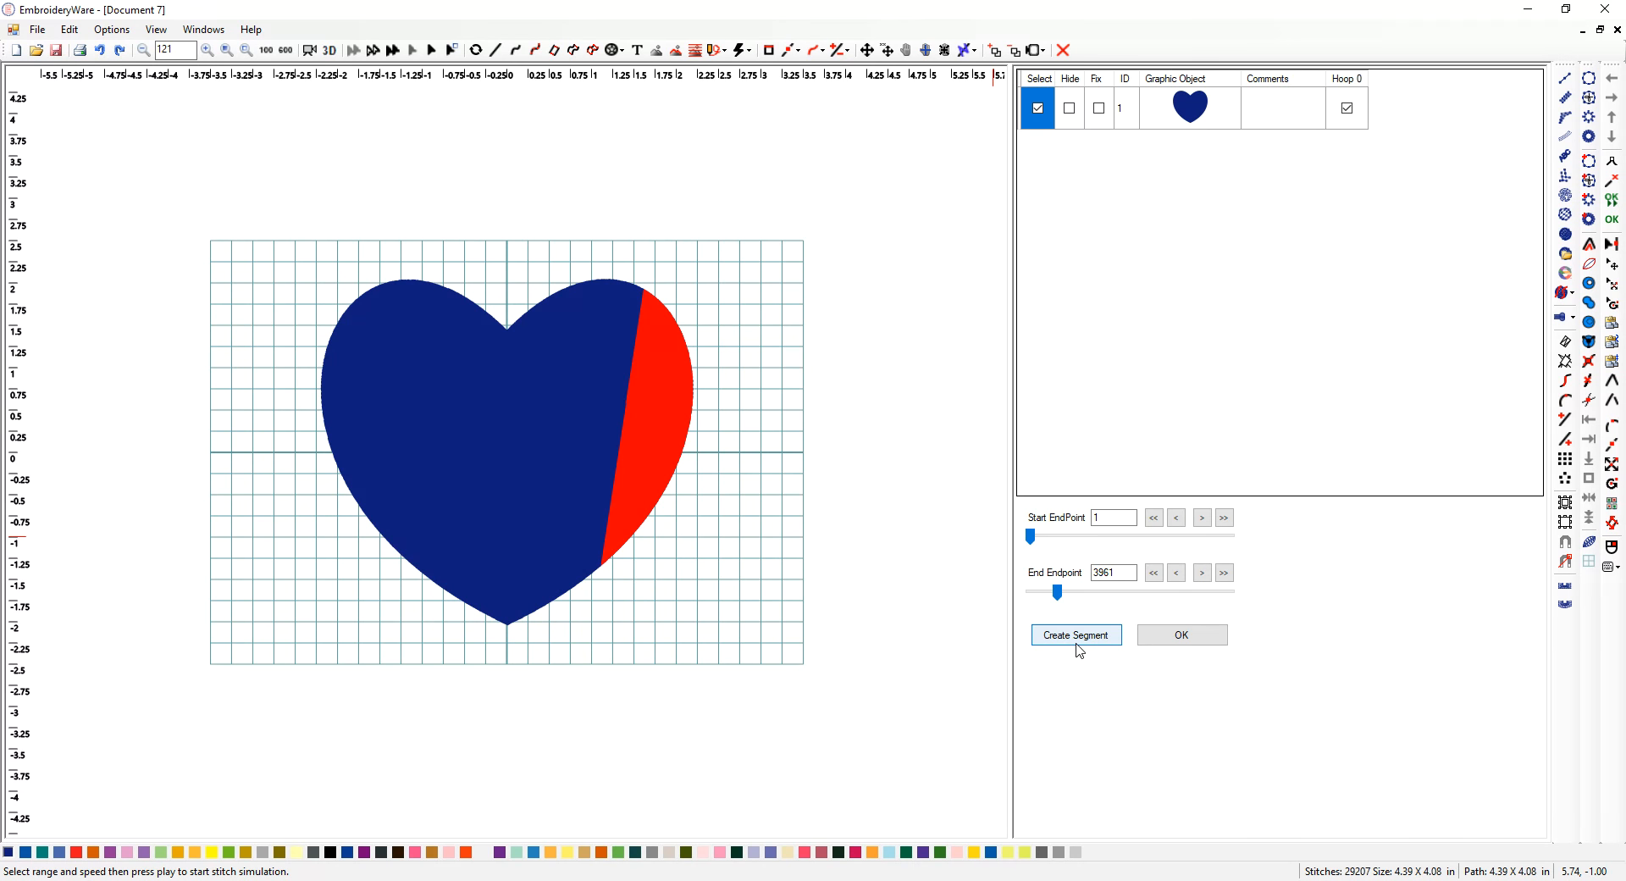
left_click(1077, 640)
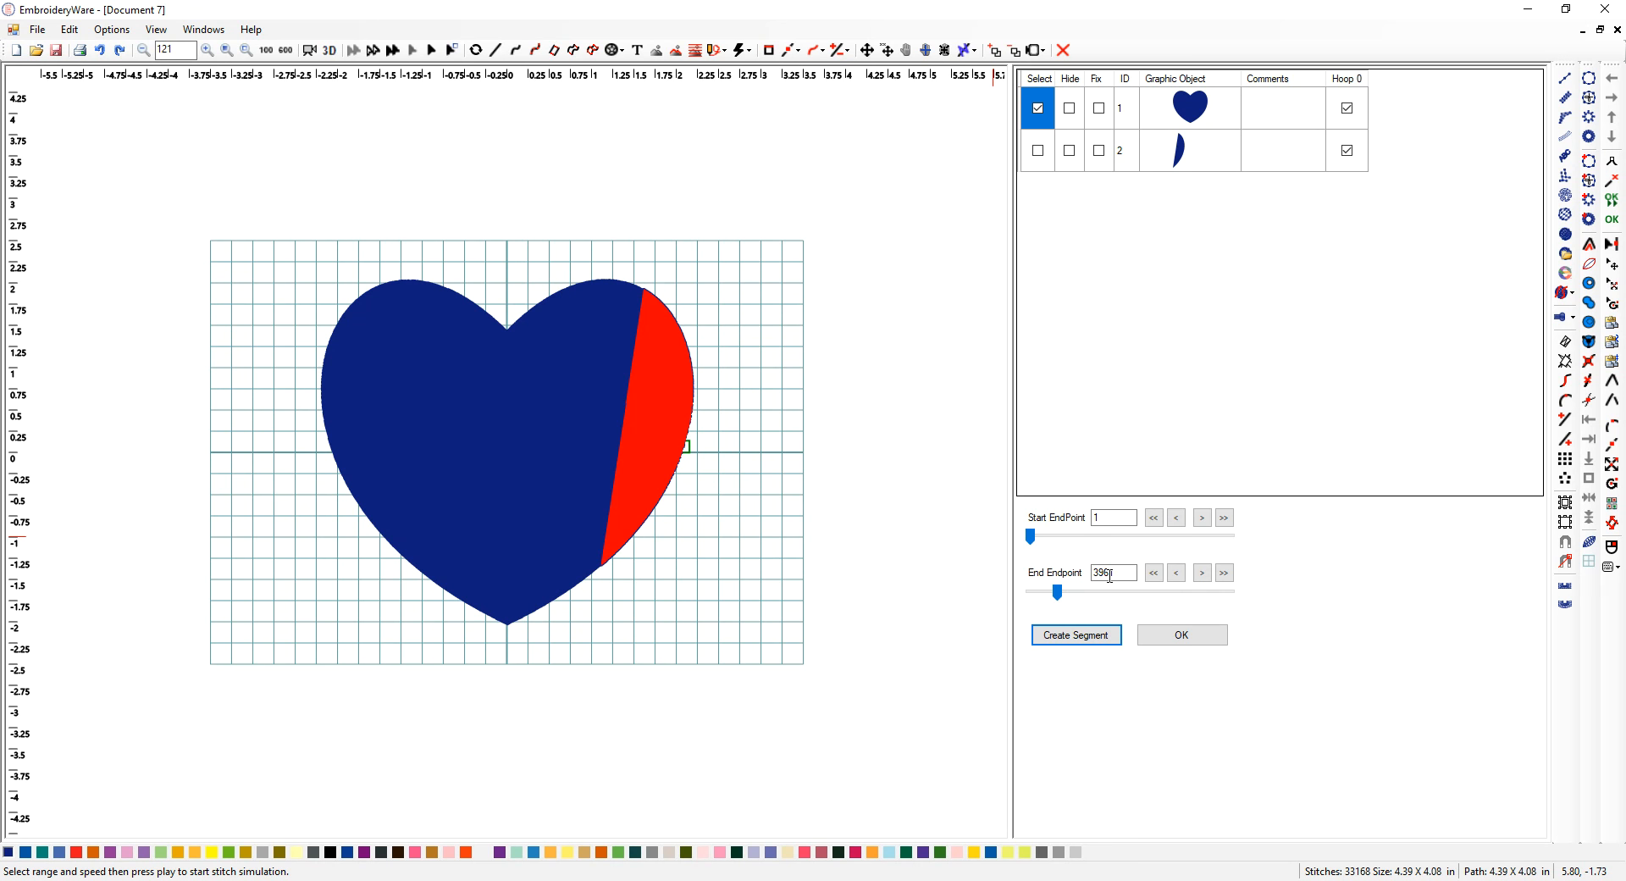
- Create a second segment through the heart's right lobe, from start endpoint 3961 to end endpoint 10149
left_click(1116, 530)
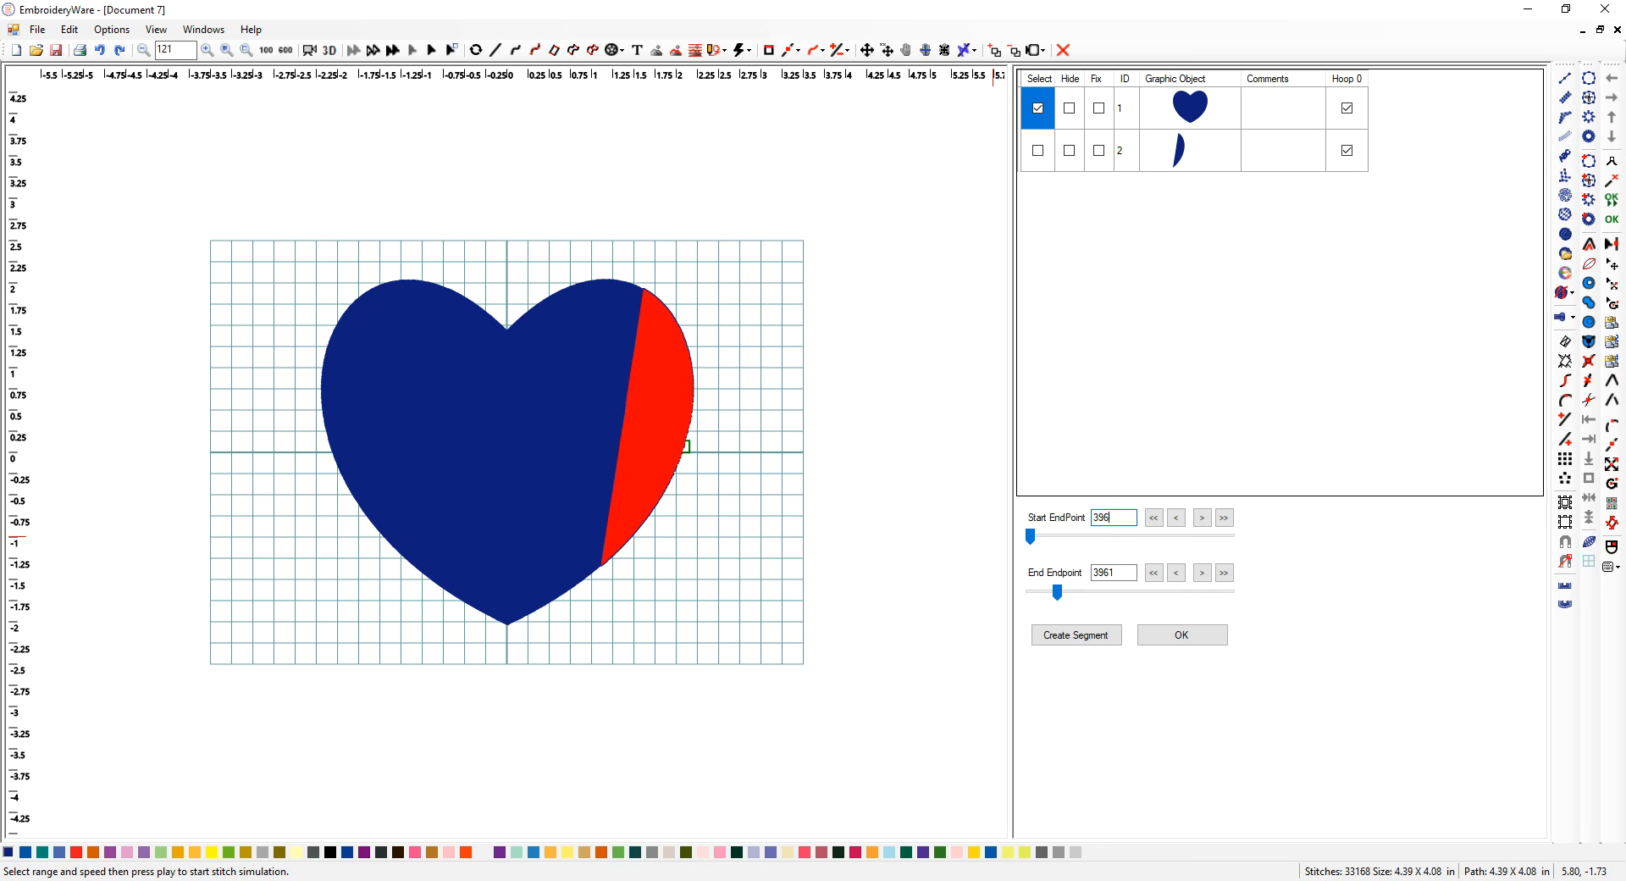
key("Return")
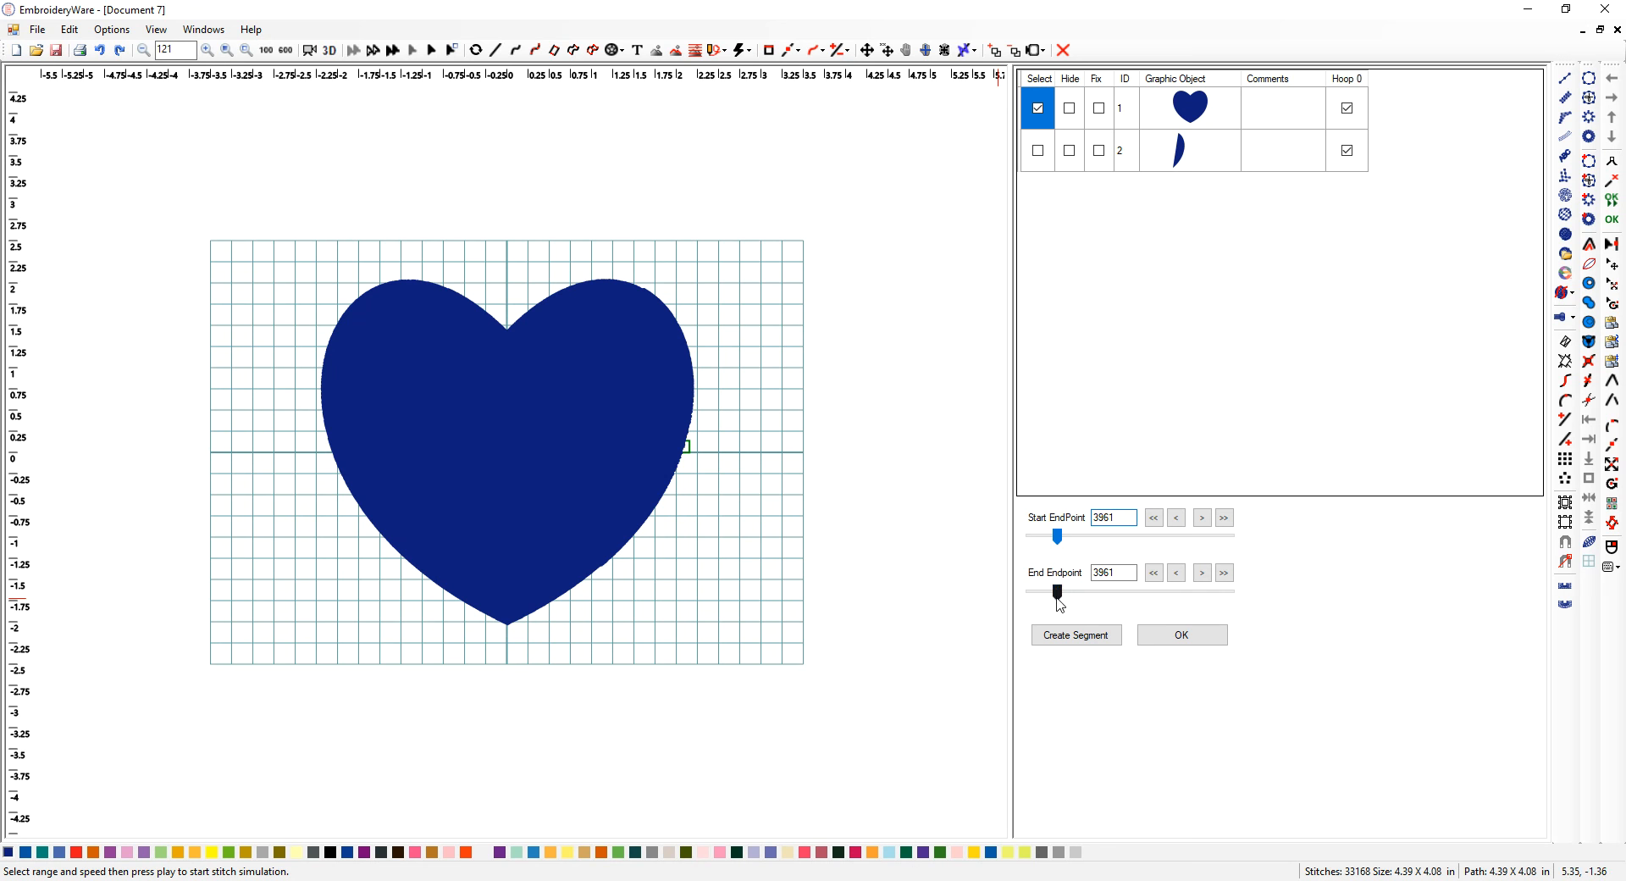
left_click_drag(1058, 598, 1101, 600)
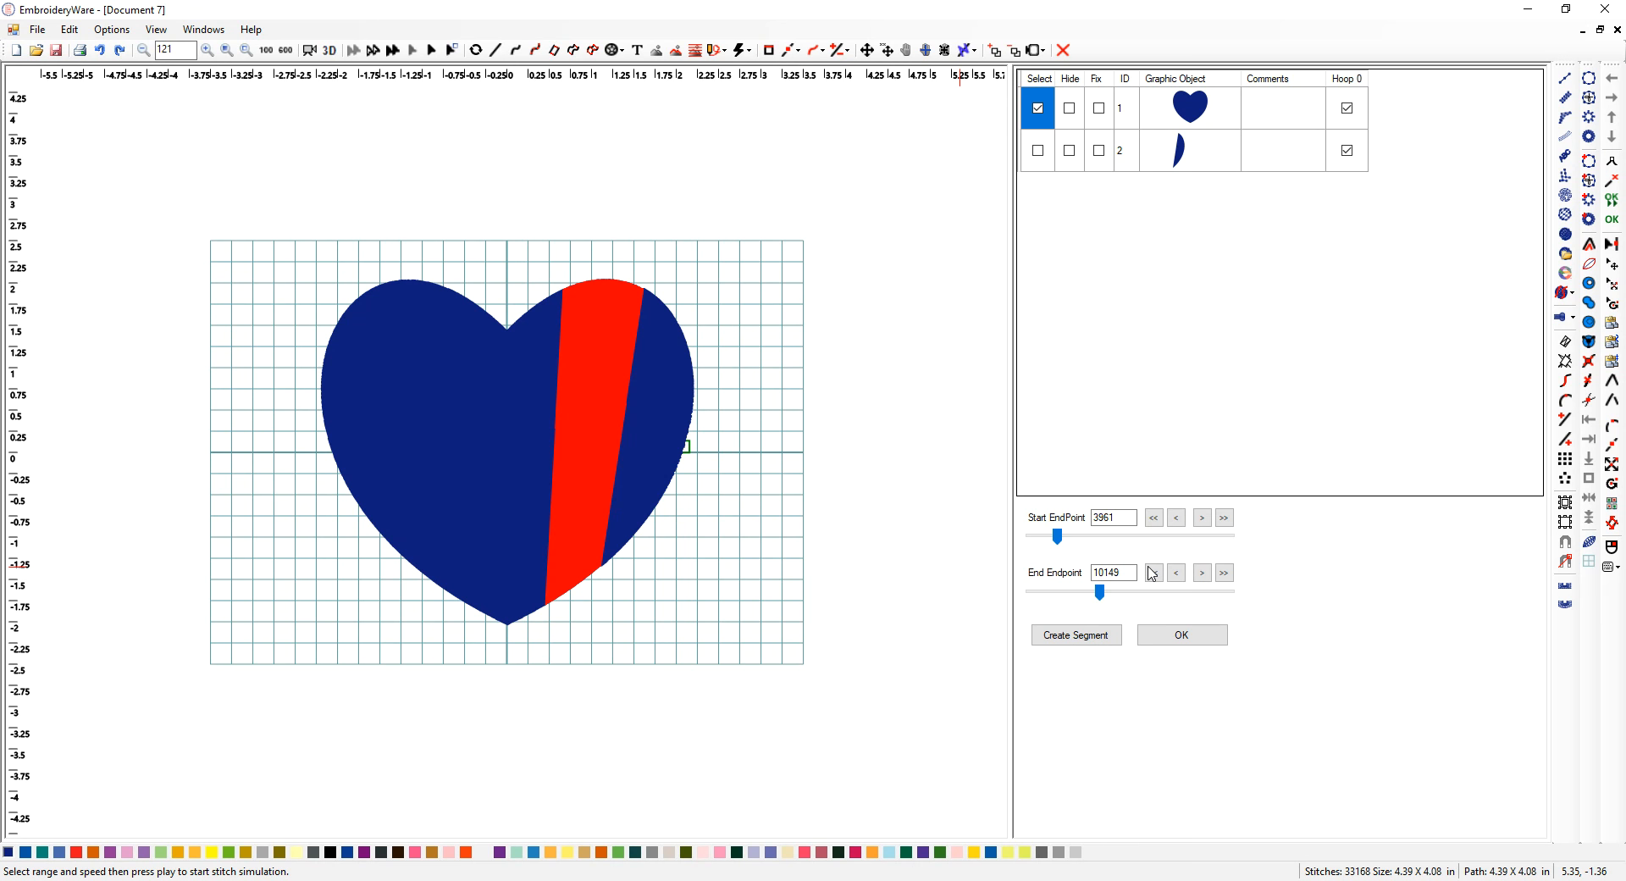
left_click(1076, 634)
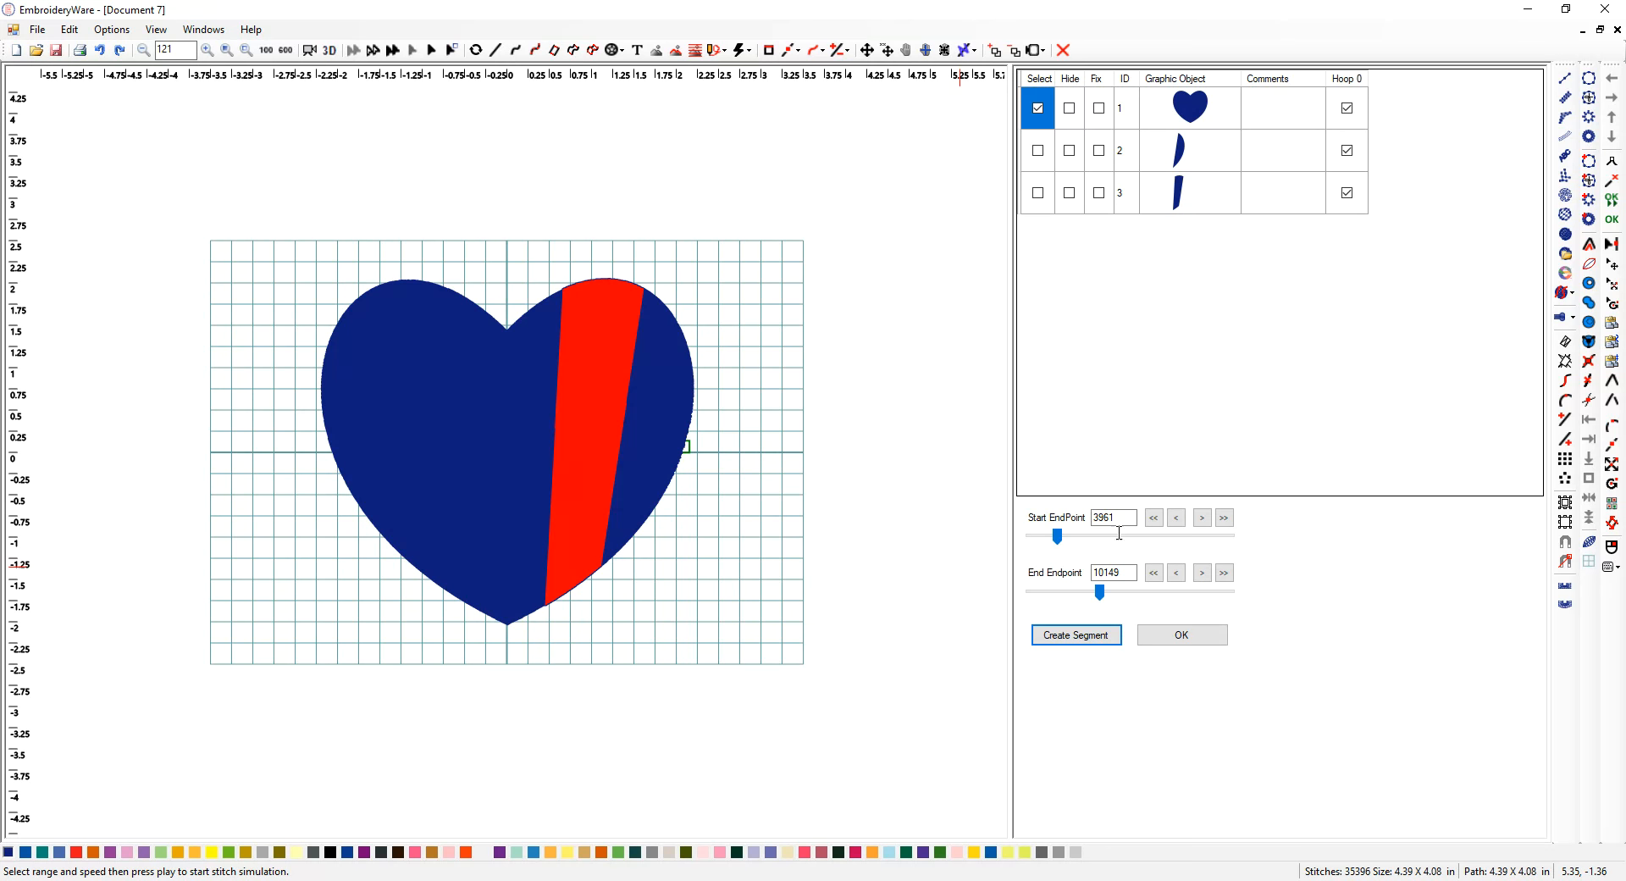
- Create a third segment just right of the heart's centre line, from start endpoint 10149 to end endpoint 14356
left_click_drag(1115, 581, 1093, 578)
right_click(1103, 583)
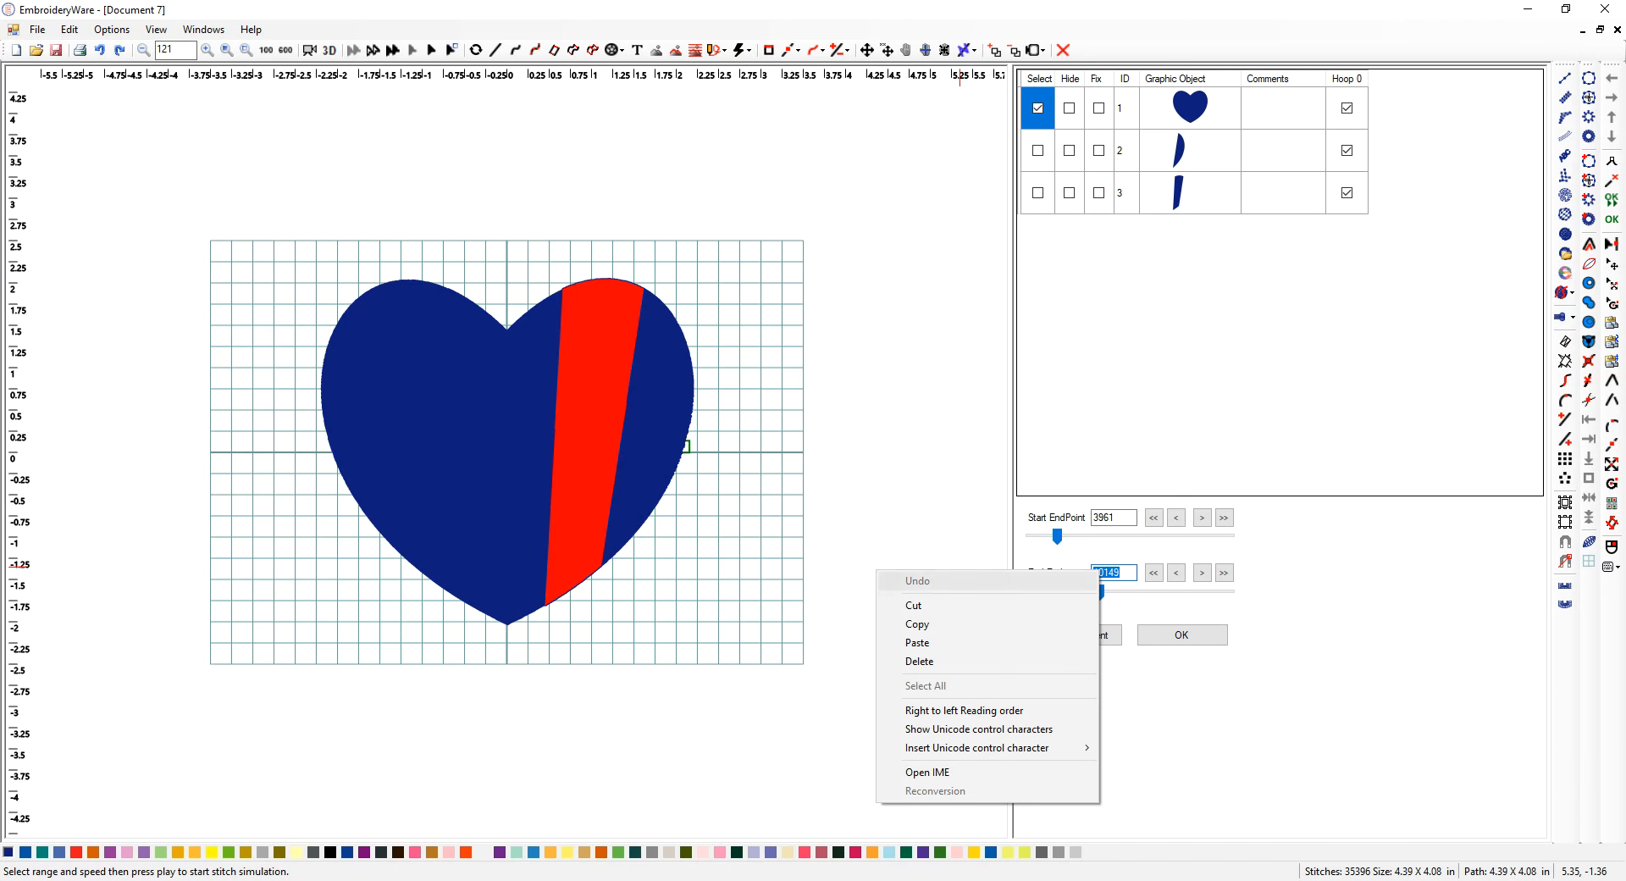
left_click(1075, 624)
double_click(1108, 520)
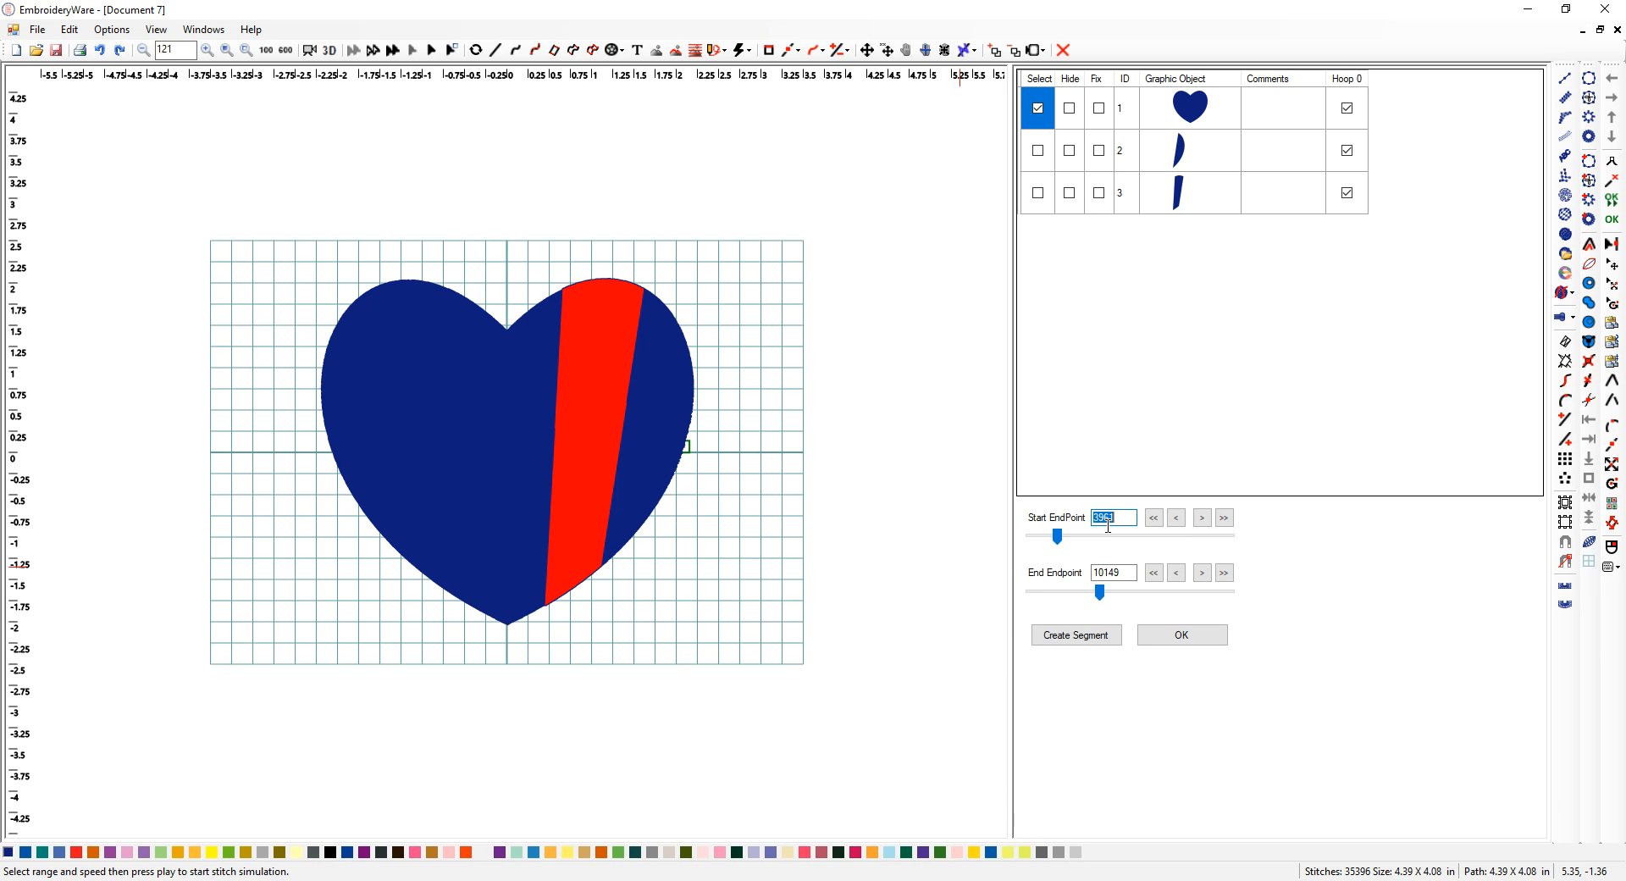
right_click(1116, 519)
left_click(1044, 593)
left_click_drag(1101, 596, 1133, 603)
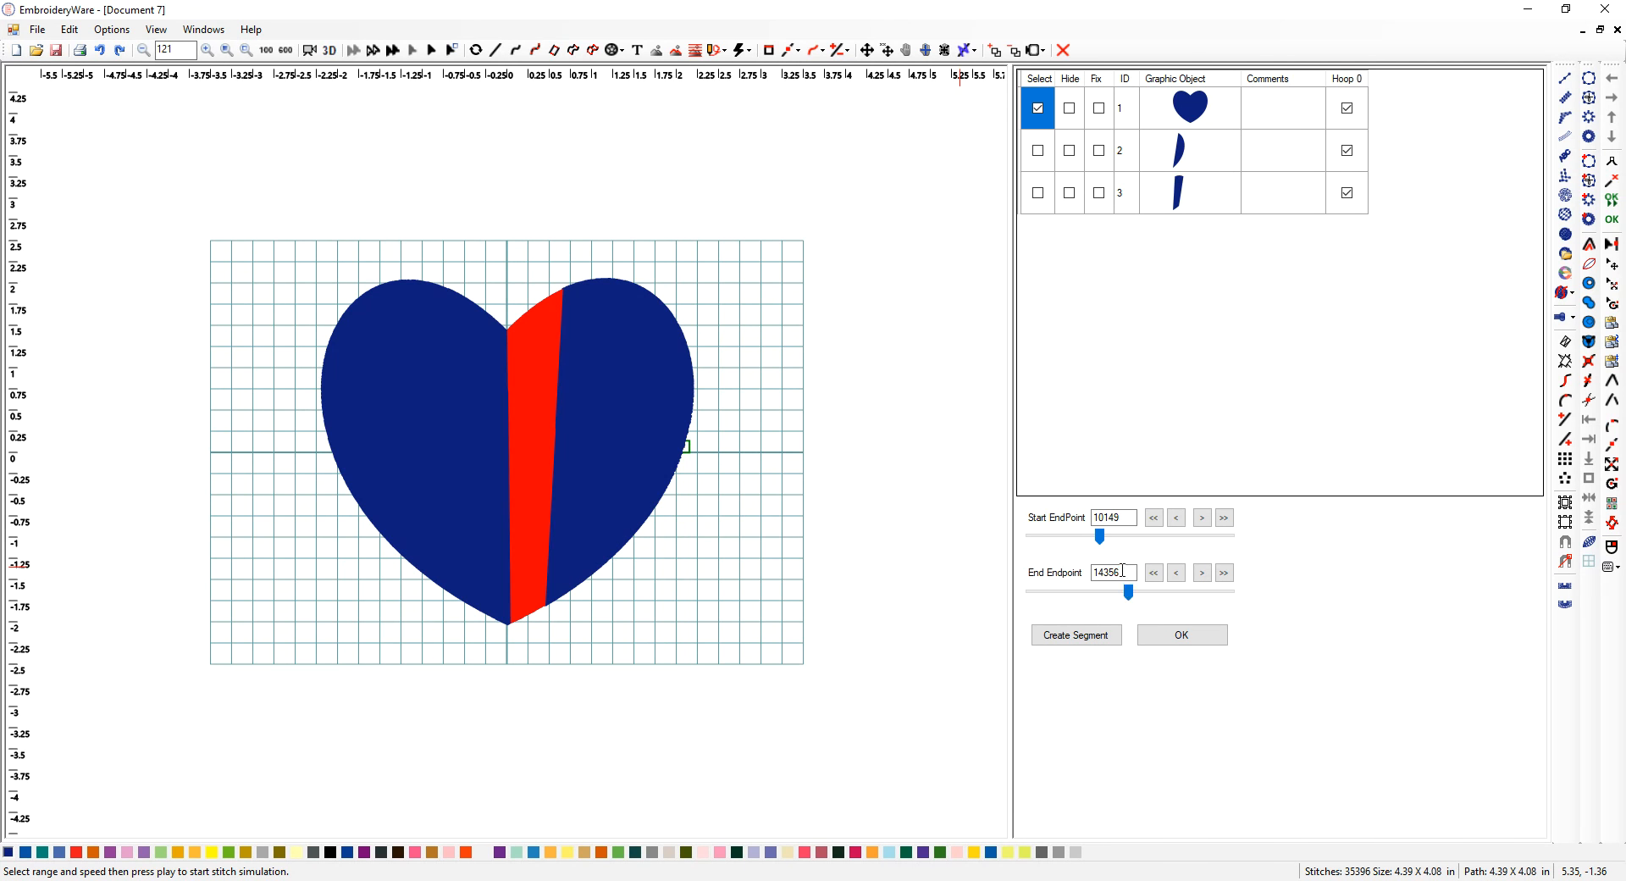
left_click(1120, 575)
left_click(1103, 647)
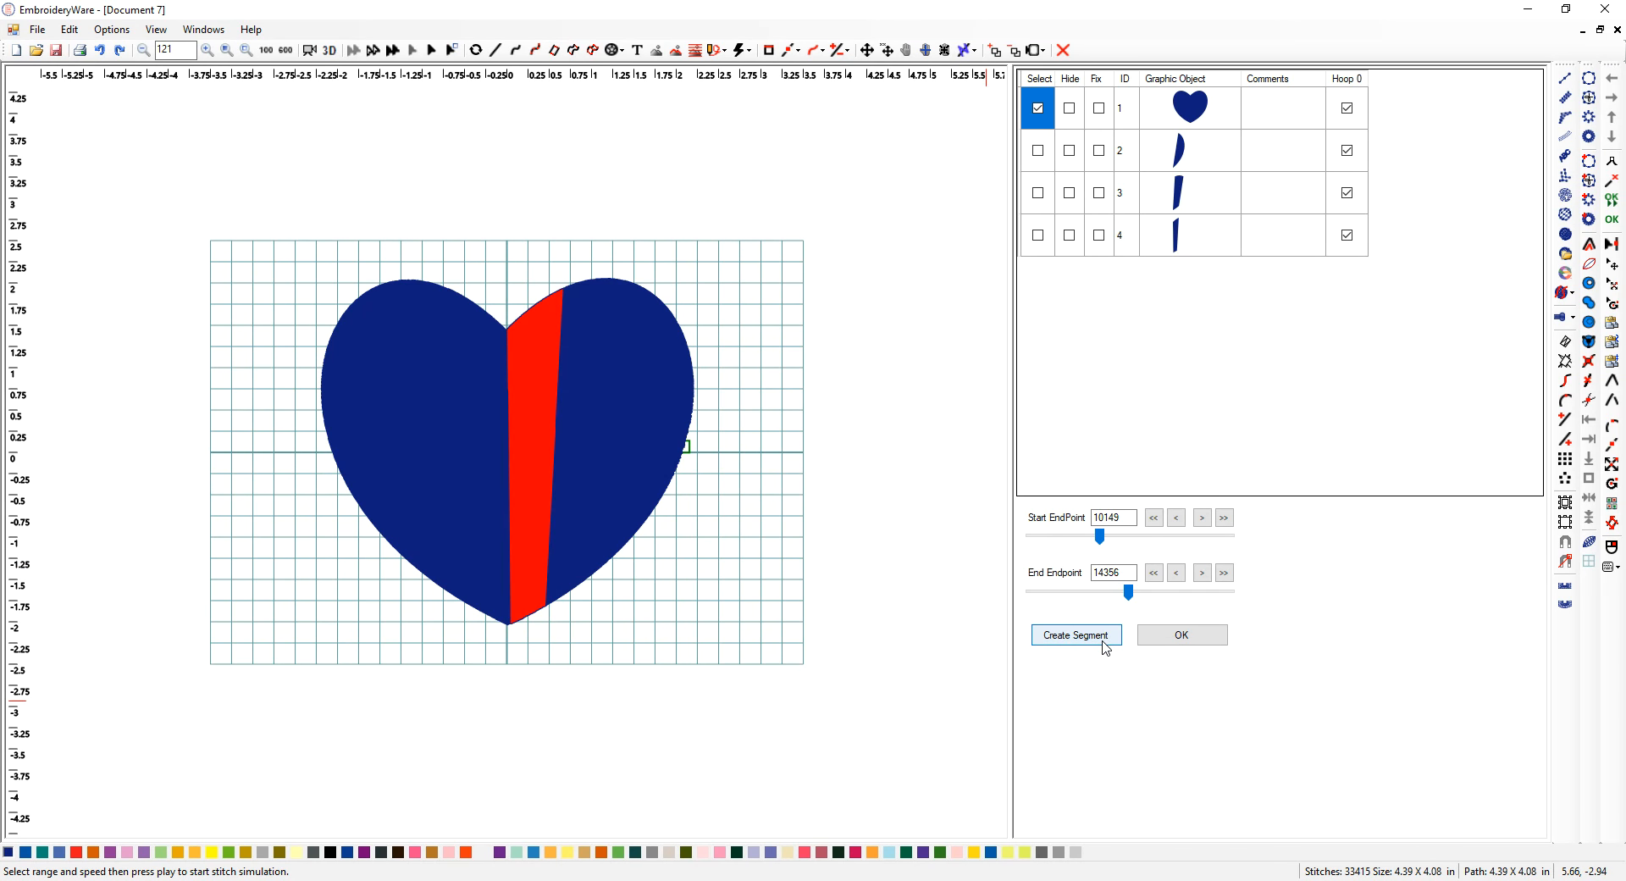
- Create a fourth segment just left of the heart's centre line, from start endpoint 14356 to end endpoint 19059
double_click(1113, 573)
right_click(1112, 573)
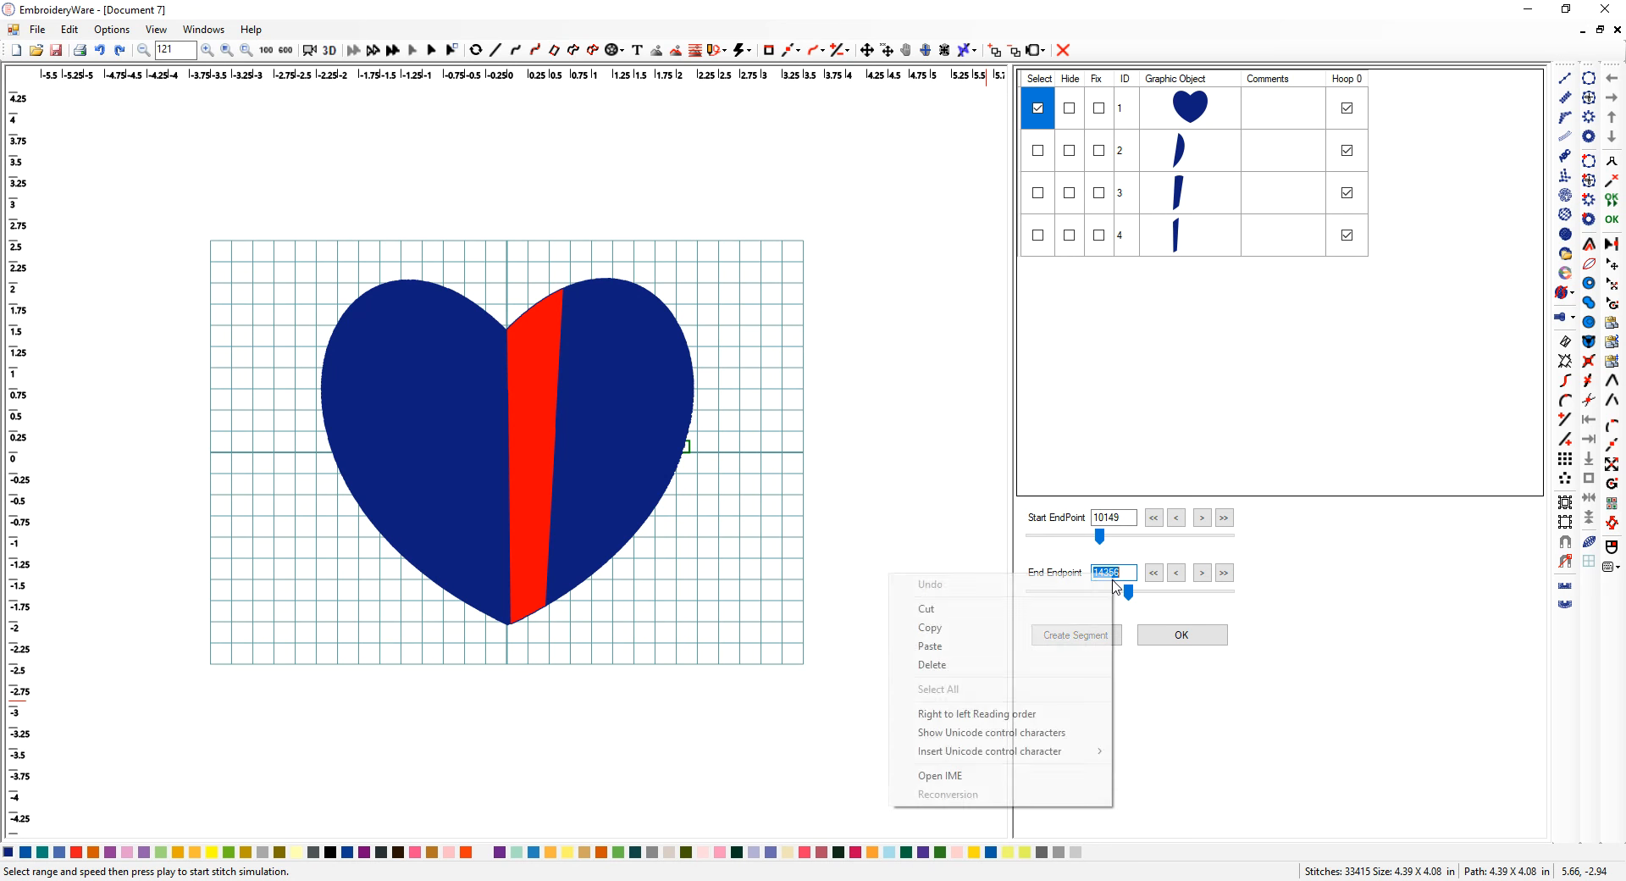
left_click(940, 628)
double_click(1109, 524)
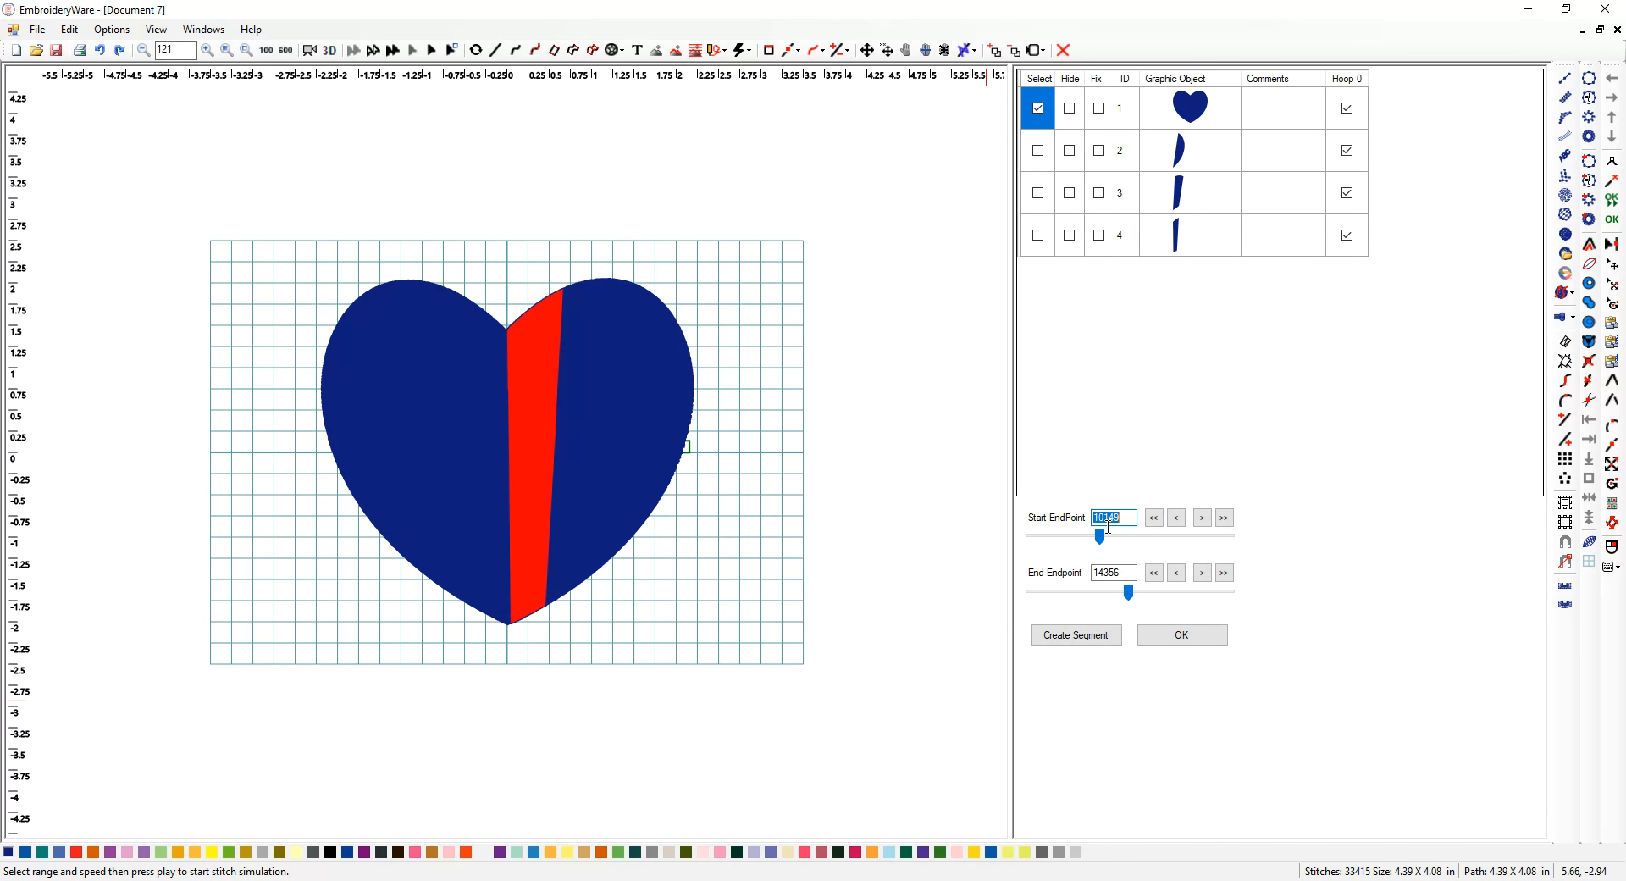
right_click(1108, 526)
left_click(931, 592)
left_click_drag(1130, 594, 1166, 603)
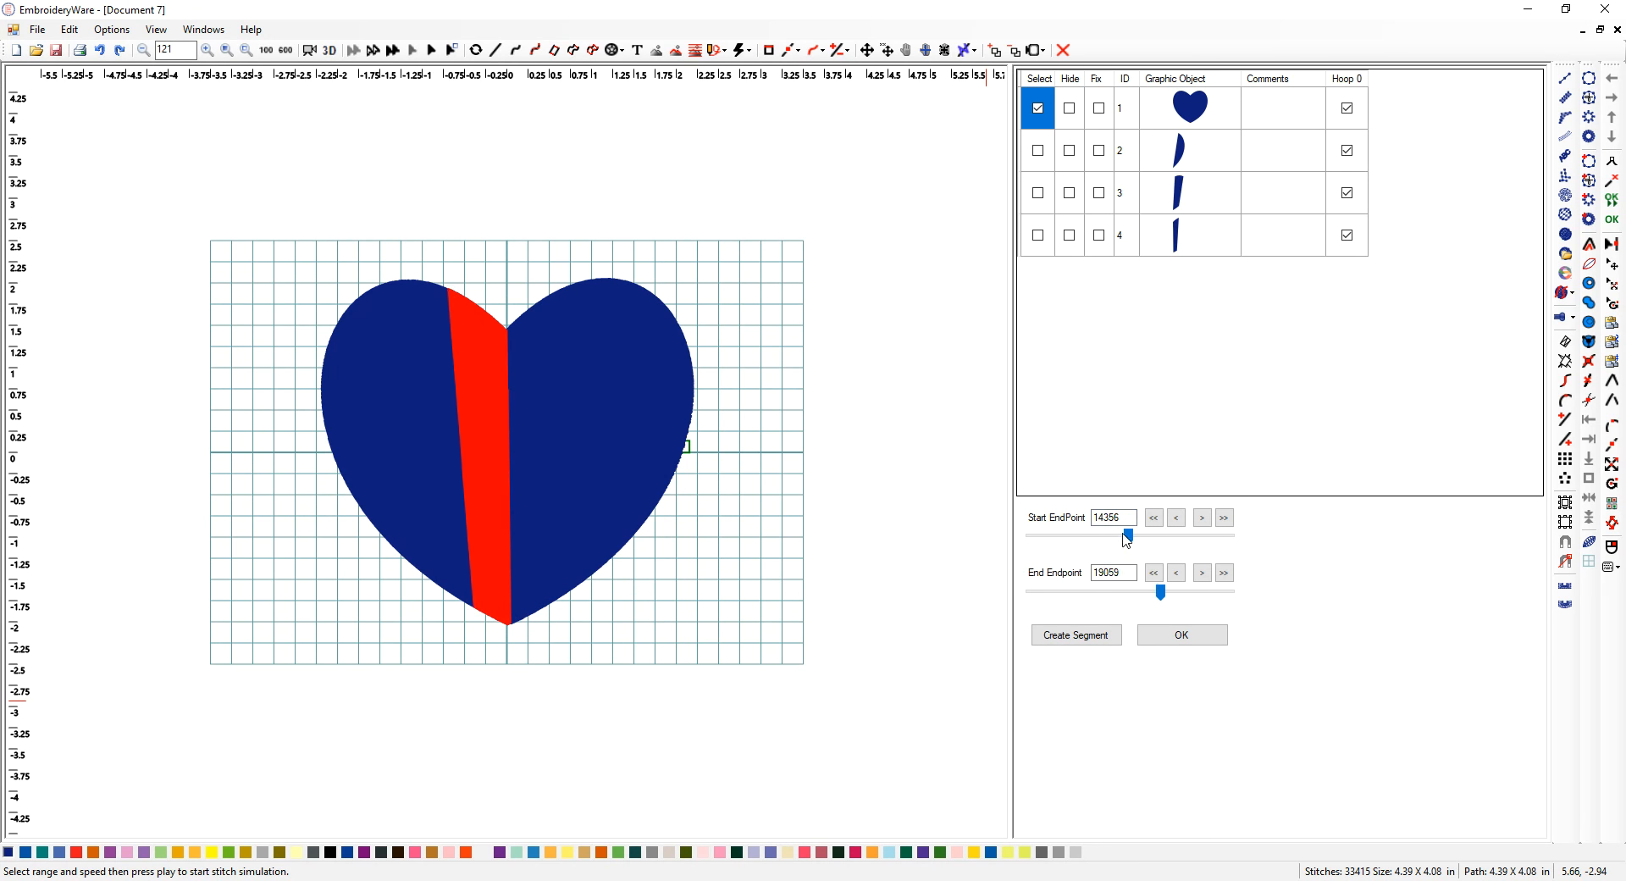
left_click(1101, 642)
- Highlight the next strip in the heart's left lobe with start endpoint 19059 and end endpoint 24133
double_click(1108, 578)
right_click(1107, 582)
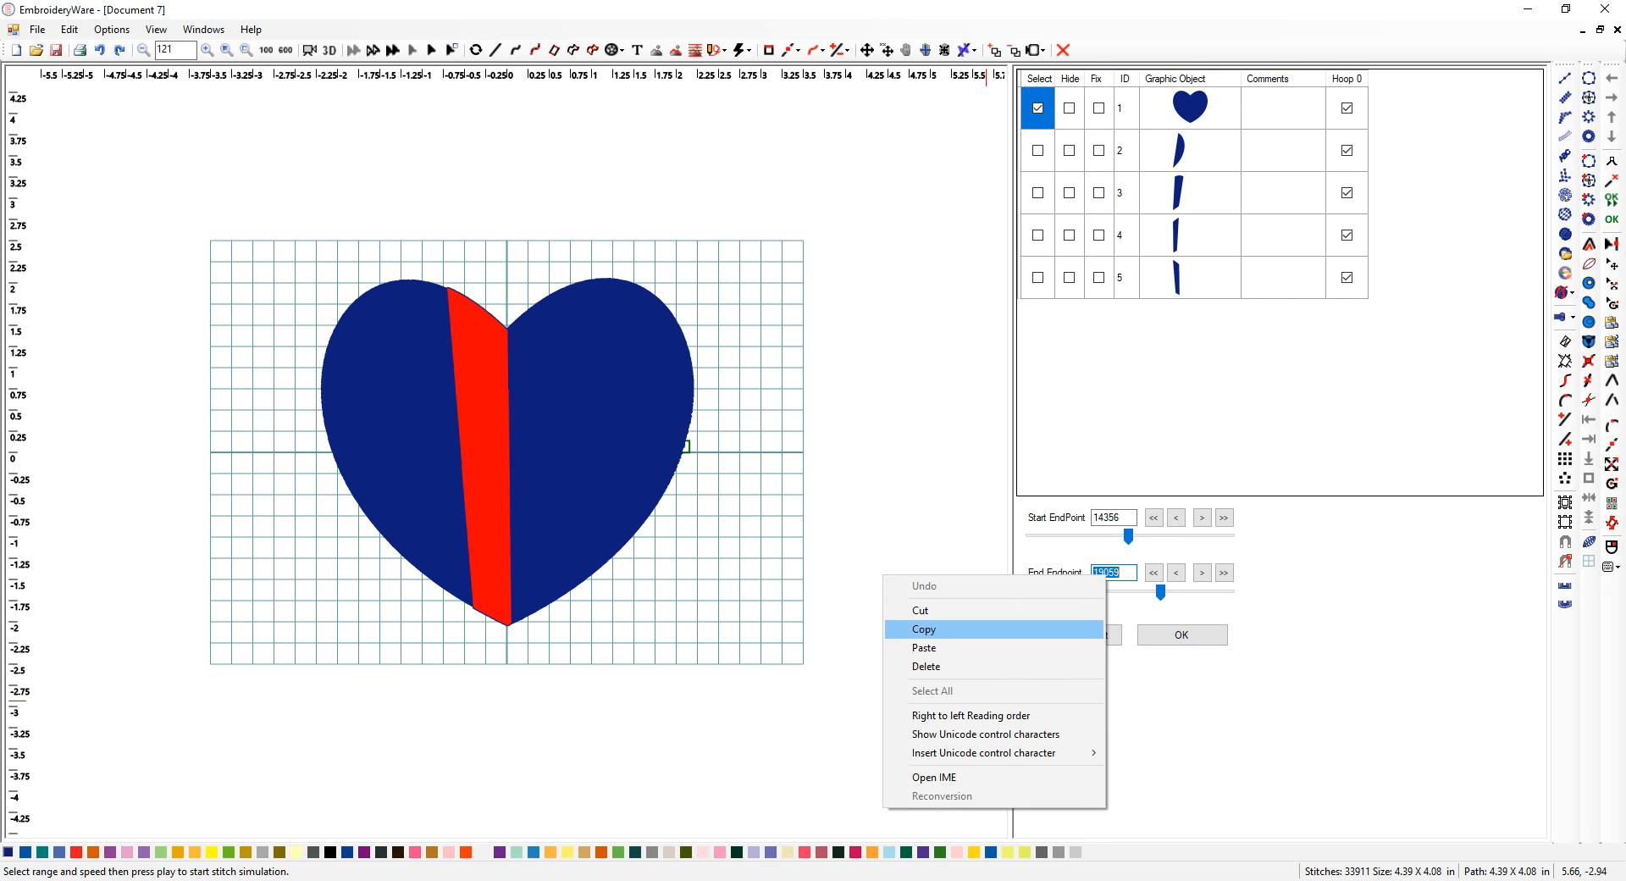
left_click(1093, 629)
double_click(1108, 518)
right_click(1105, 520)
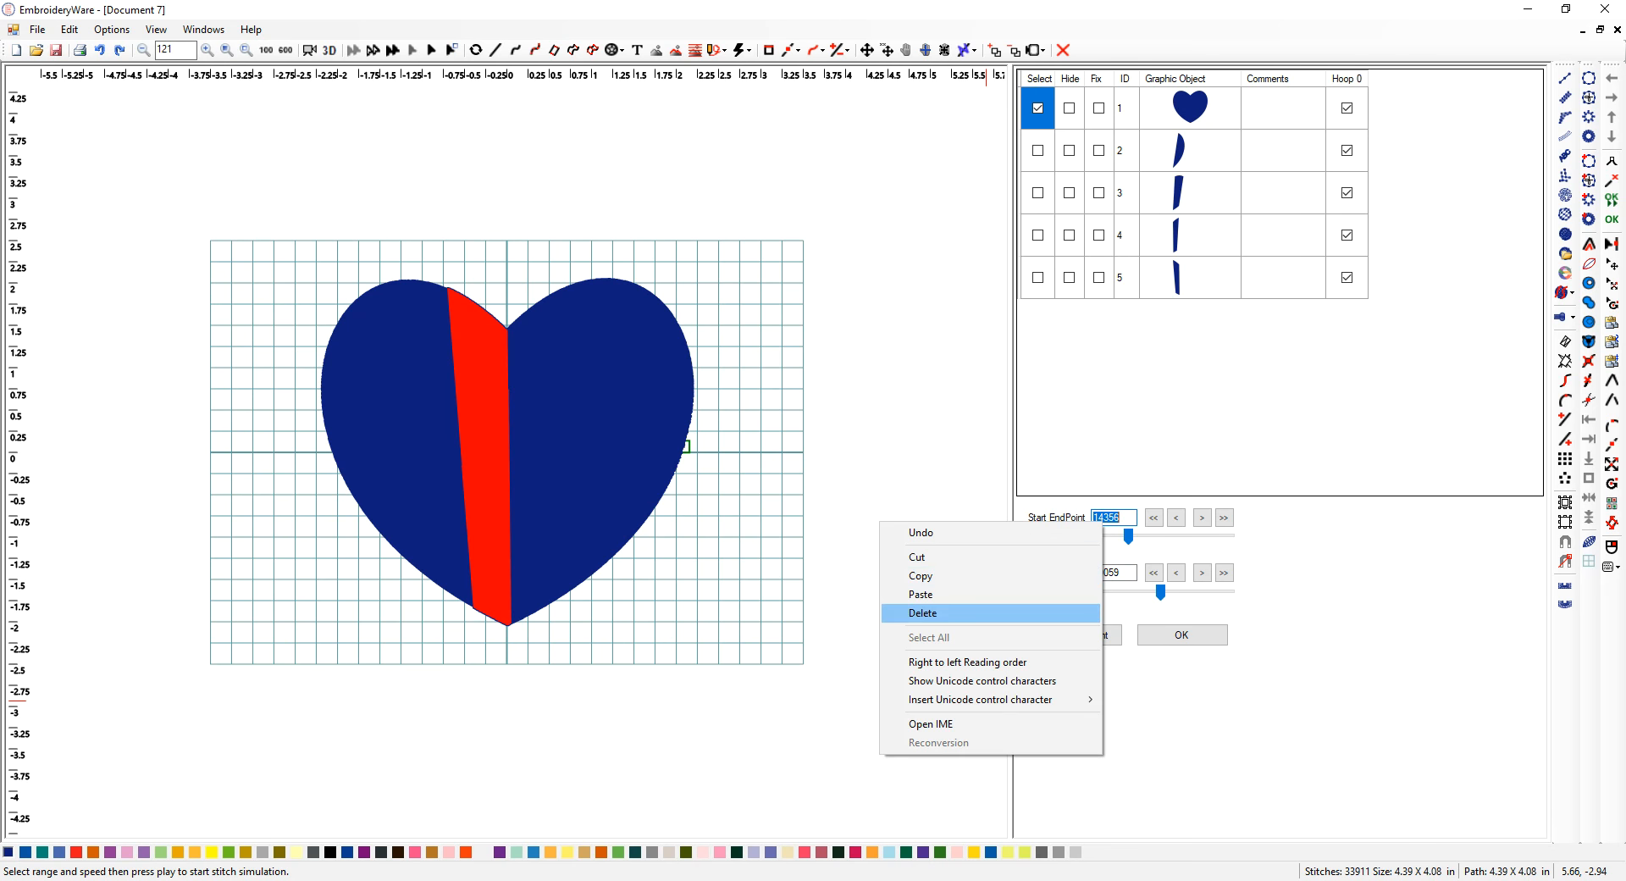
left_click(921, 593)
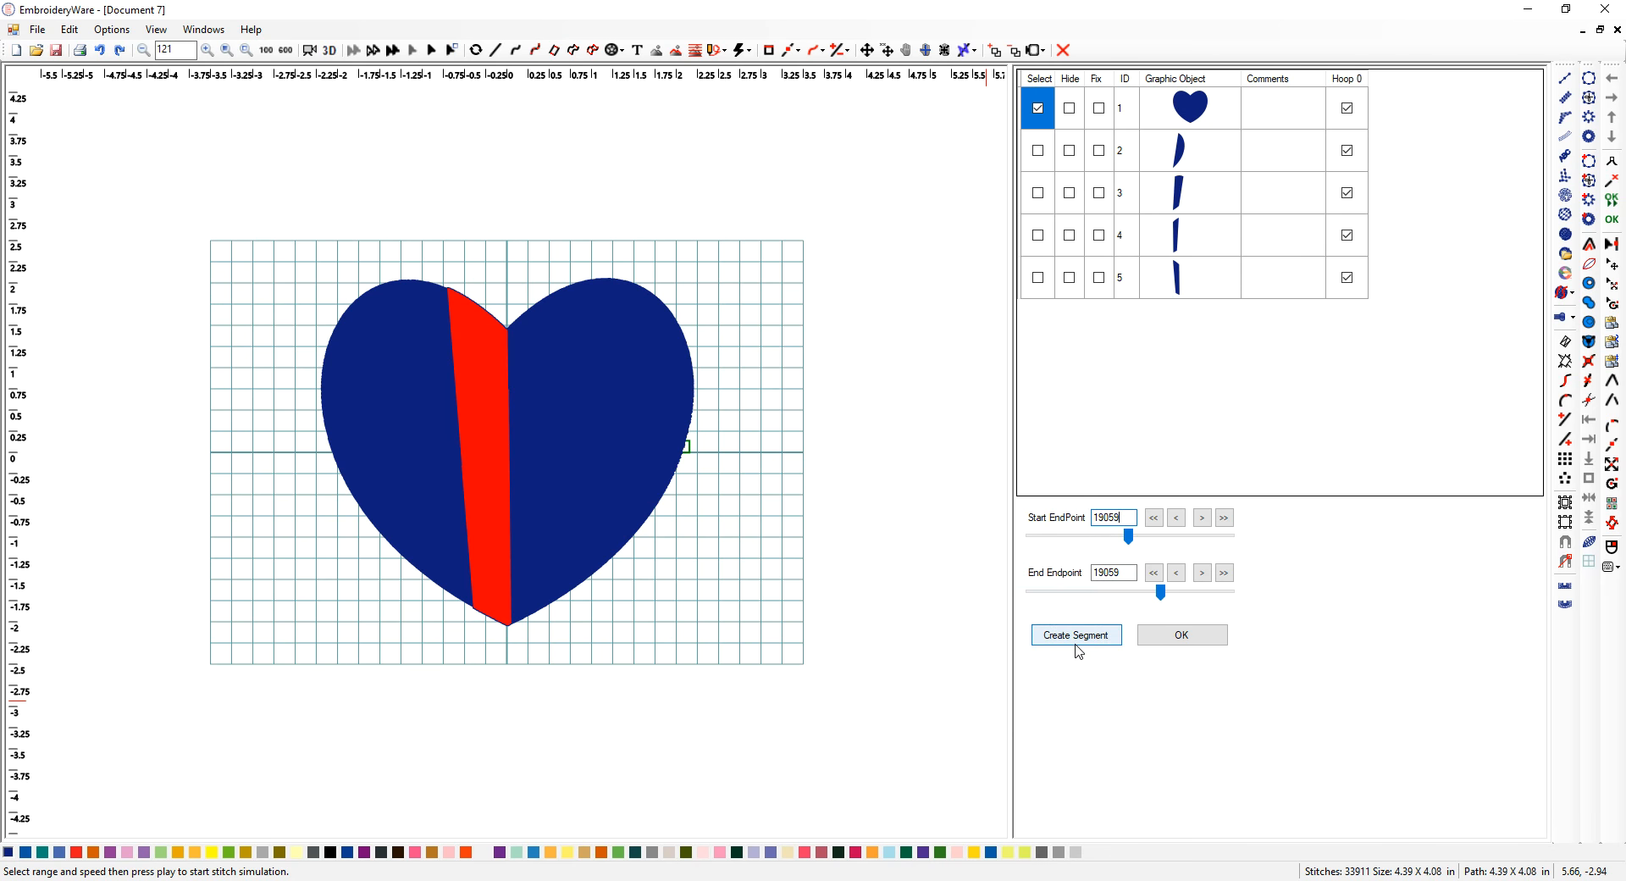
left_click(1129, 538)
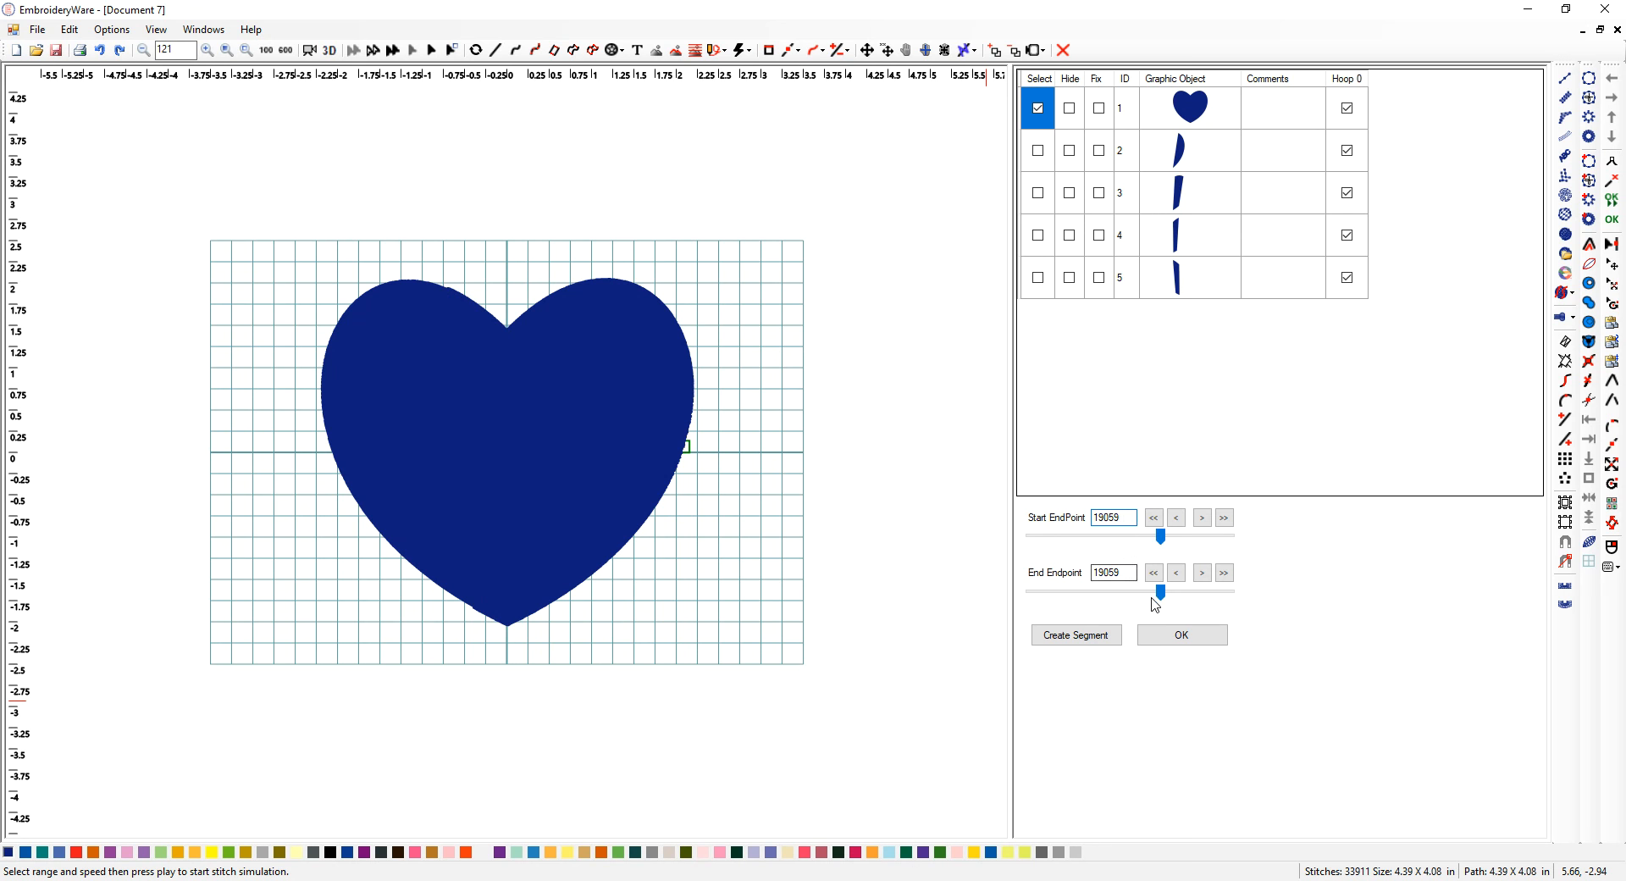
left_click_drag(1162, 599, 1198, 601)
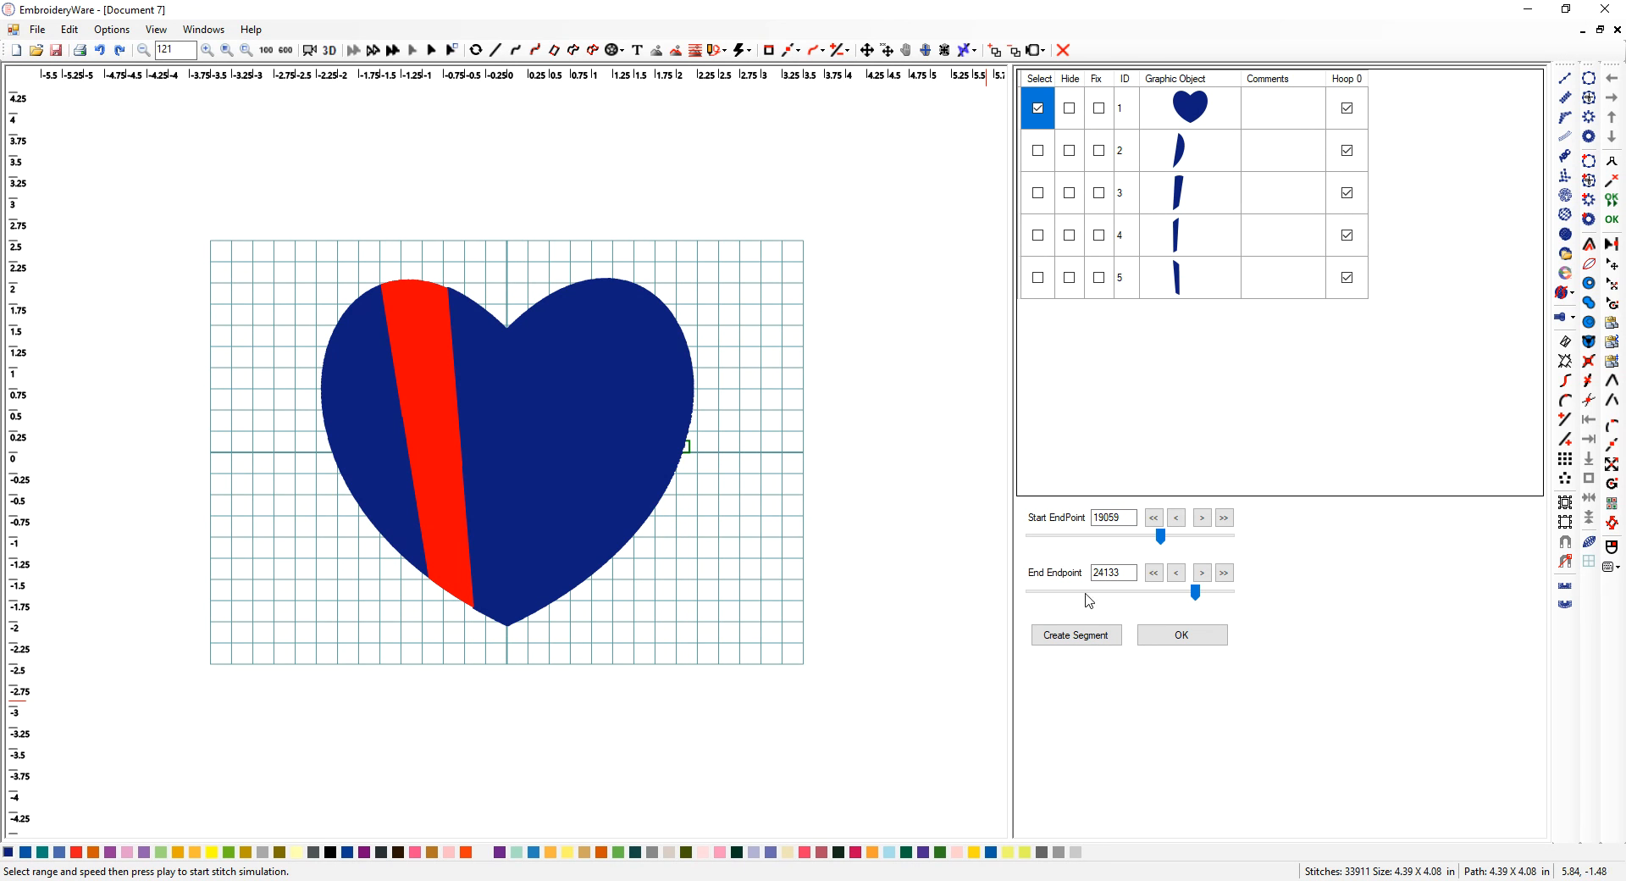
- Try start endpoint 19430 for the left lobe strip, and set it back to 19059
left_click_drag(1163, 543, 1166, 543)
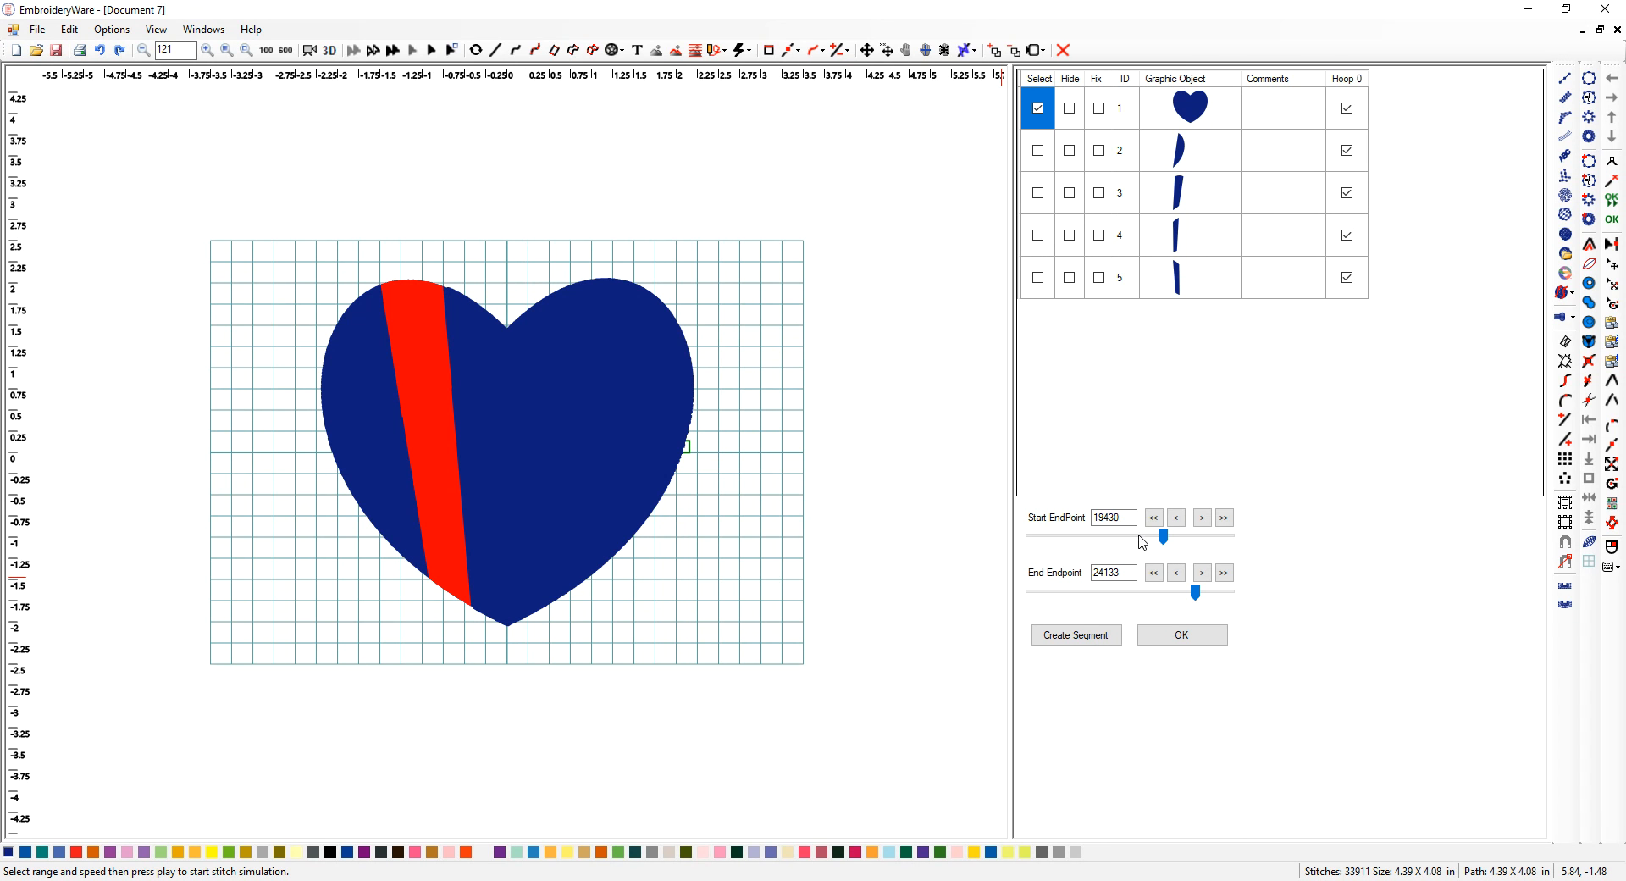
double_click(1105, 518)
right_click(1105, 518)
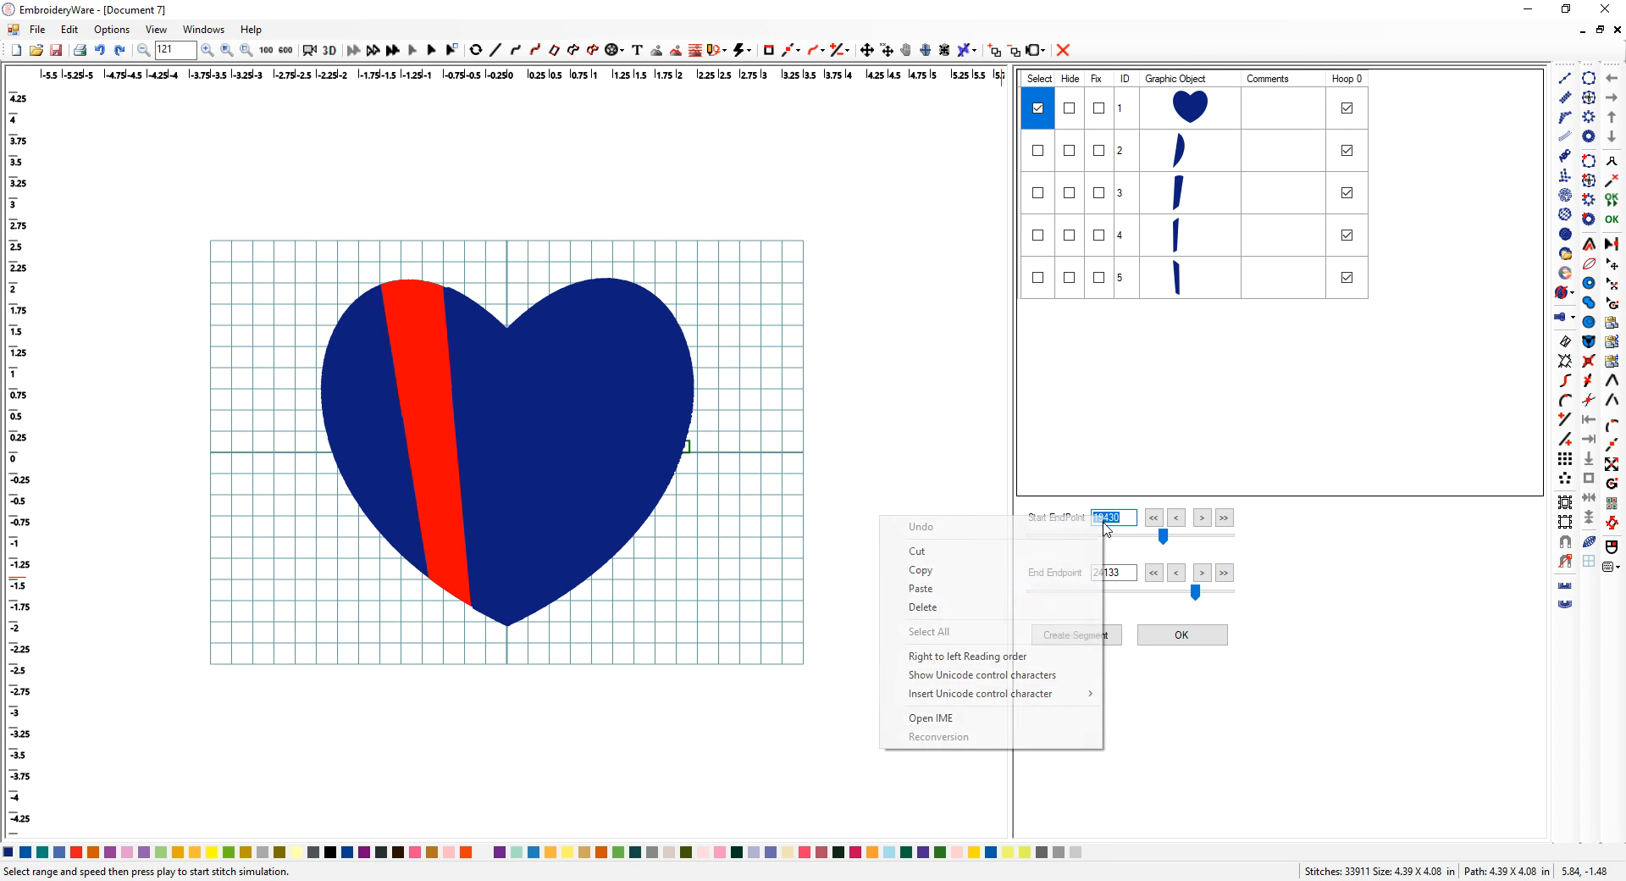
left_click(1047, 585)
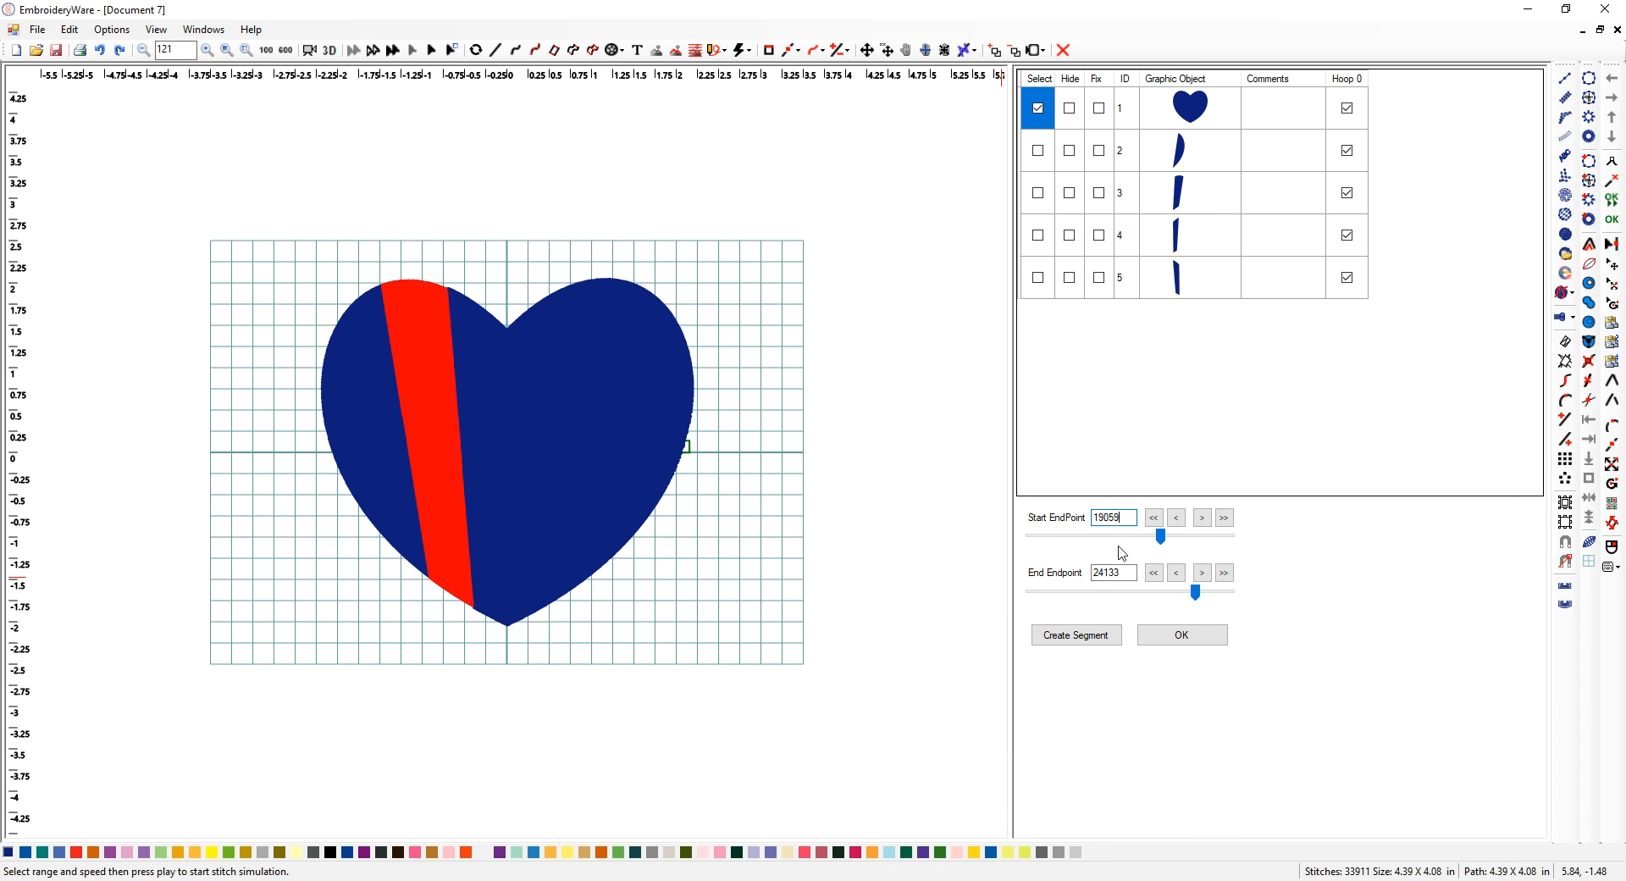
- Extend the left lobe strip to end endpoint 24752 and create the fifth segment from it
left_click_drag(1200, 597, 1203, 598)
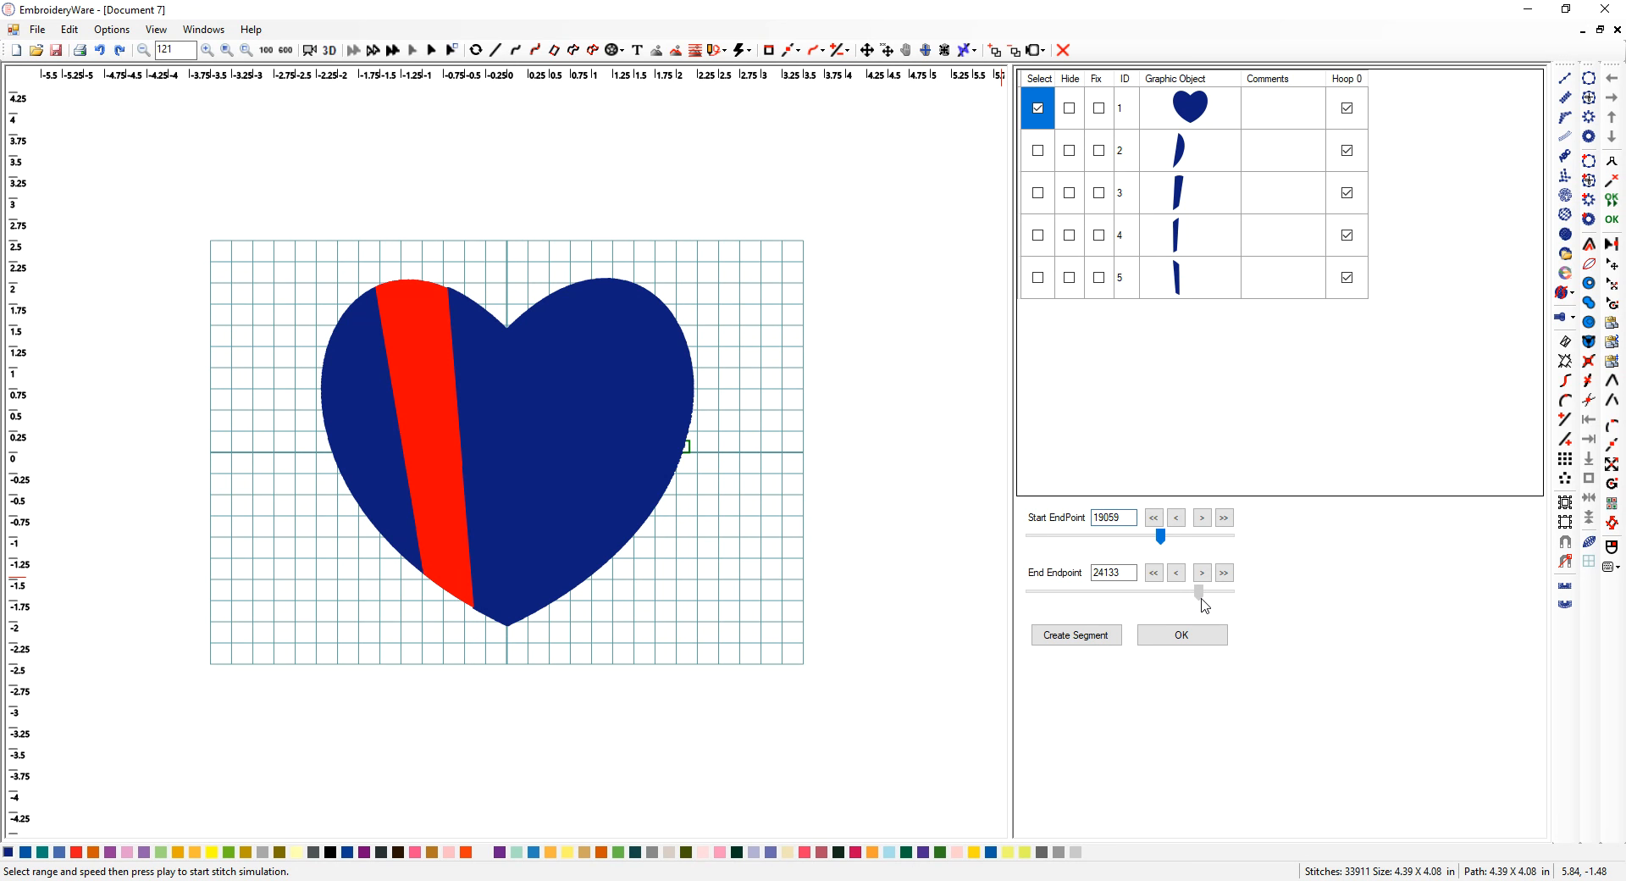
left_click(1079, 642)
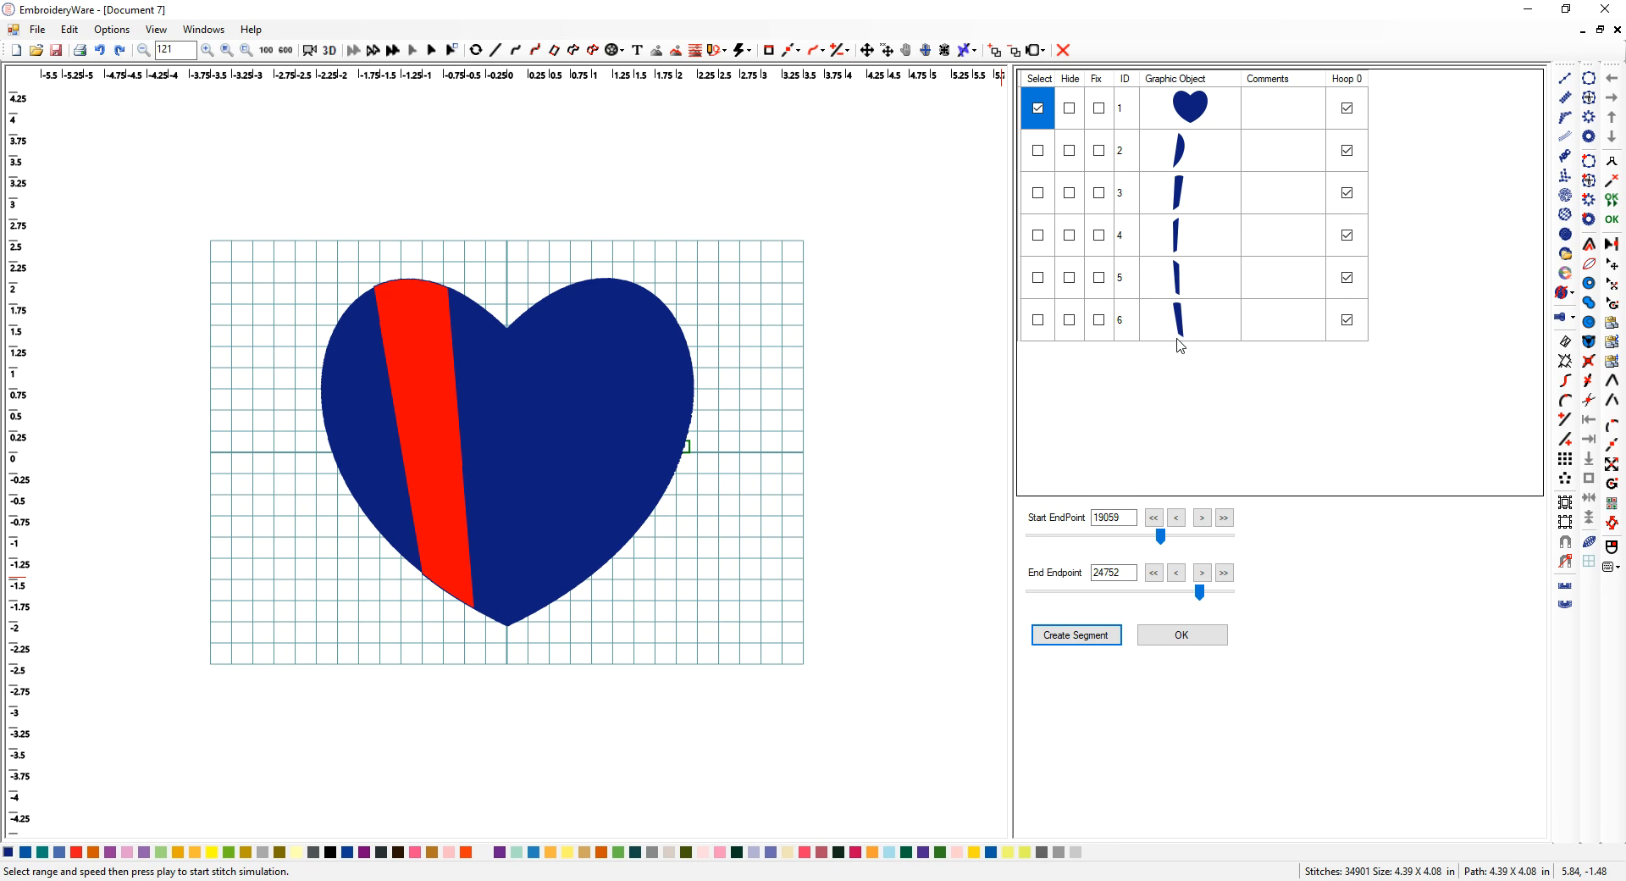
- Create the last segment at the heart's left edge, from start endpoint 24752 to end endpoint 29207
double_click(1111, 572)
right_click(1111, 573)
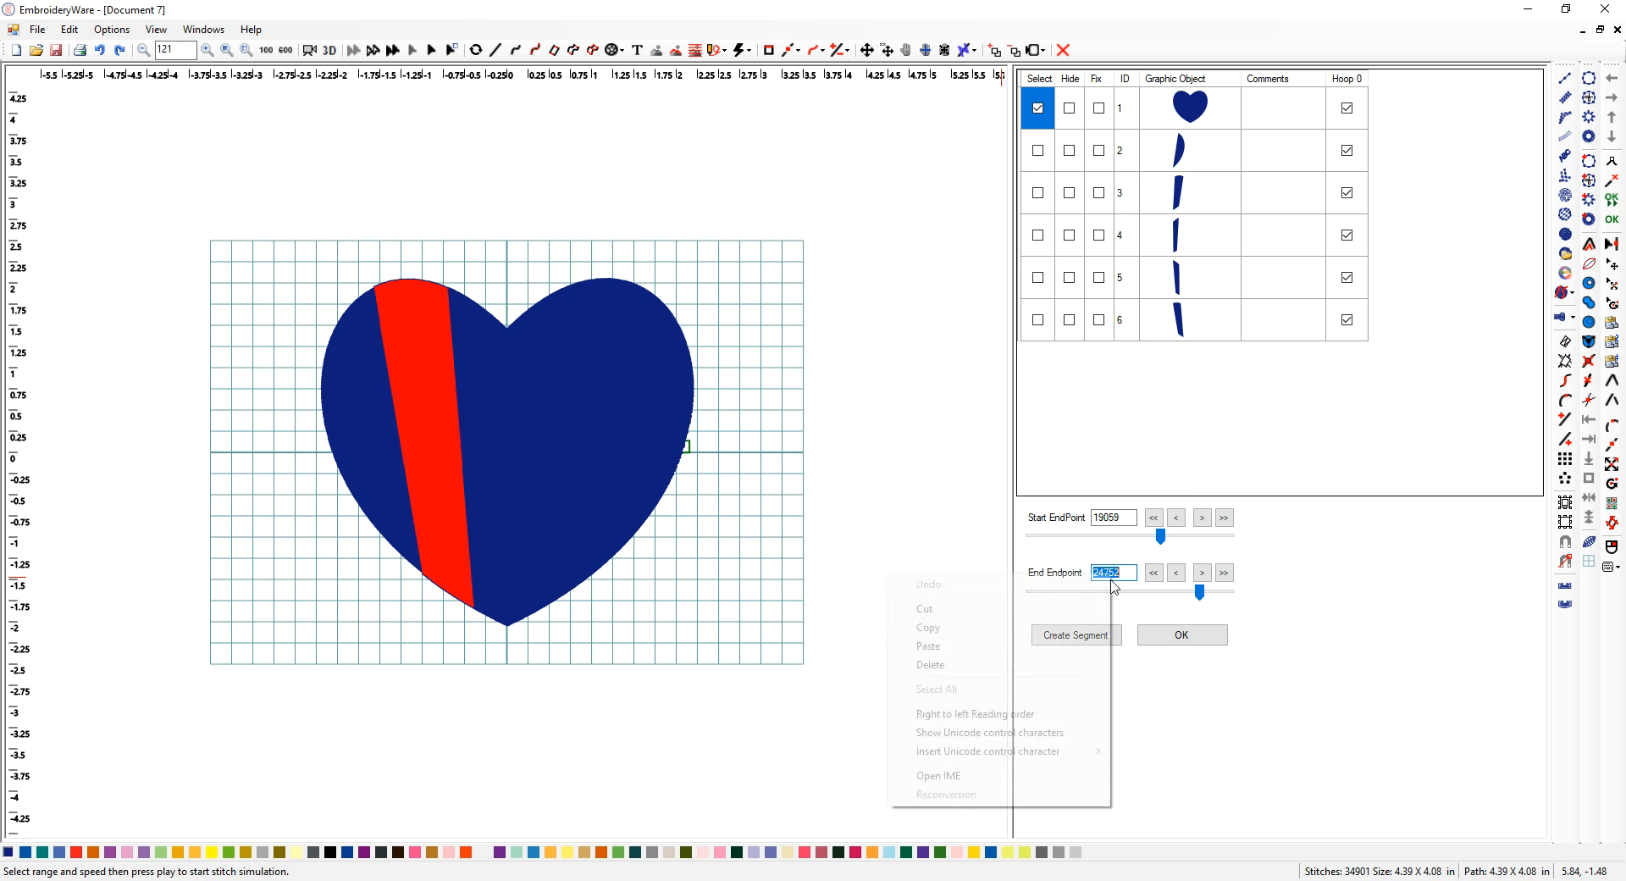
left_click(928, 627)
double_click(1111, 518)
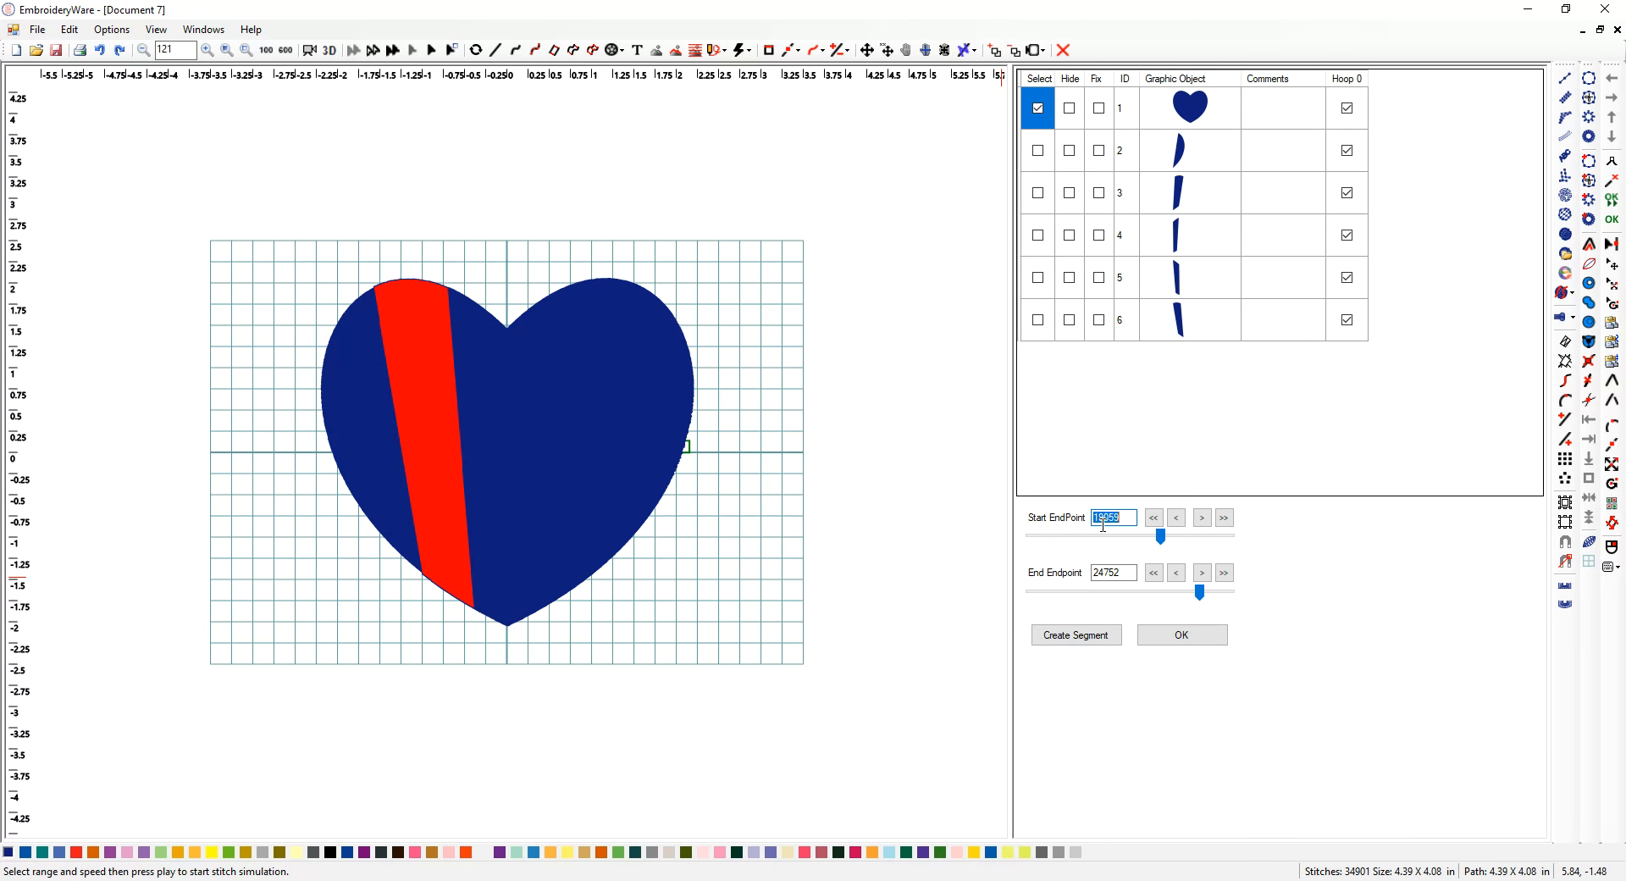
right_click(1103, 518)
left_click(919, 590)
key("Return")
left_click_drag(1200, 592, 1228, 600)
left_click(1086, 644)
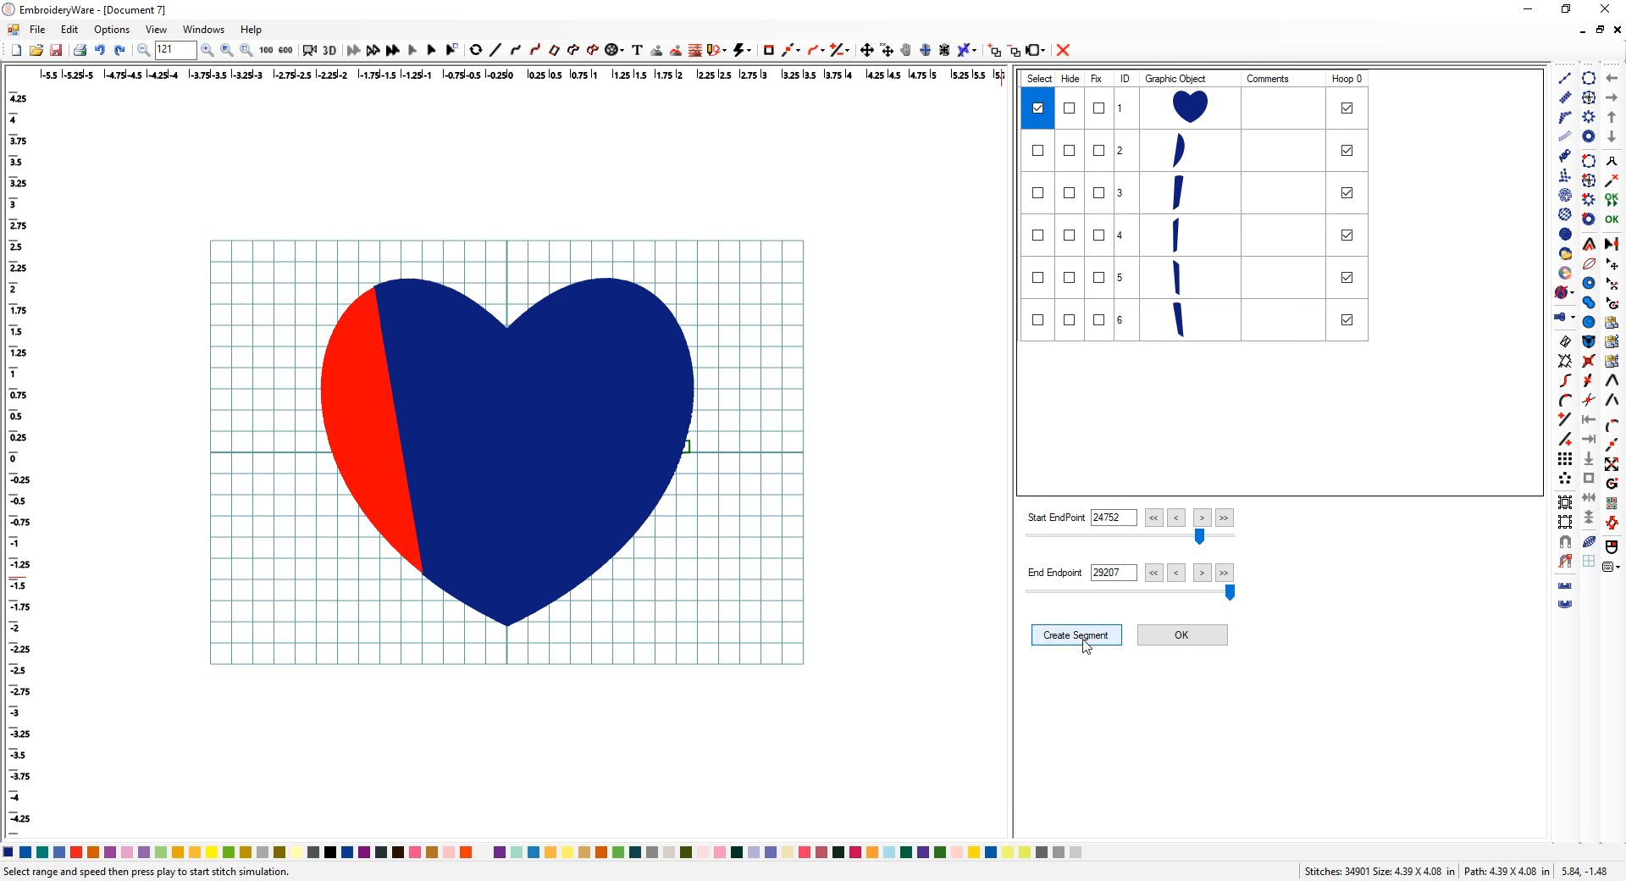
- Finish creating segments and deselect the original full heart
left_click(1172, 645)
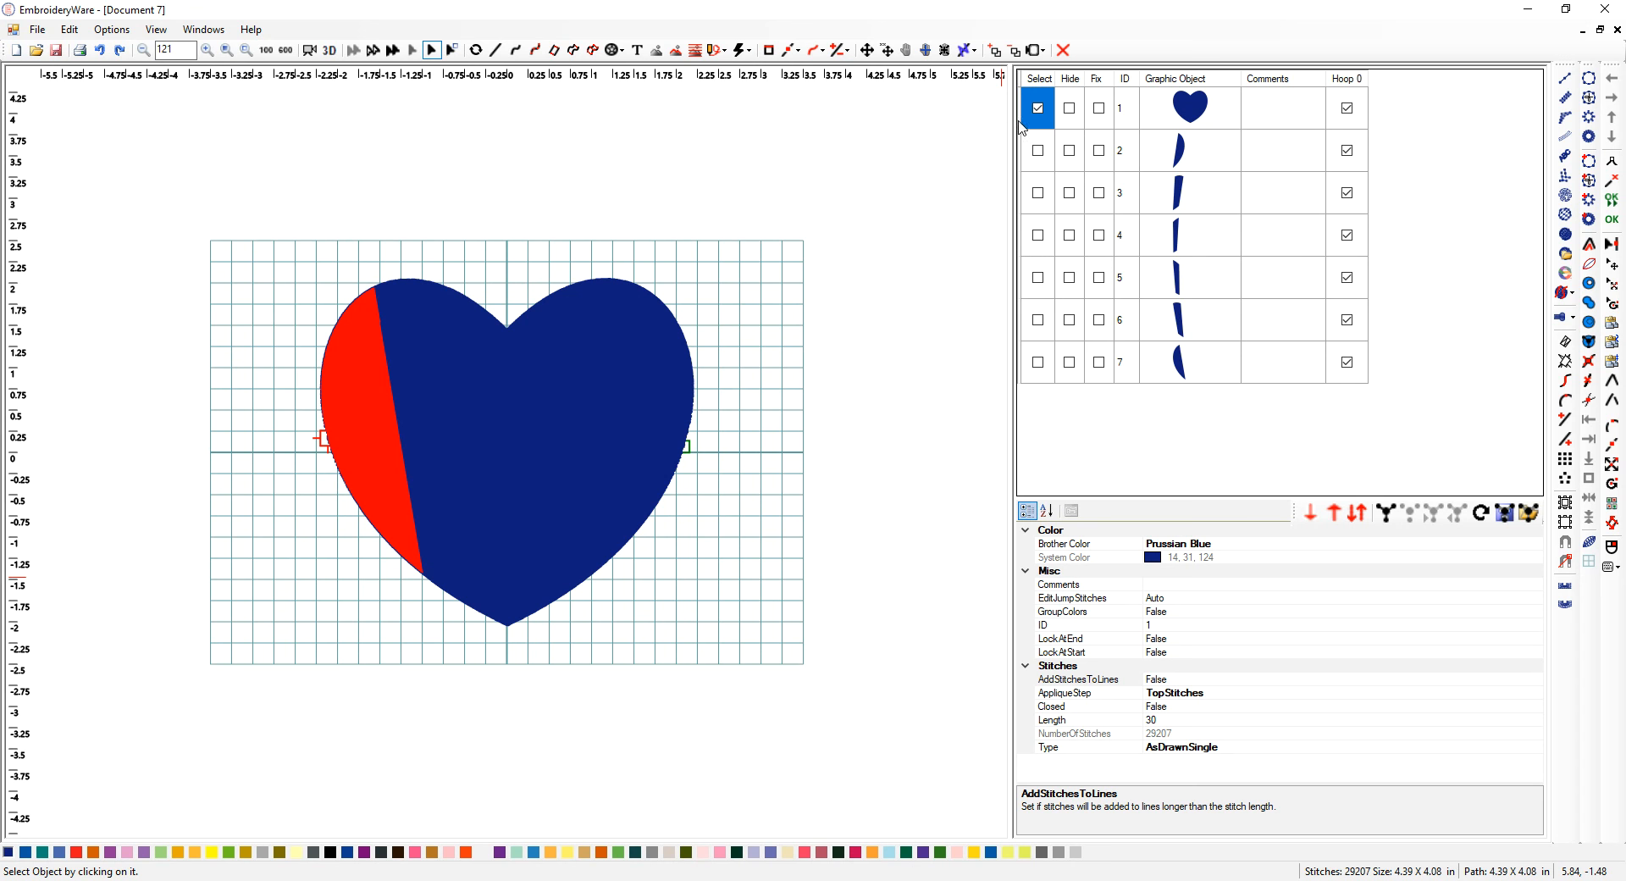
key("Delete")
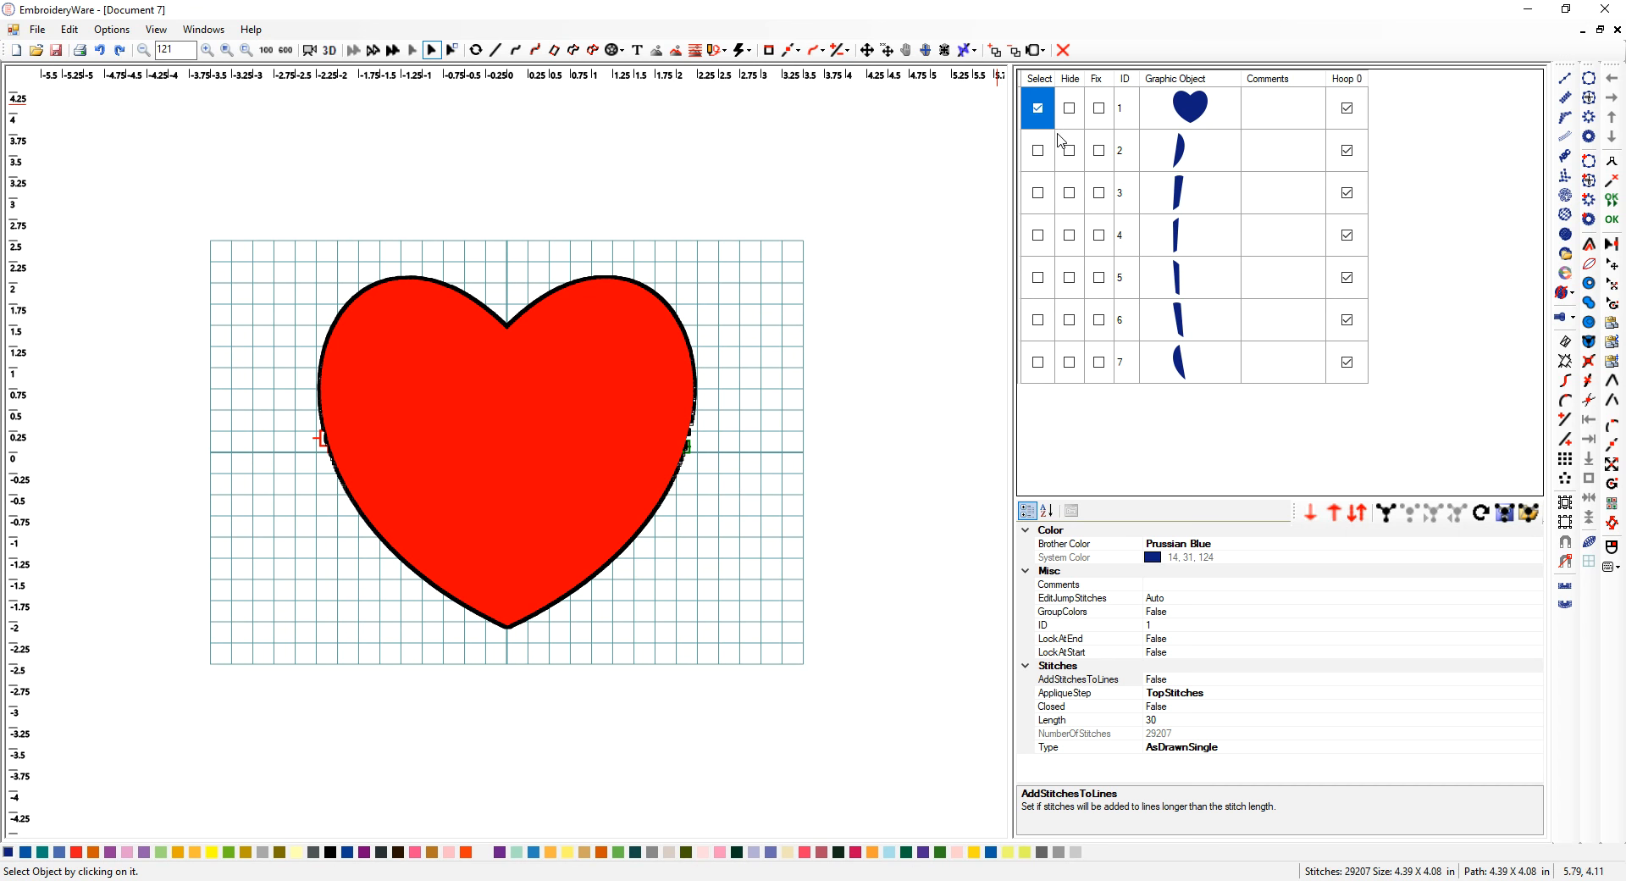
left_click(1070, 121)
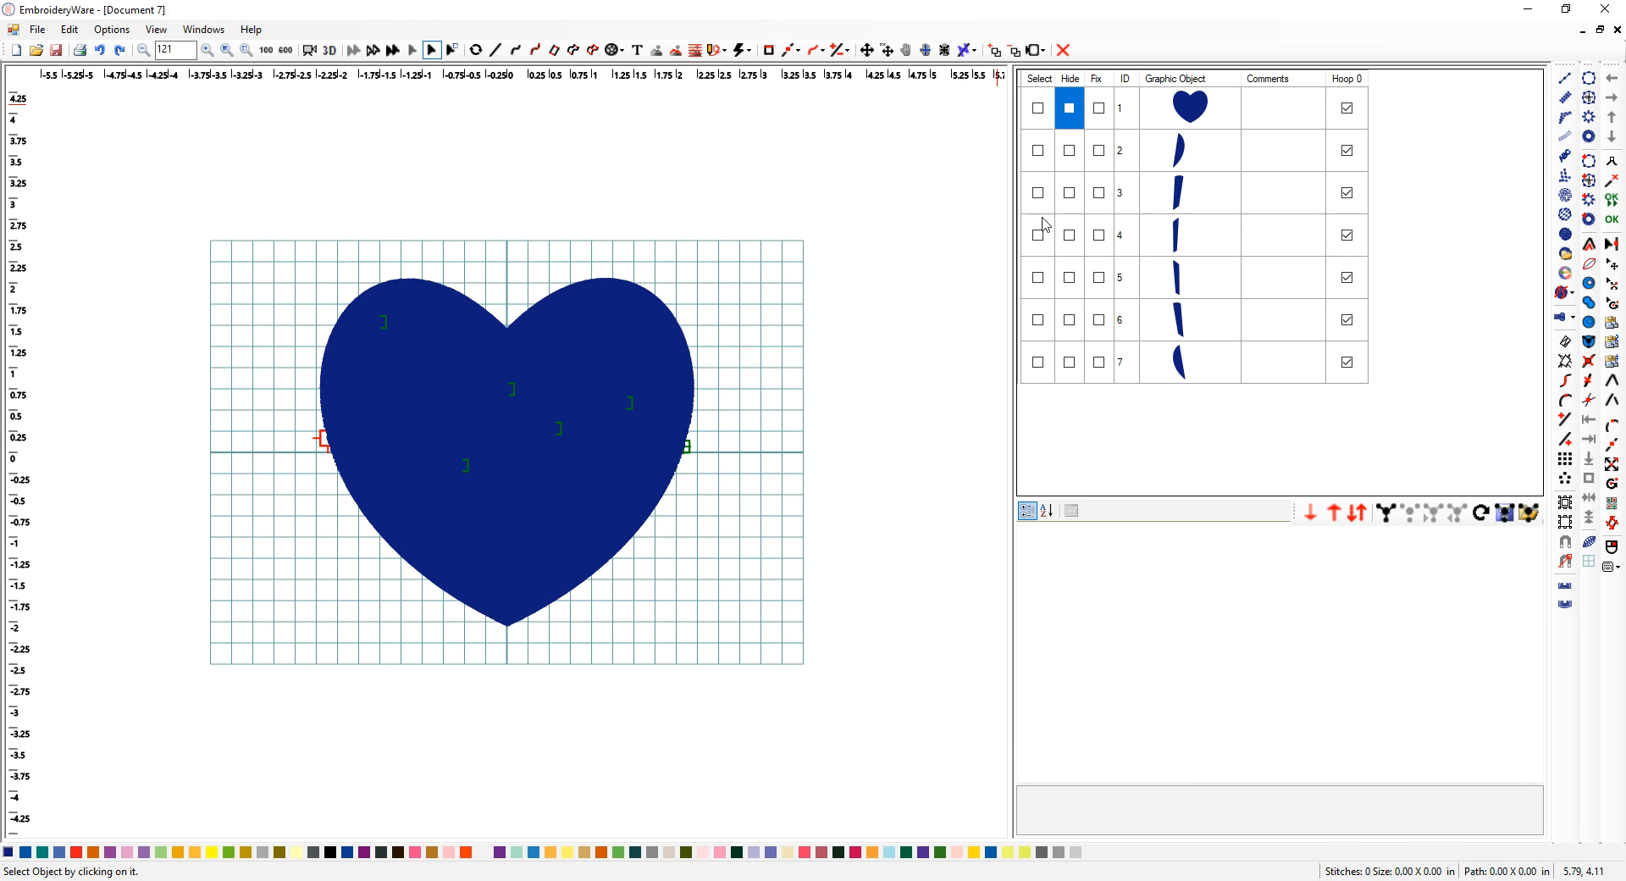
- Select the heart's right-edge segment and hide the original full heart
left_click(1042, 160)
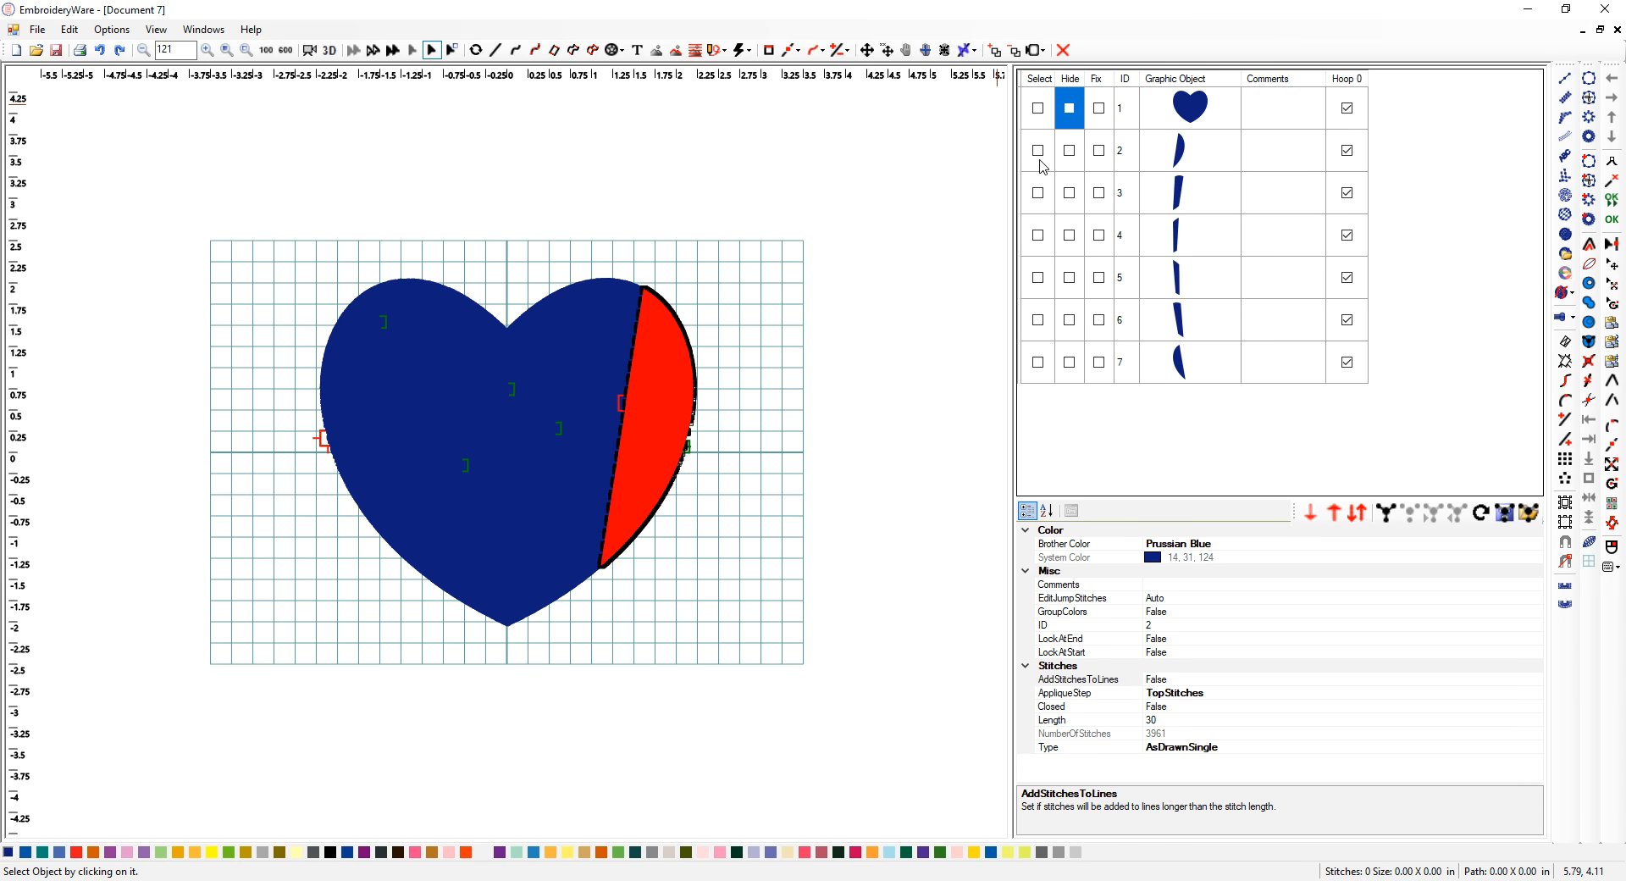
left_click(1041, 160)
left_click(1040, 164)
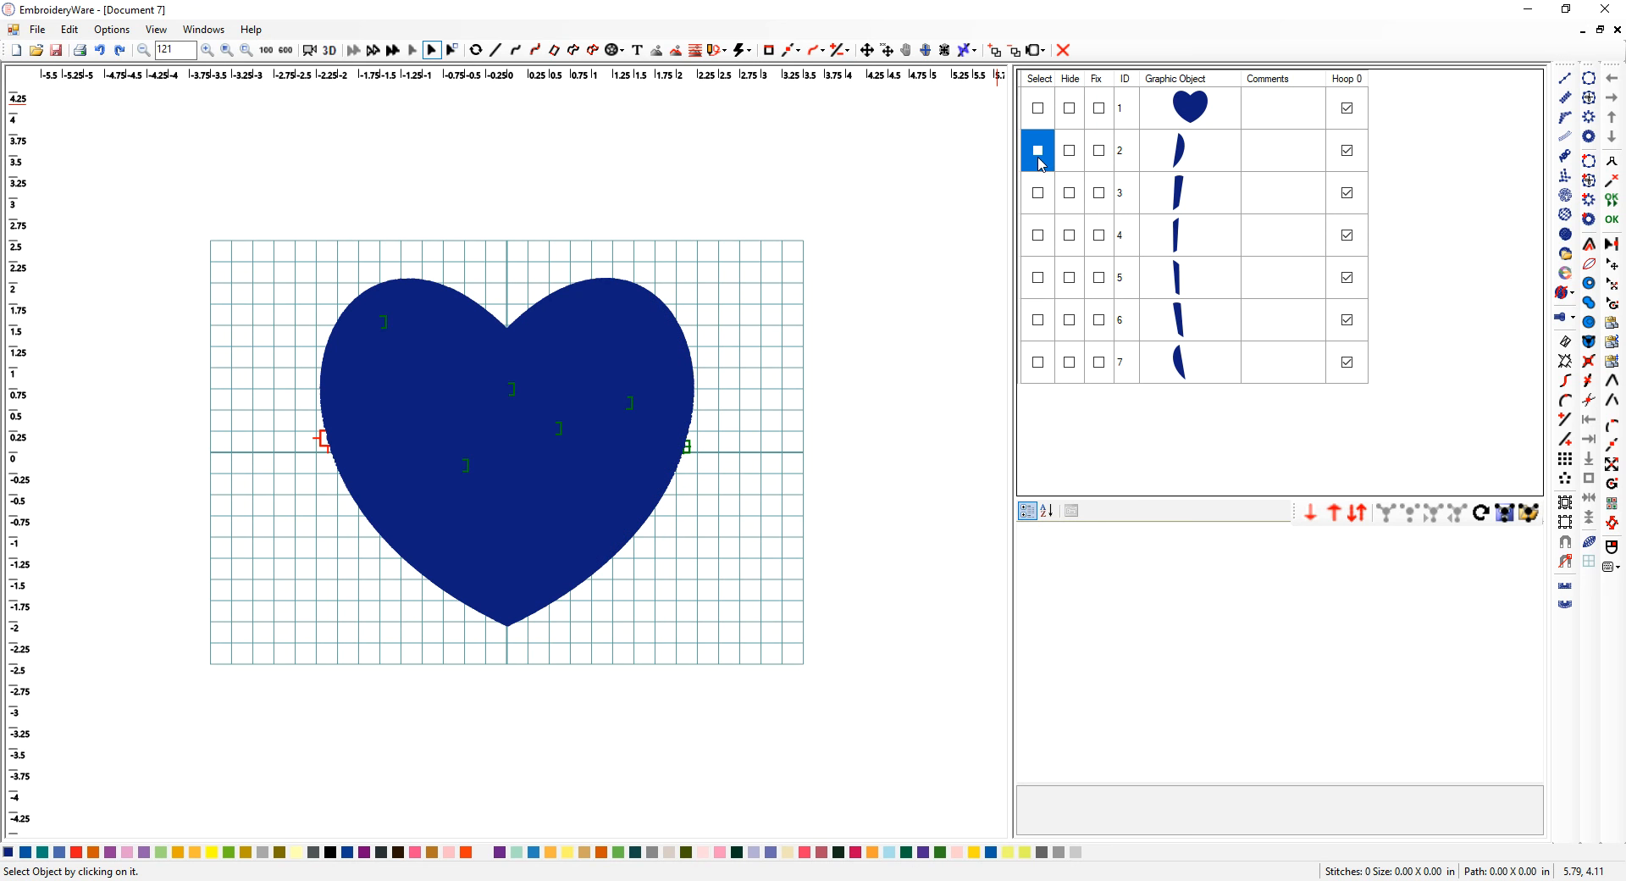
left_click(1040, 172)
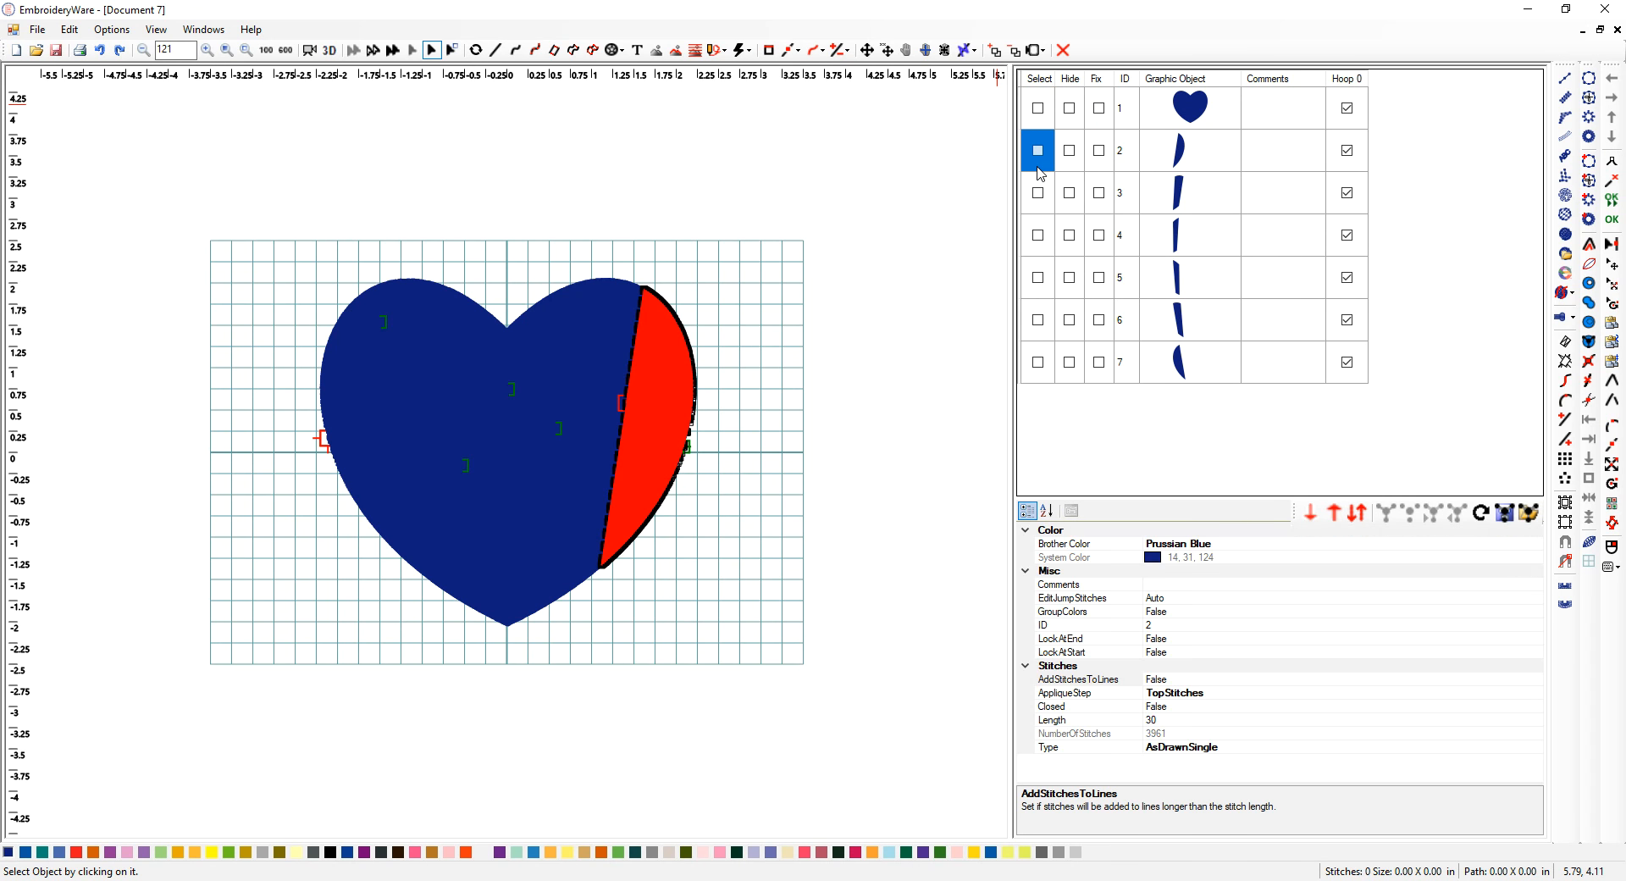
left_click(1069, 116)
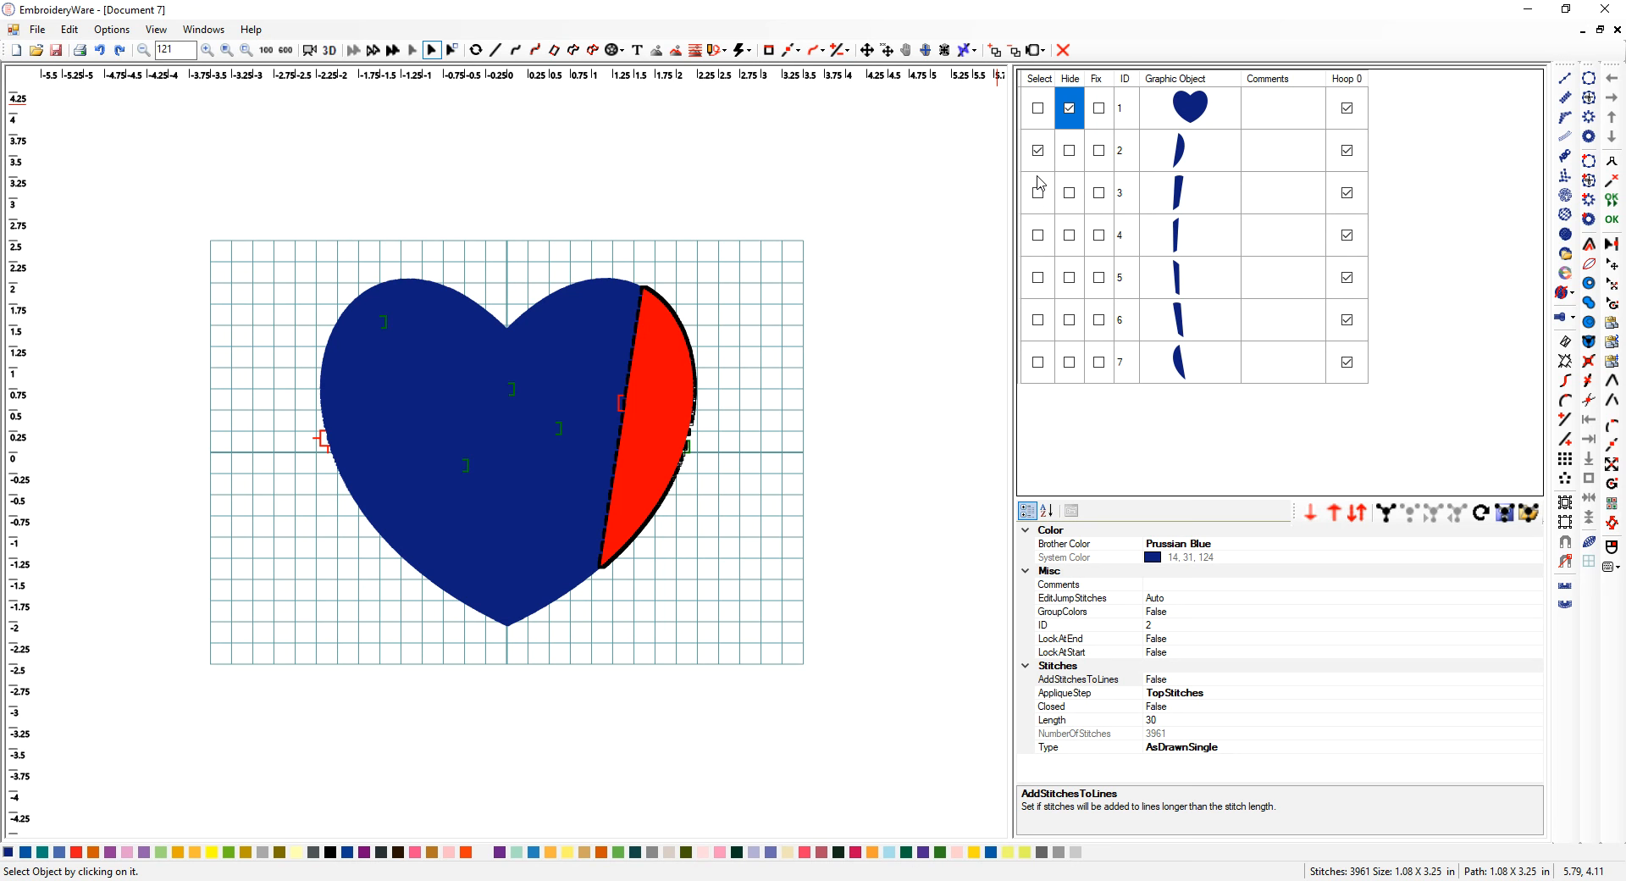
- Colour the heart's right-edge segment Dark Fuschia and deselect it
left_click(1178, 166)
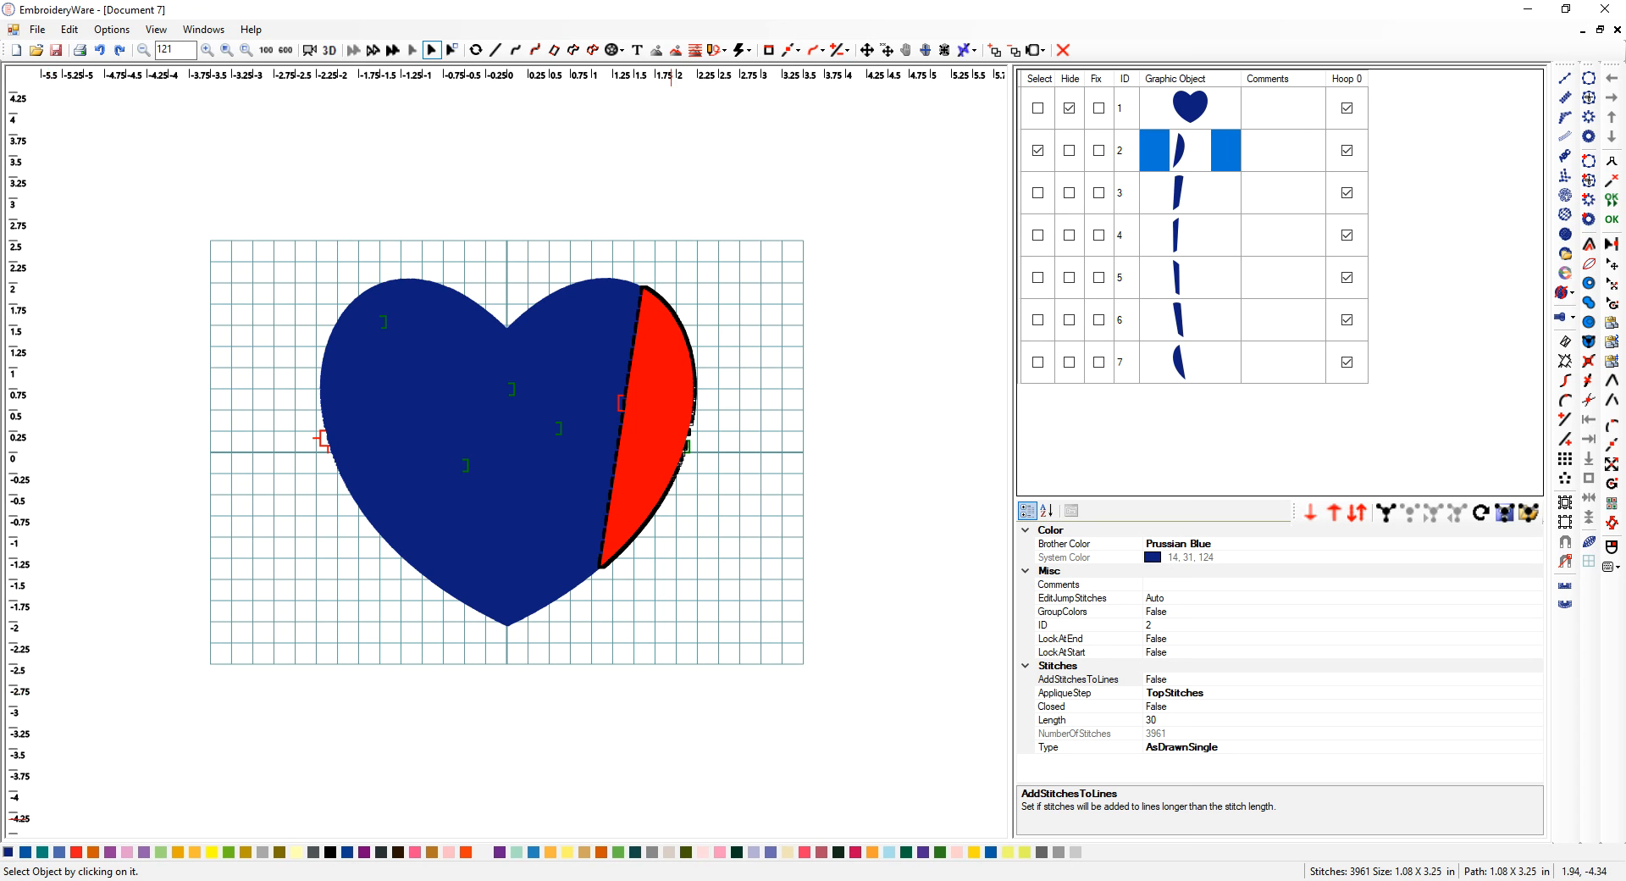
left_click(854, 854)
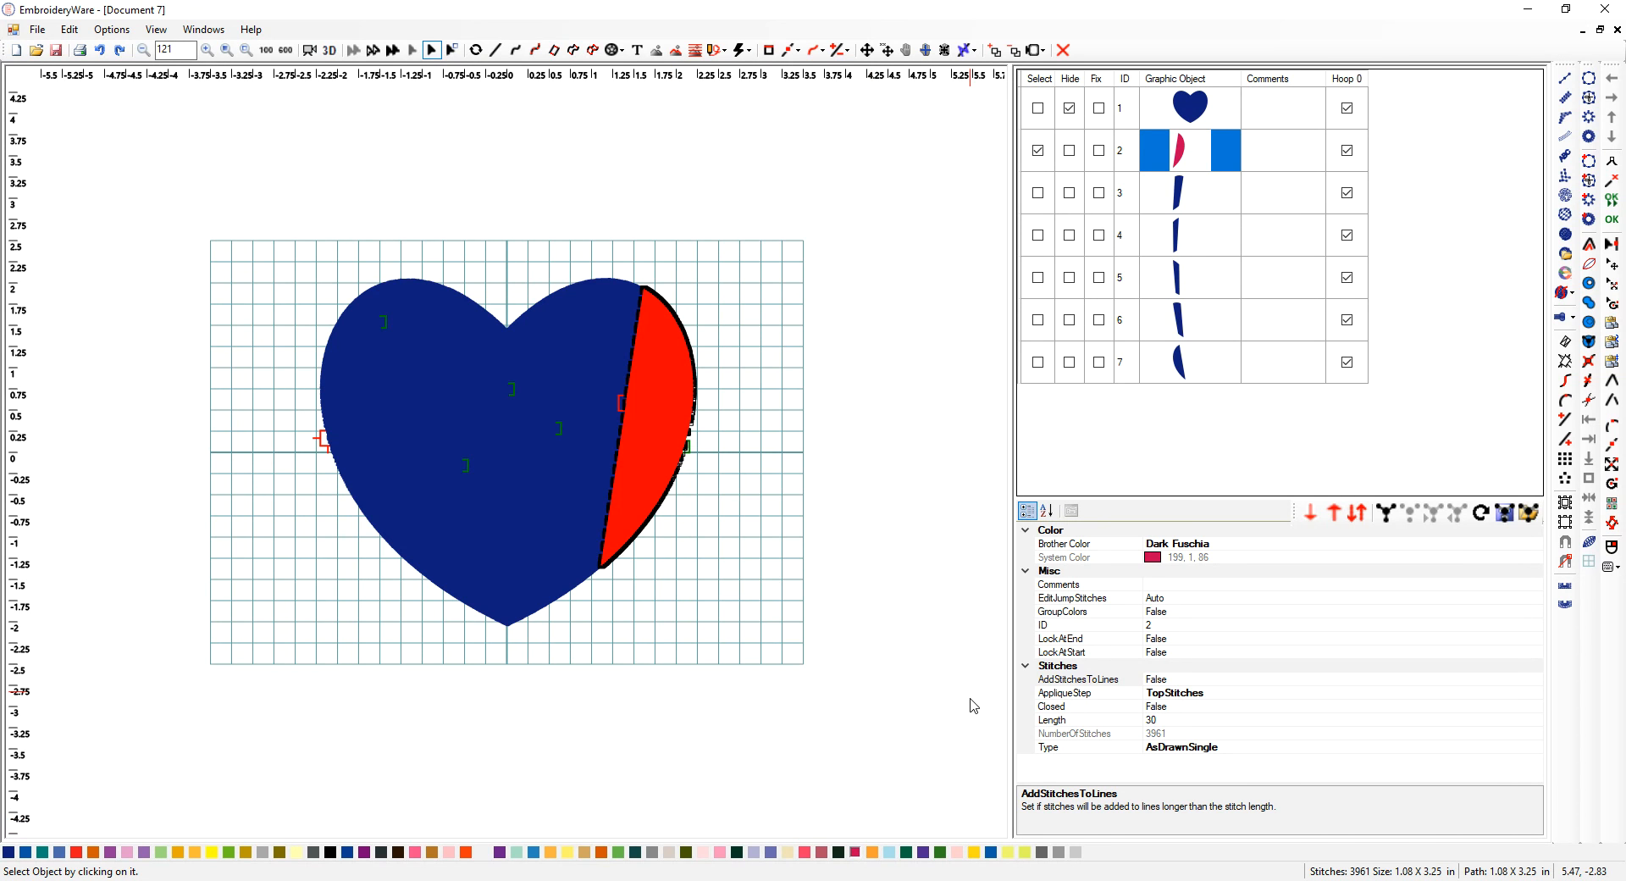
left_click(1039, 155)
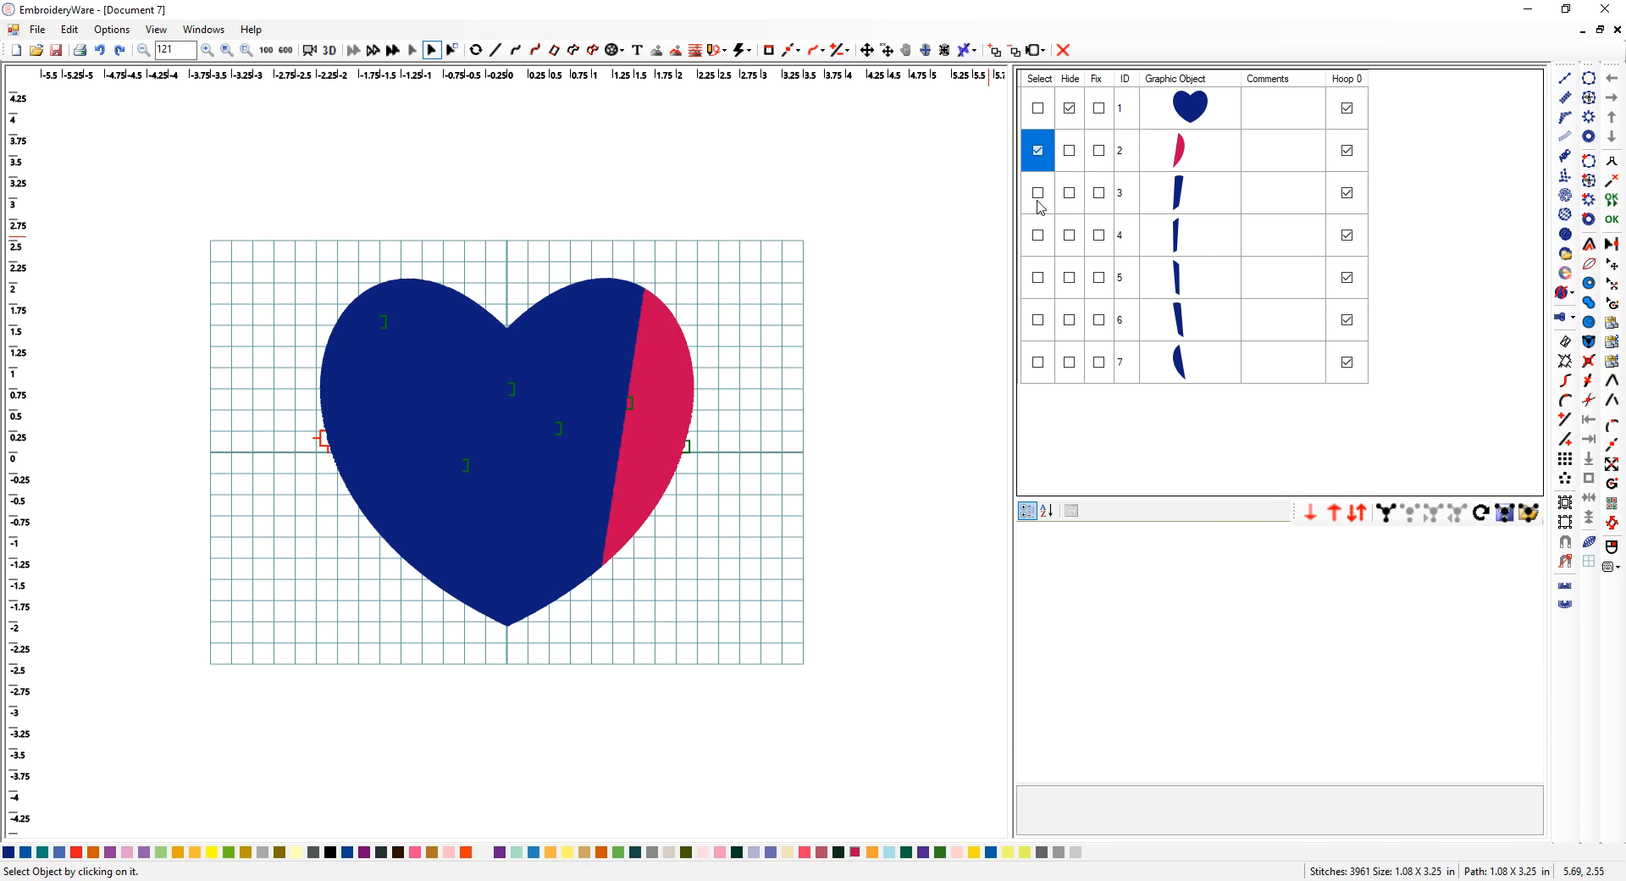
- Select only the heart's right-edge segment again and recolour it Red
left_click(1038, 200)
left_click(1040, 207)
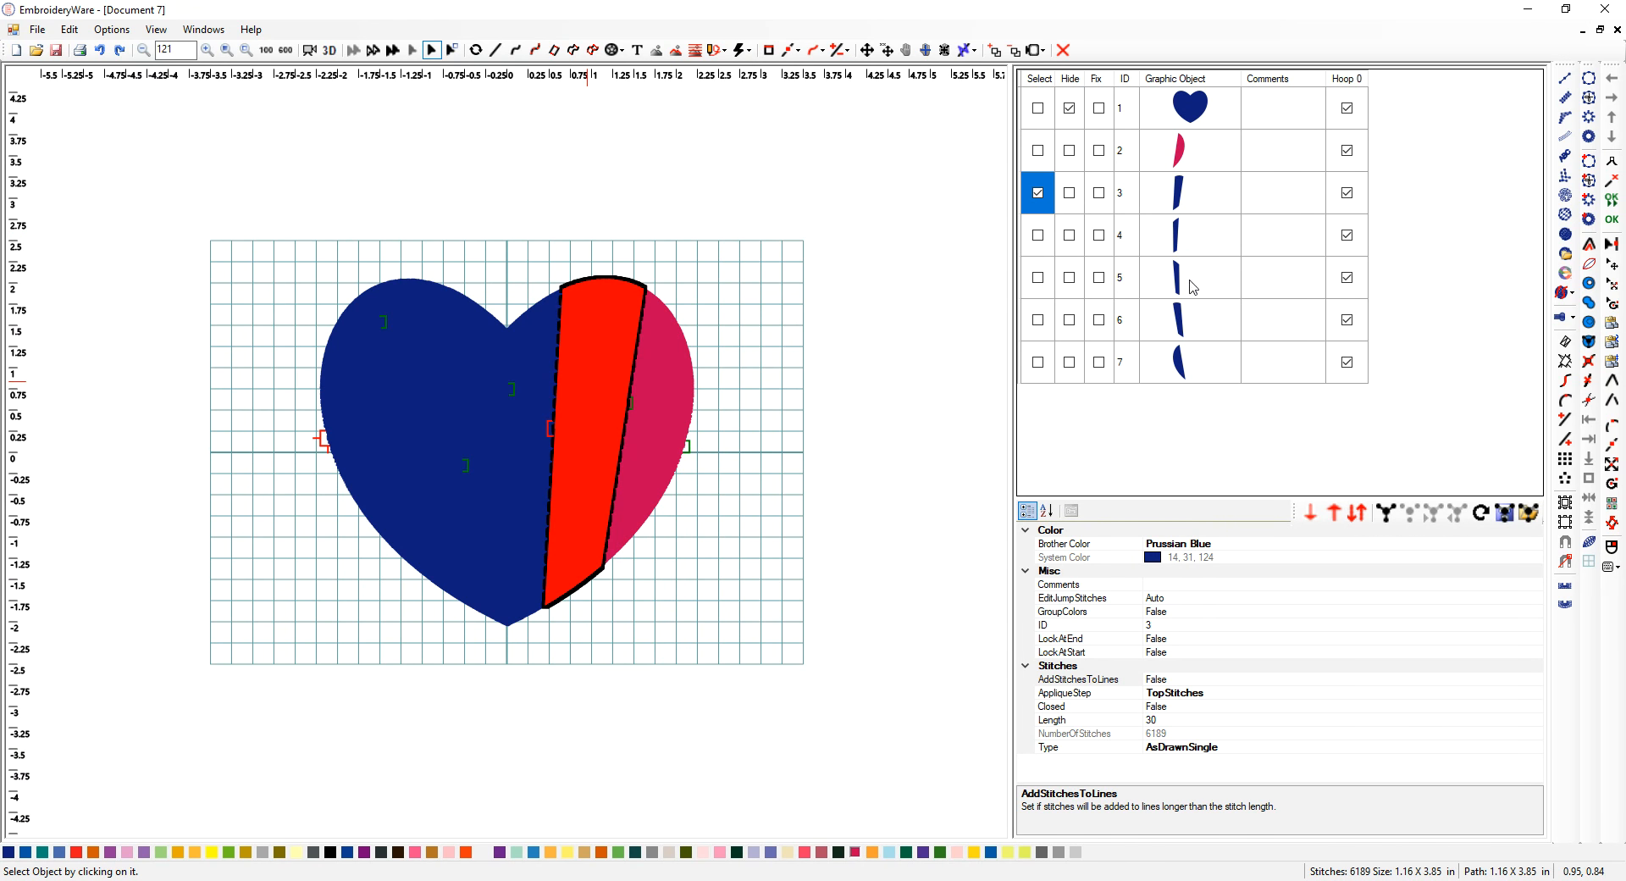
left_click(1036, 153)
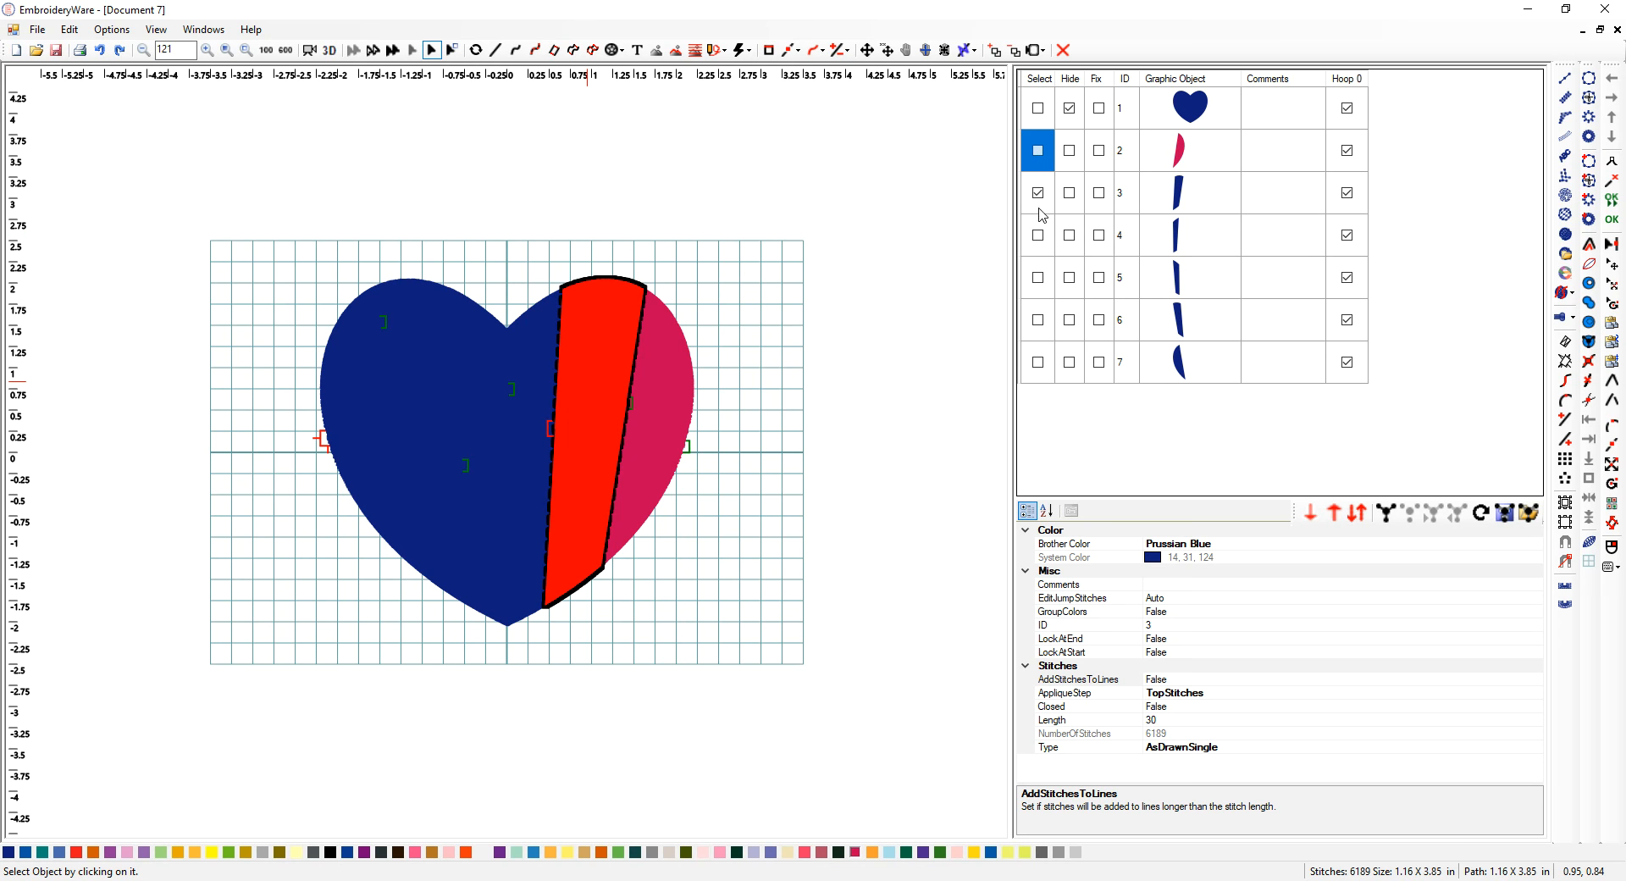
left_click(1037, 208)
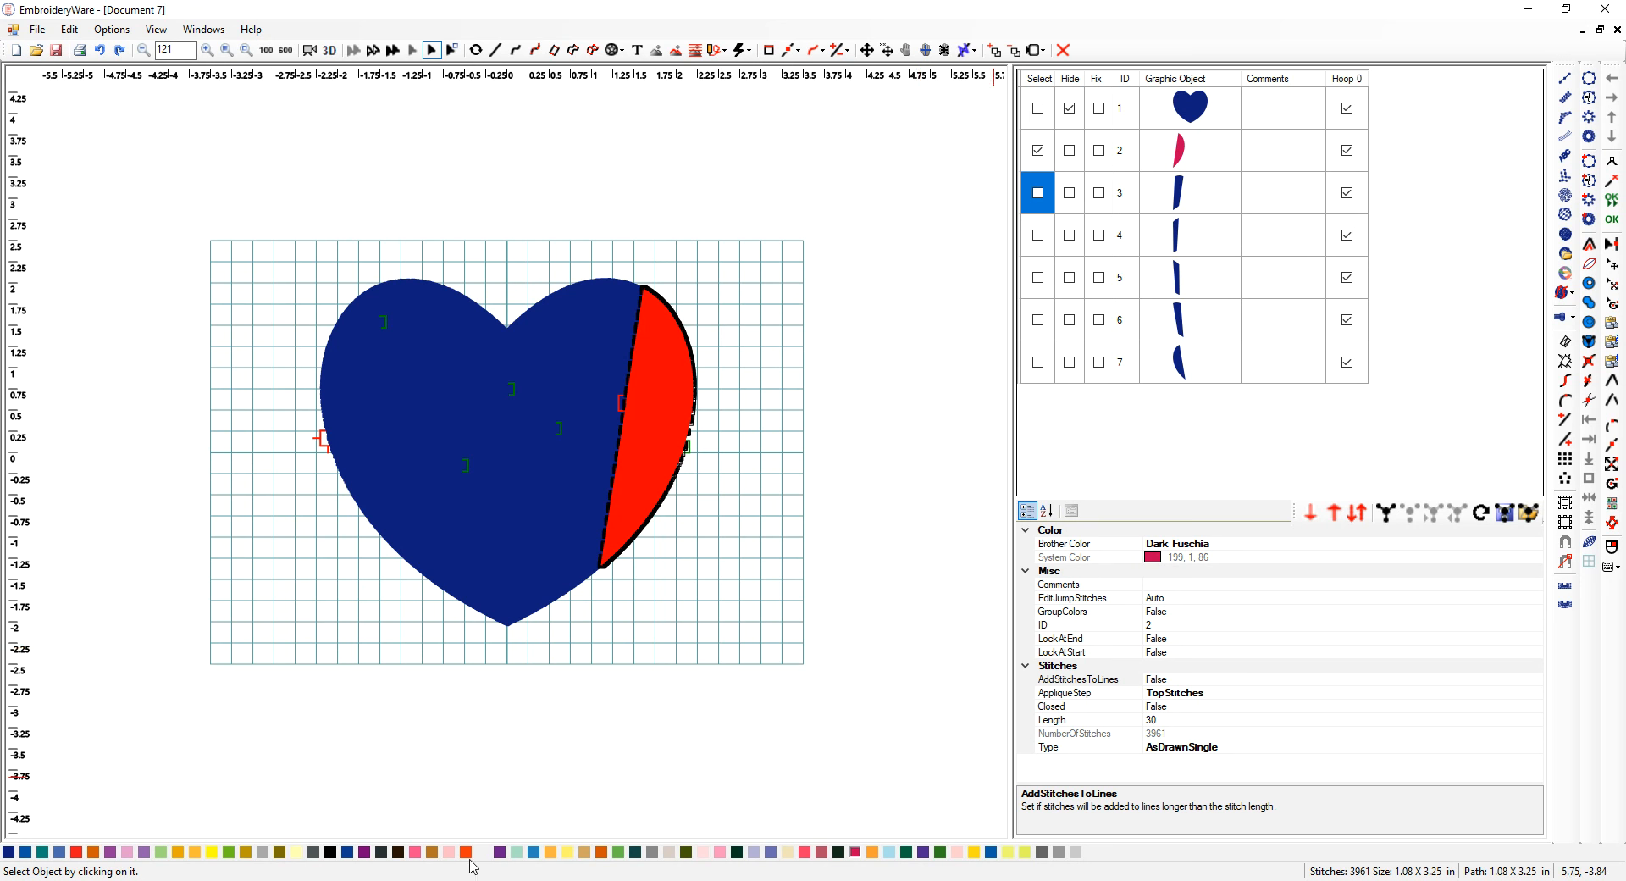
left_click(77, 853)
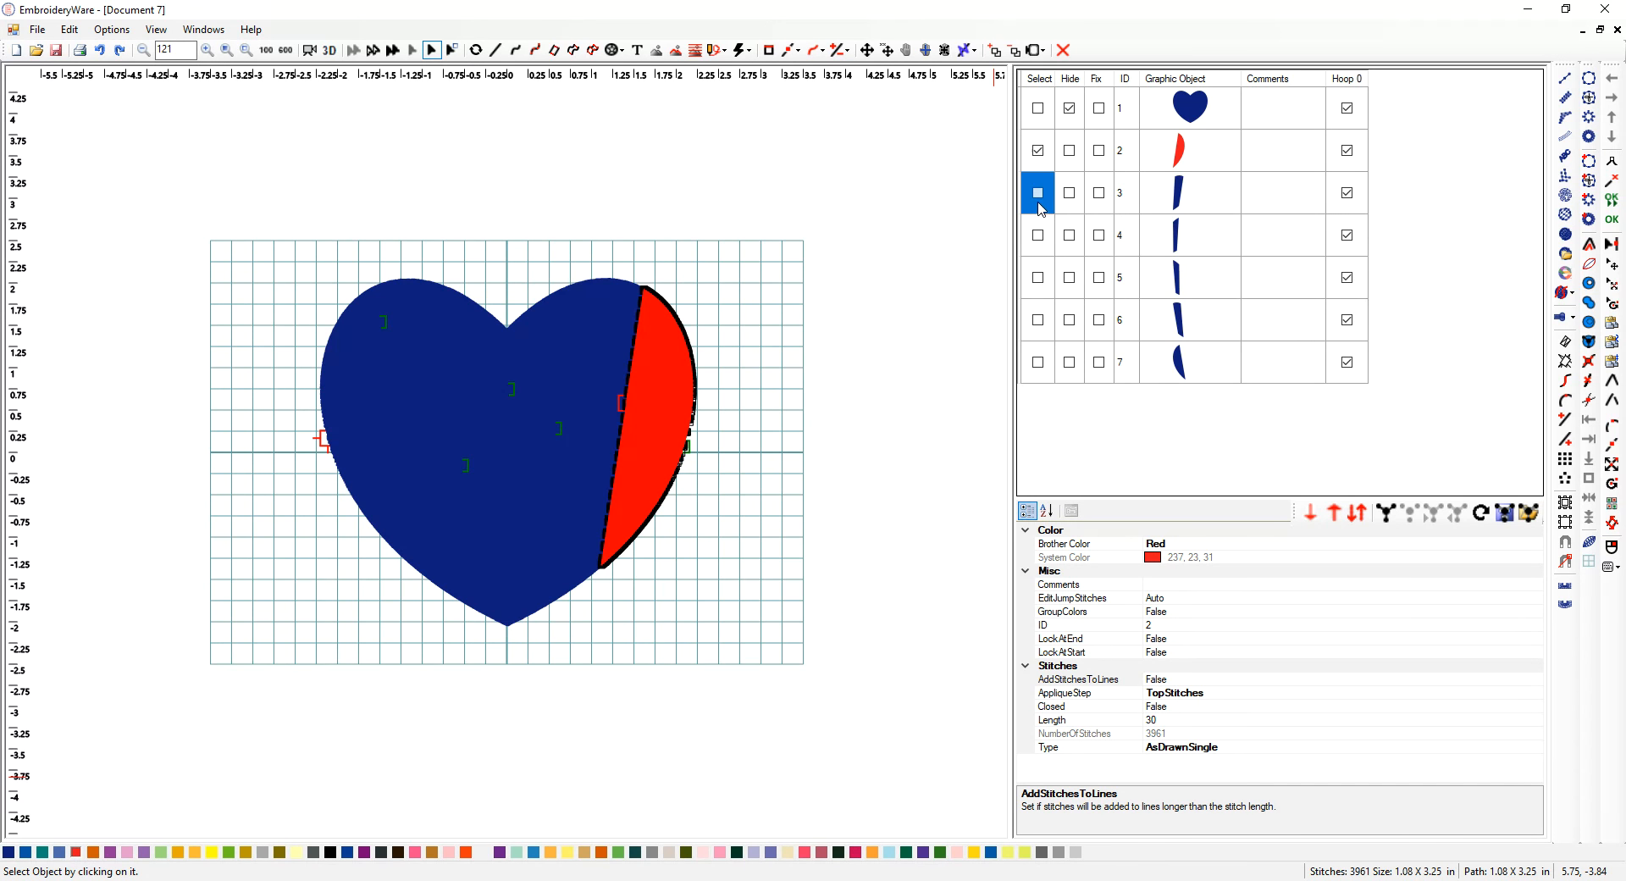
- Select only the second segment from the heart's right edge and colour it yellow
left_click(1040, 205)
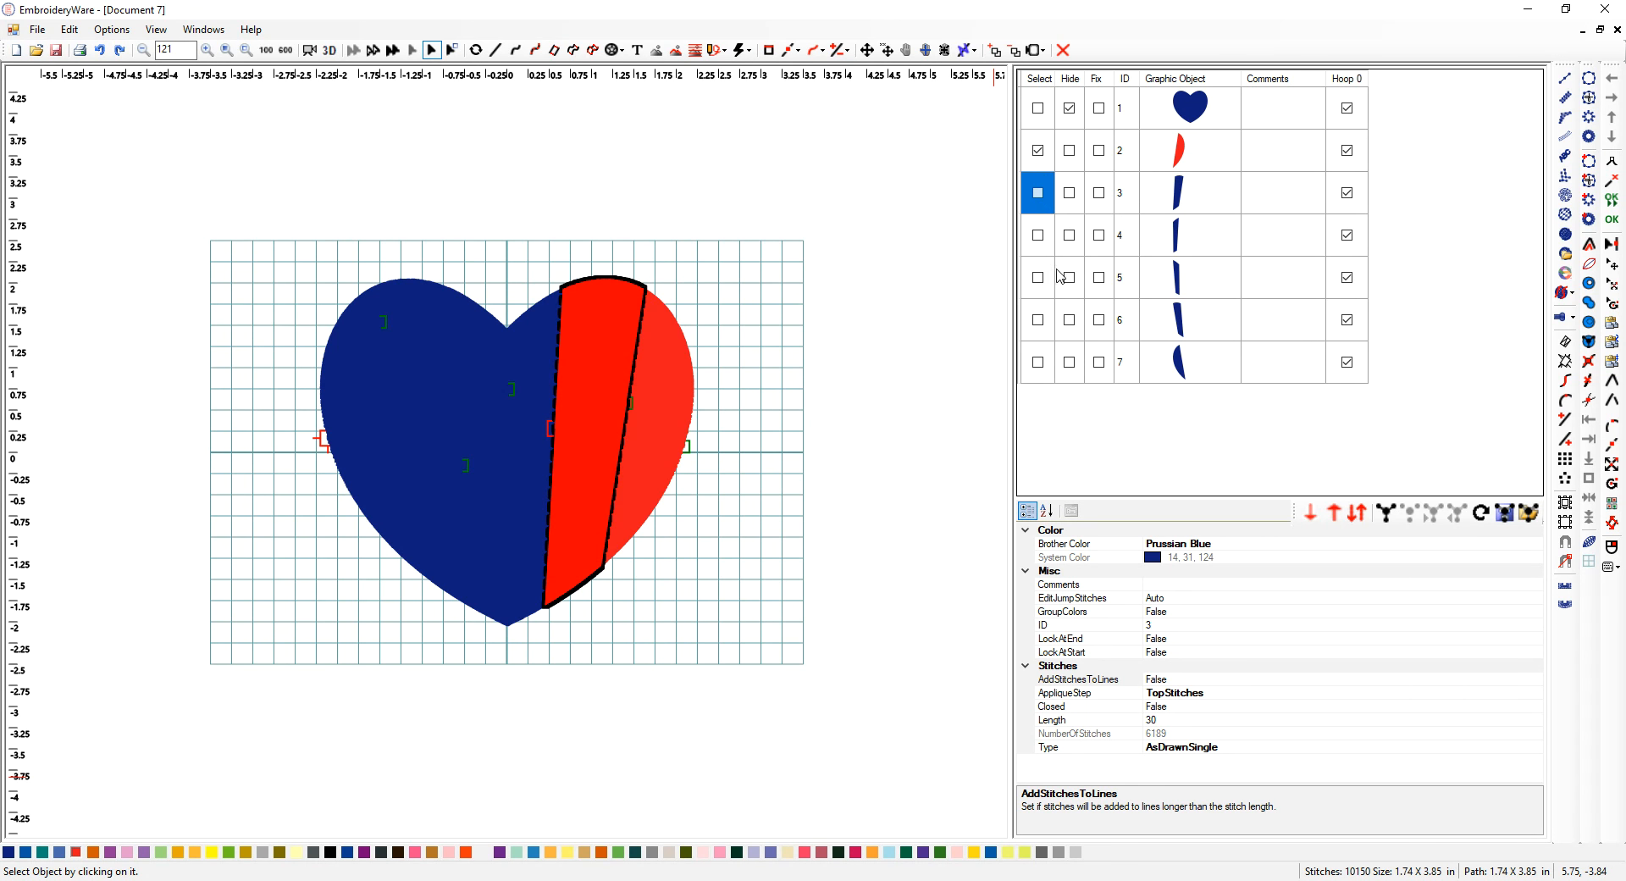
left_click(213, 853)
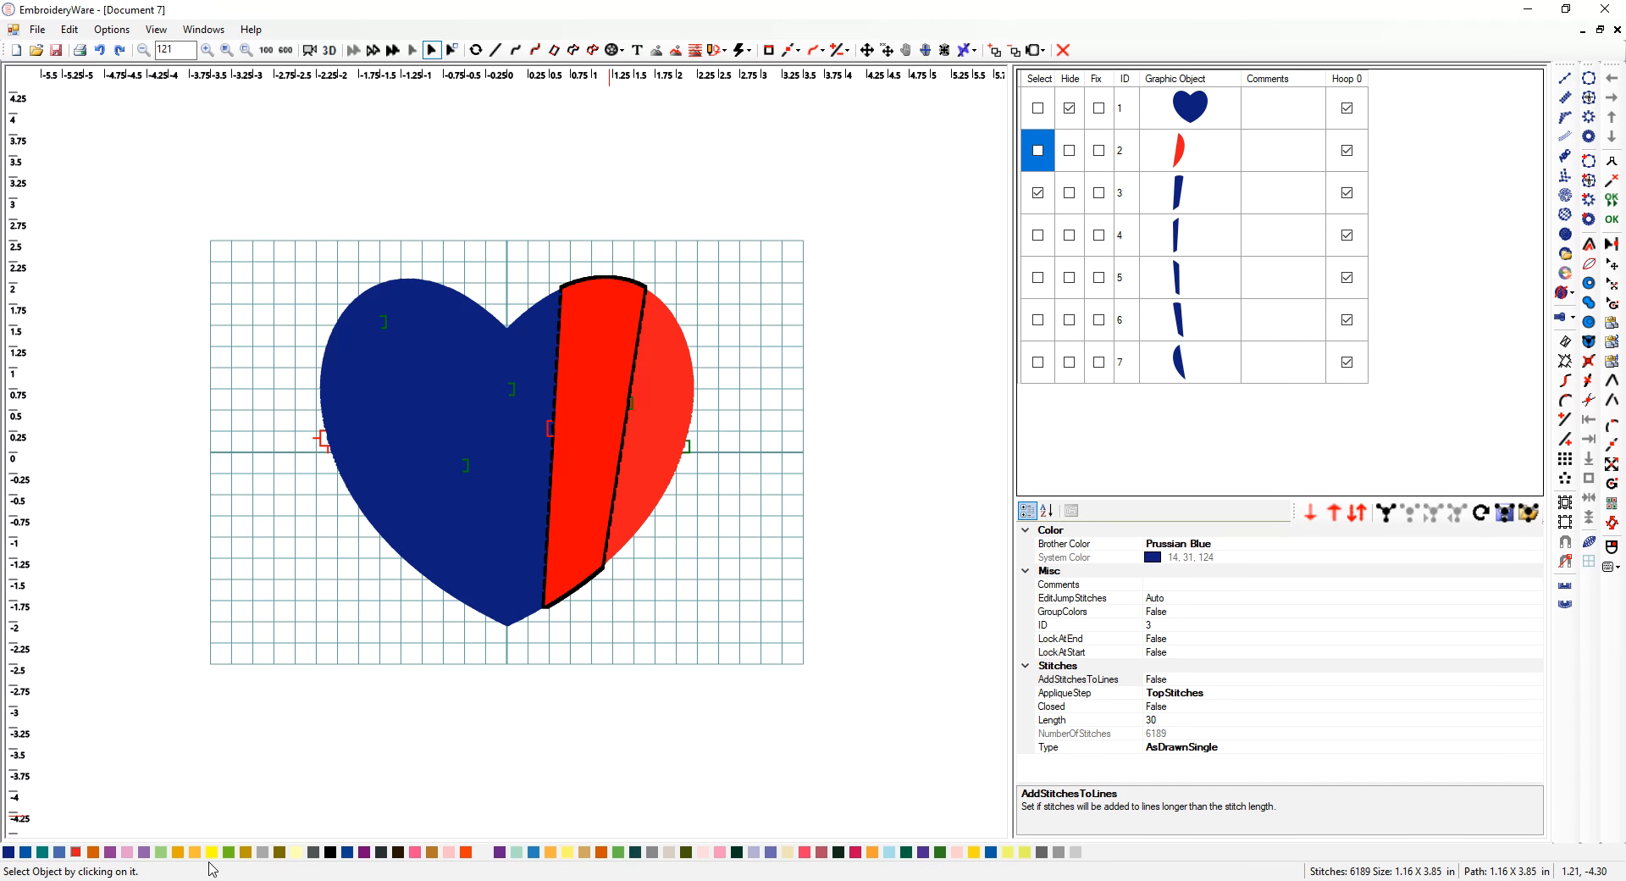
left_click(1041, 202)
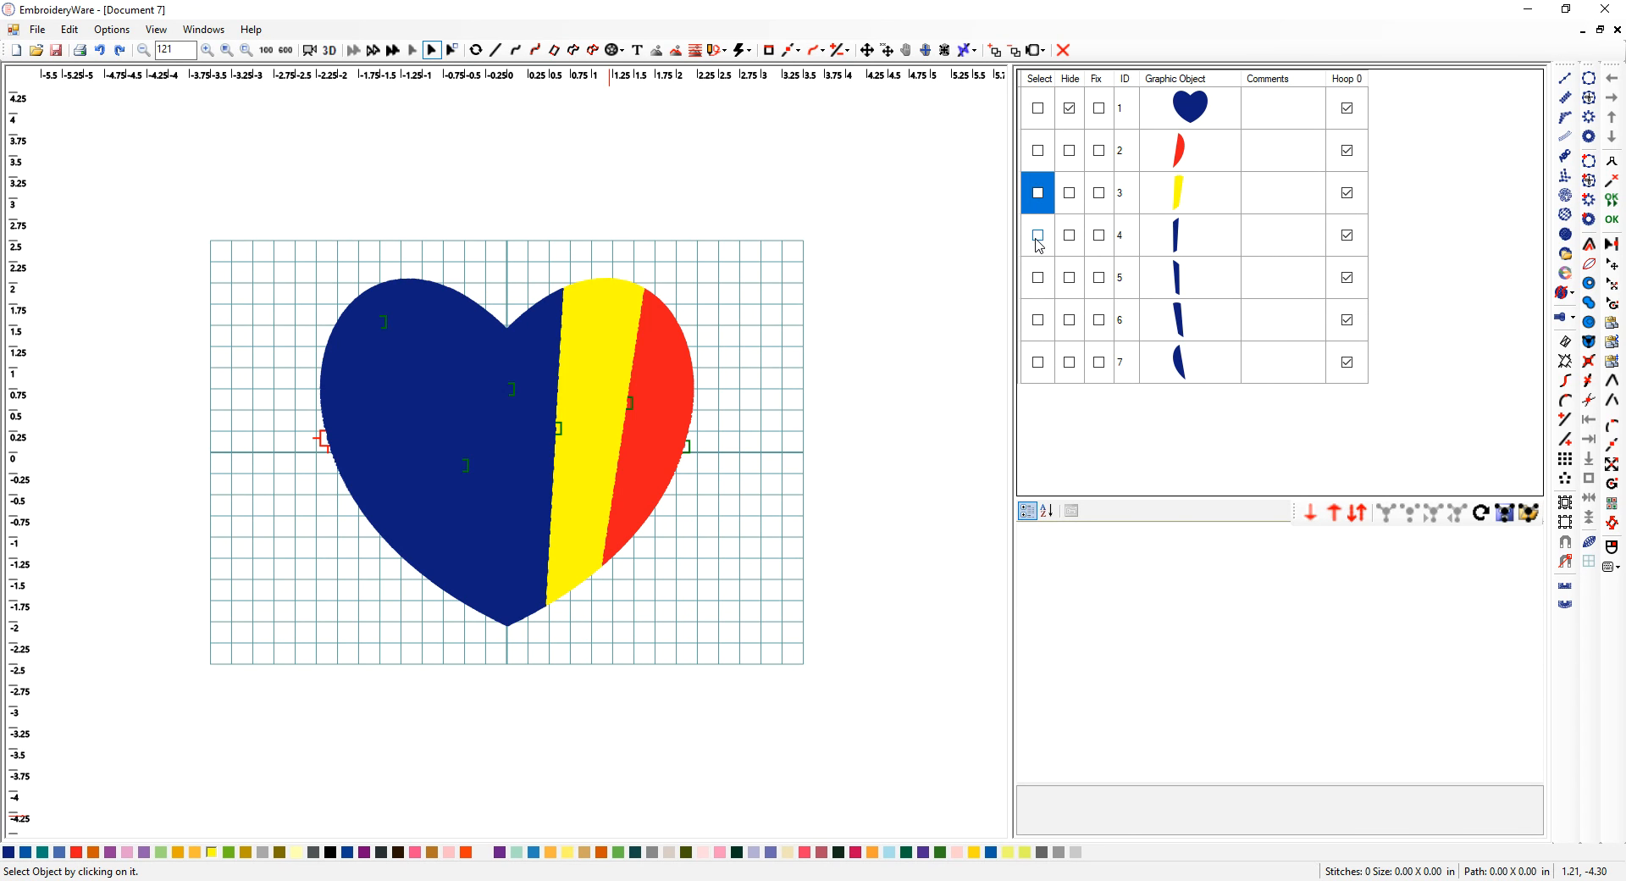
- Colour the segment just right of the heart's centre orange and the one just left of it green
left_click(1038, 237)
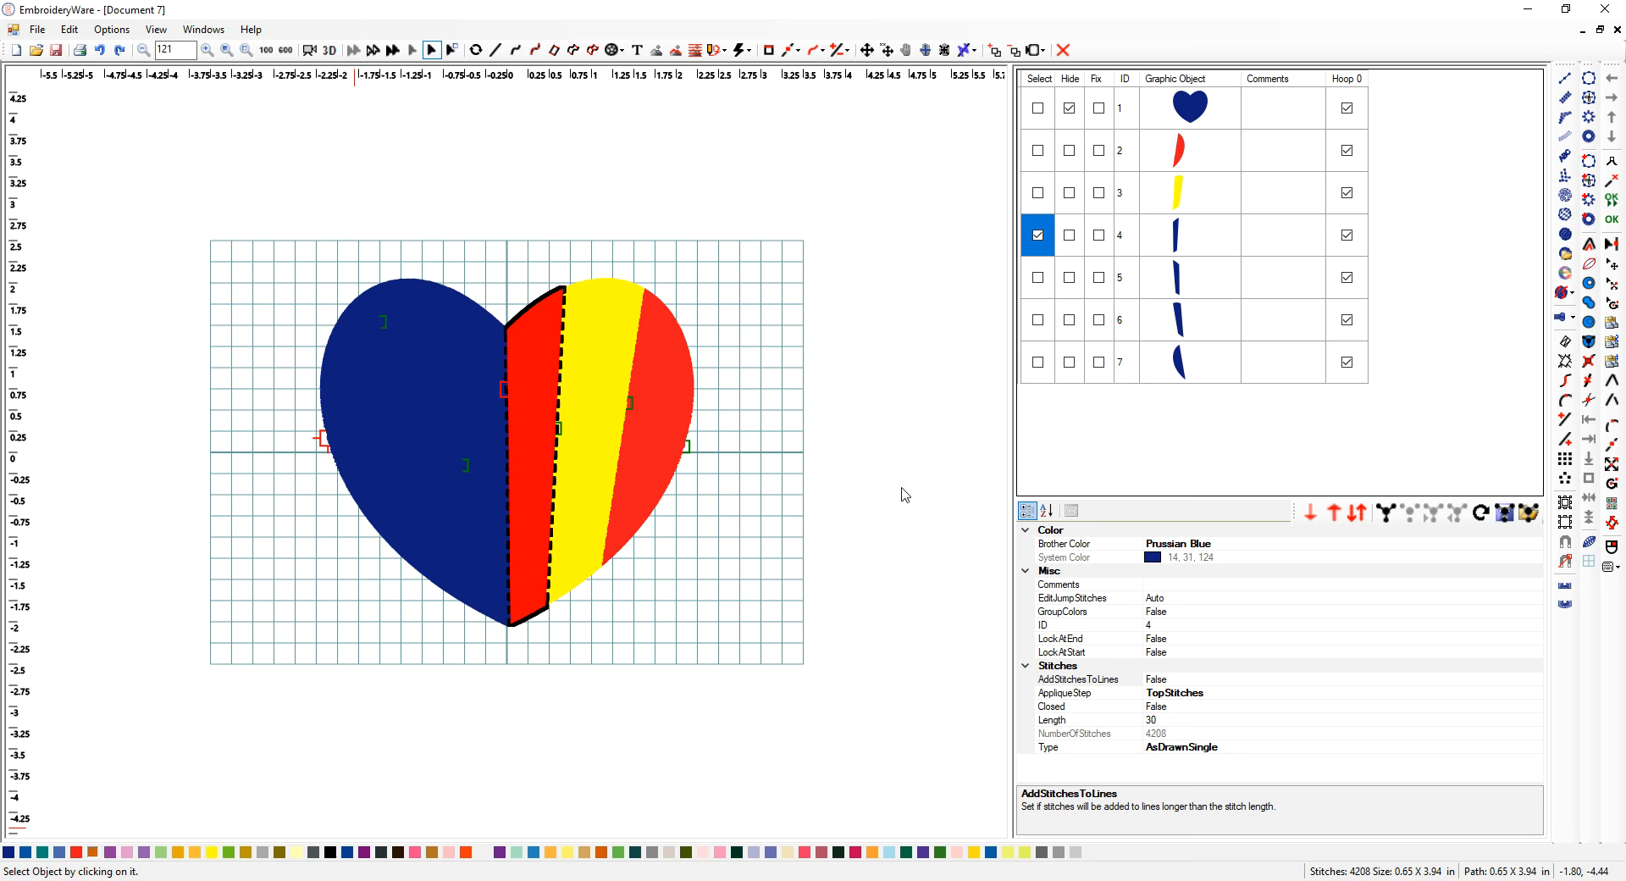
left_click(1038, 279)
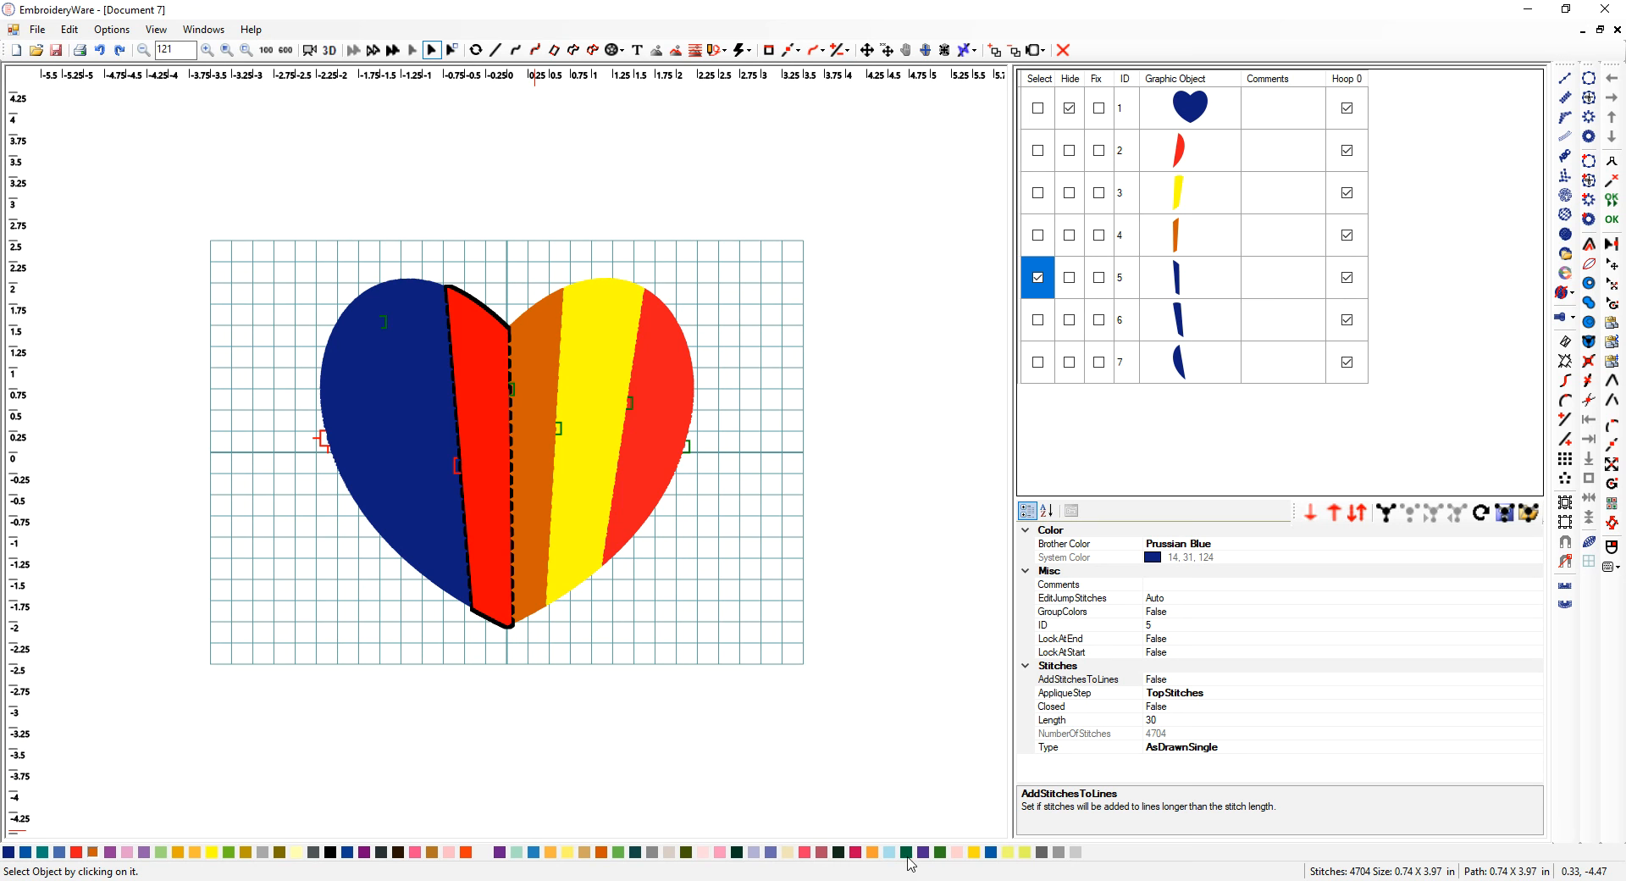
left_click(940, 853)
- Colour the segment left of the green one Electric Blue and the heart's left-edge segment Violet
left_click(1037, 329)
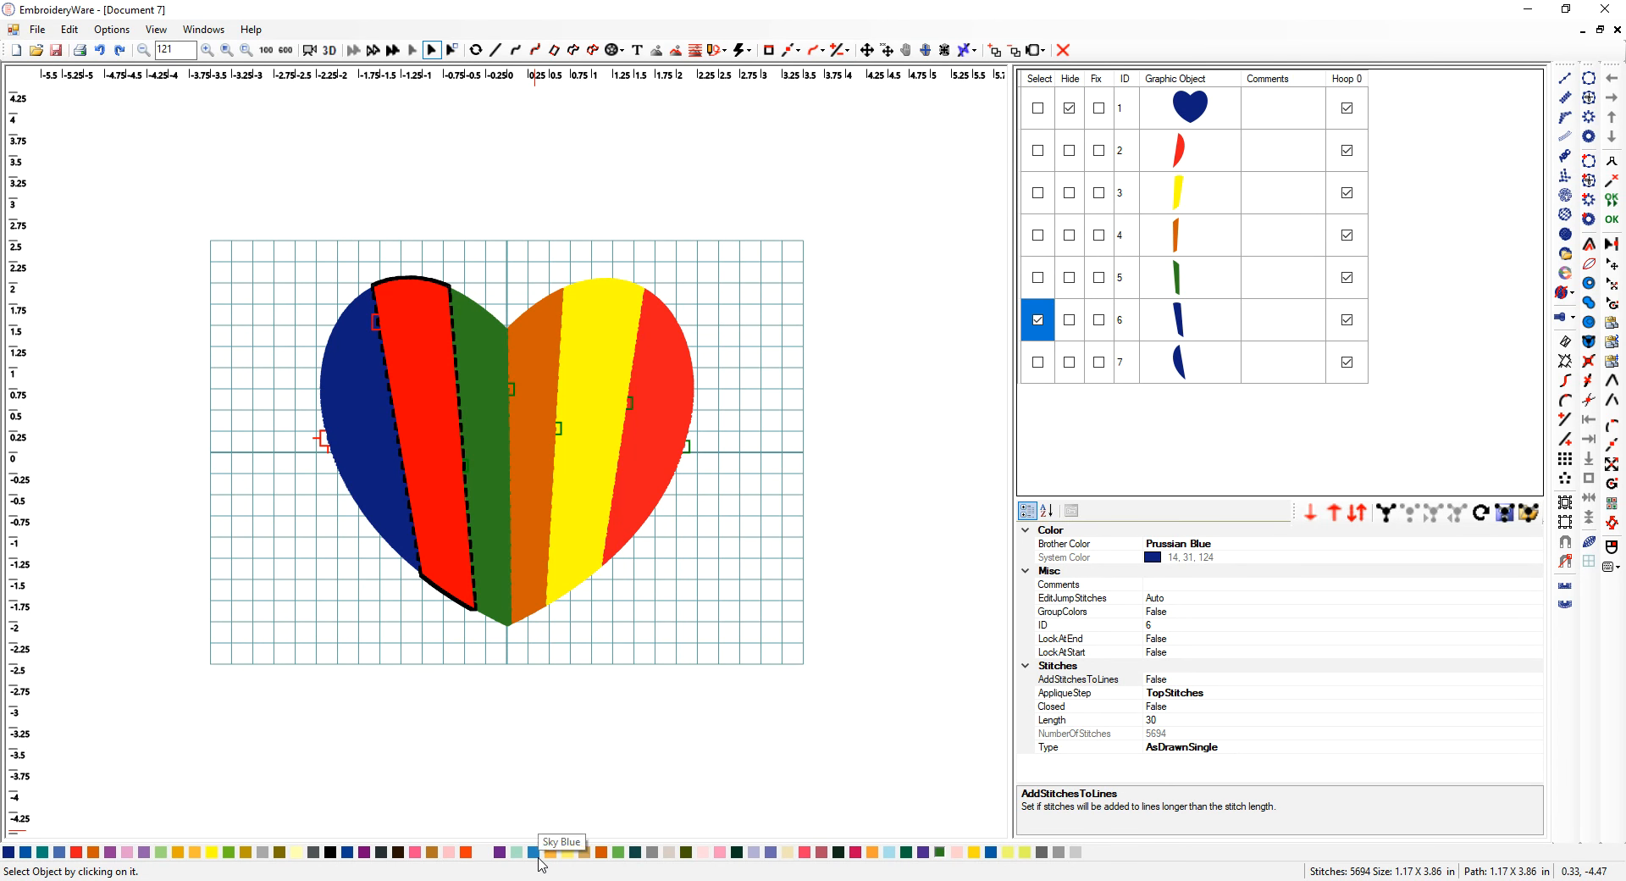
left_click(990, 857)
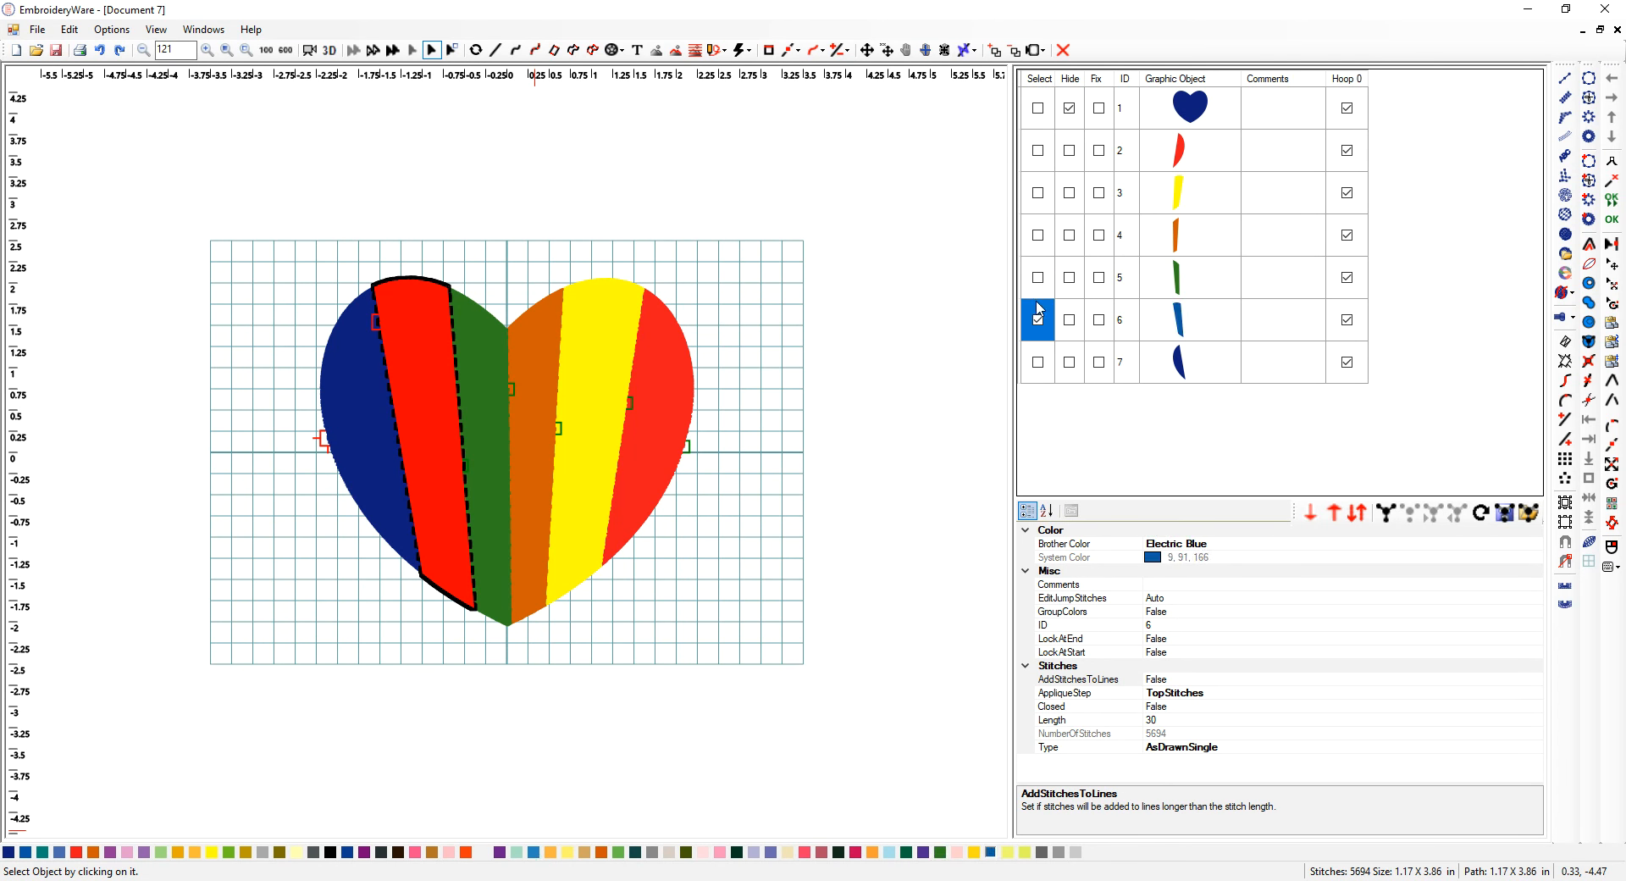
left_click(1039, 369)
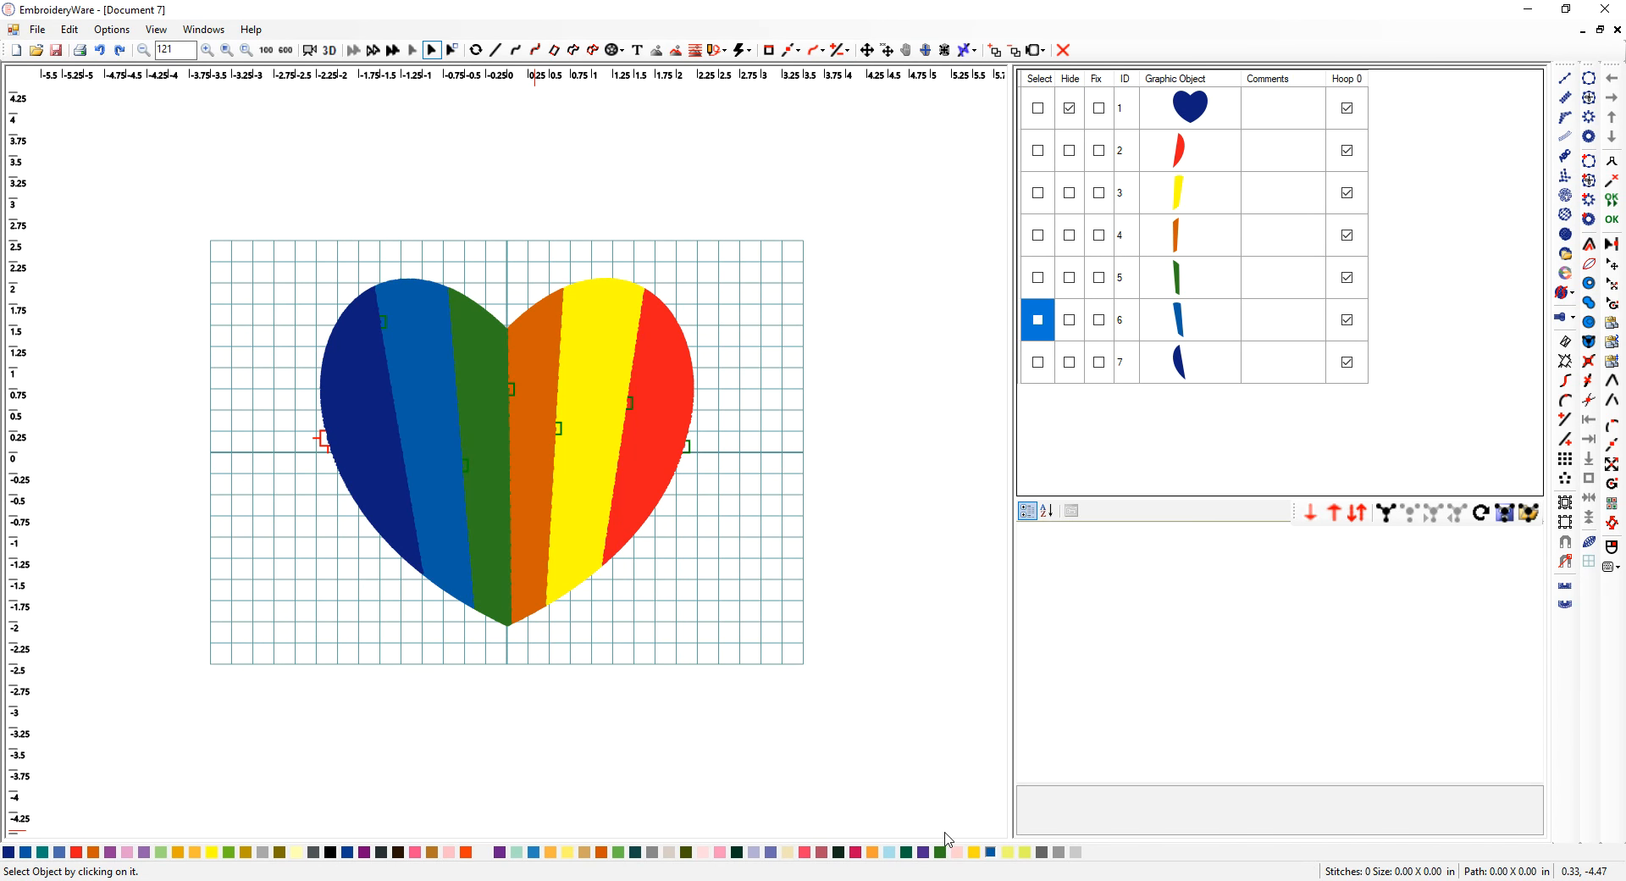
left_click(500, 855)
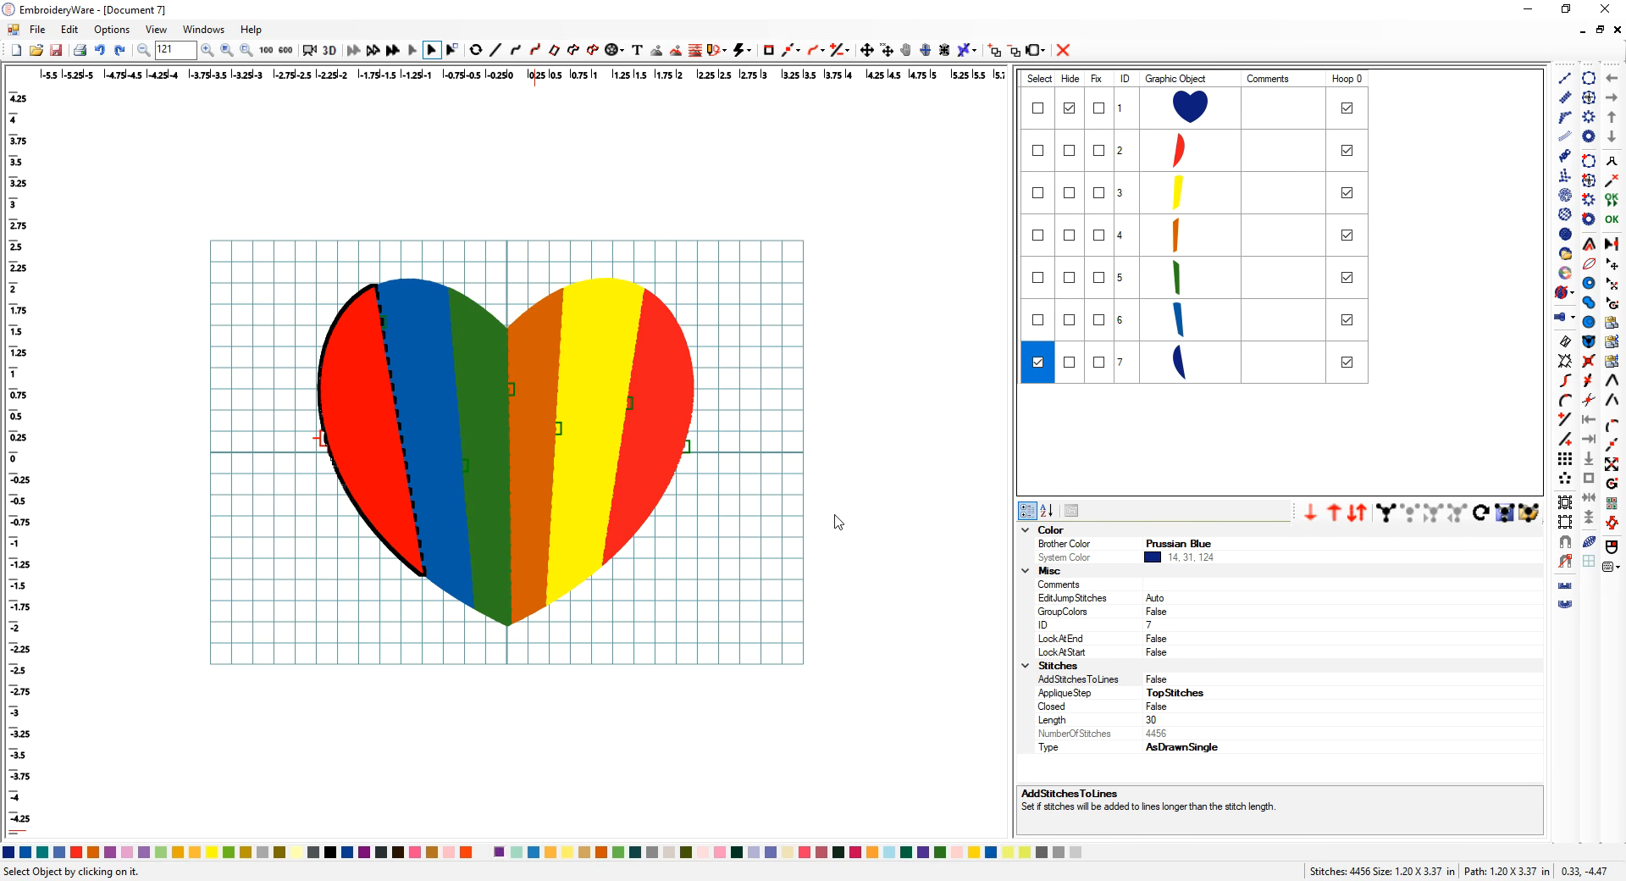
left_click(876, 605)
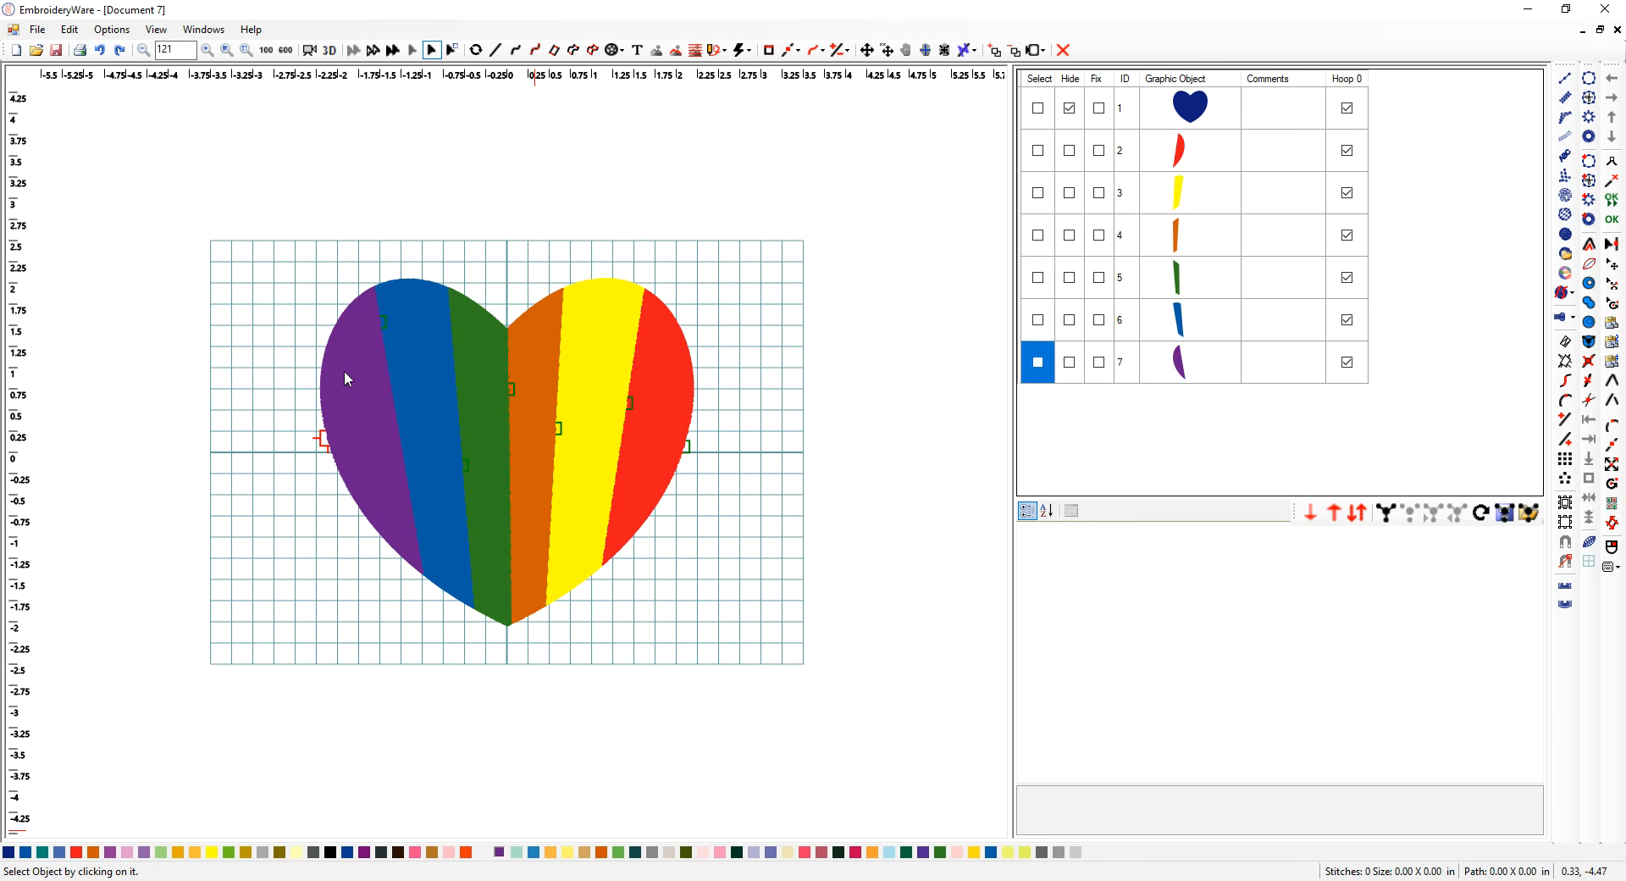
- Examine the multicoloured heart's stitch pattern in the 3D rendering, at the original size and enlarged
left_click(330, 50)
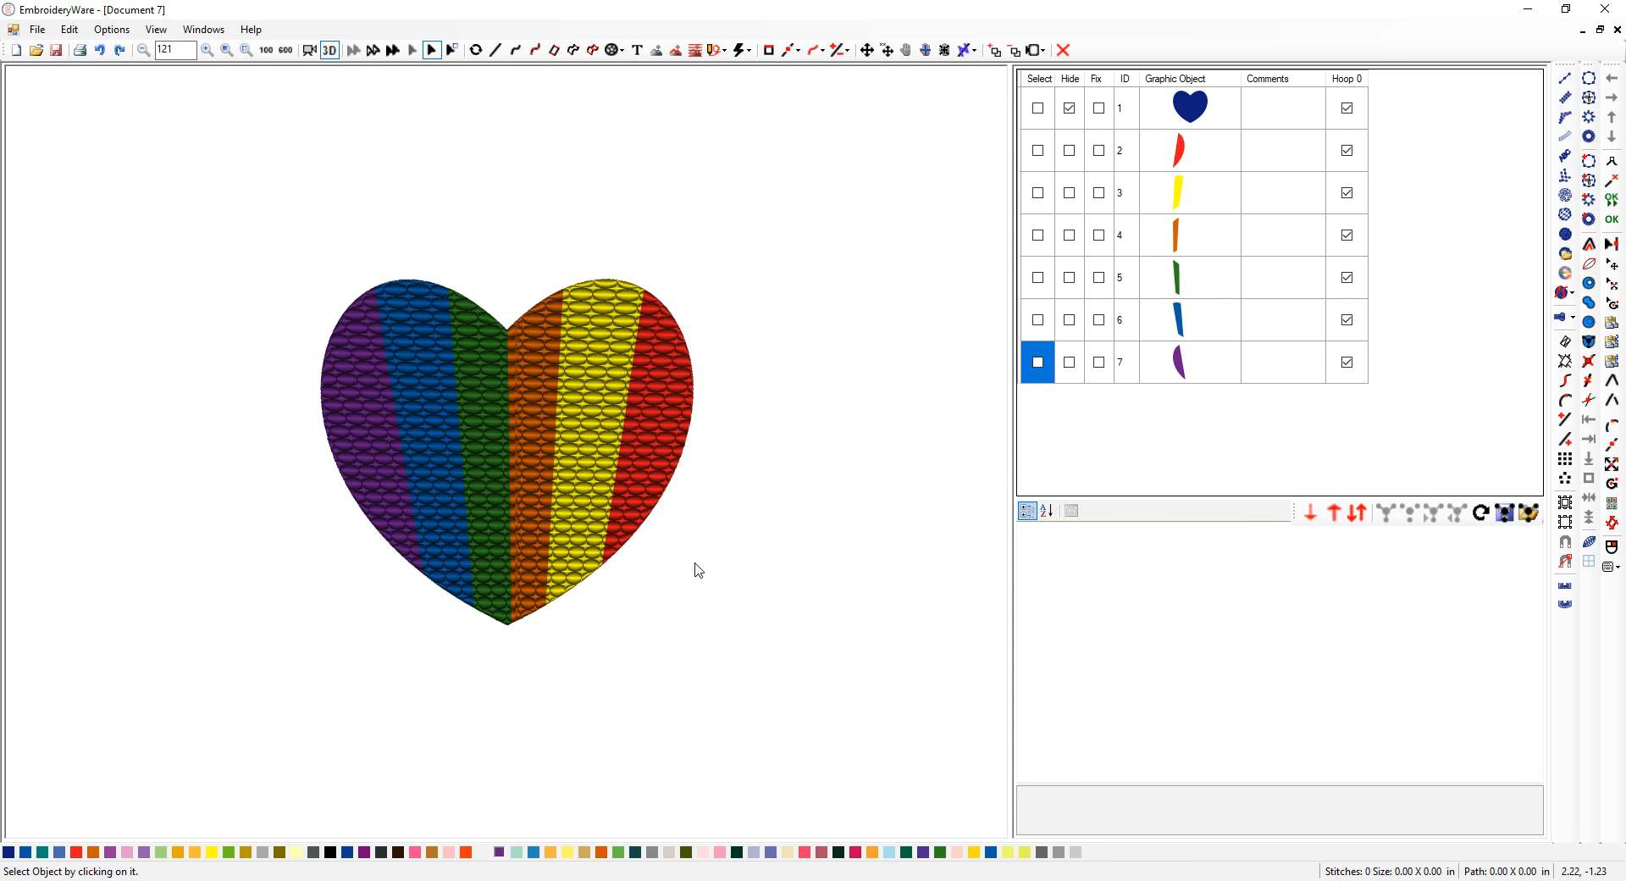
scroll(512, 500, "up", 2)
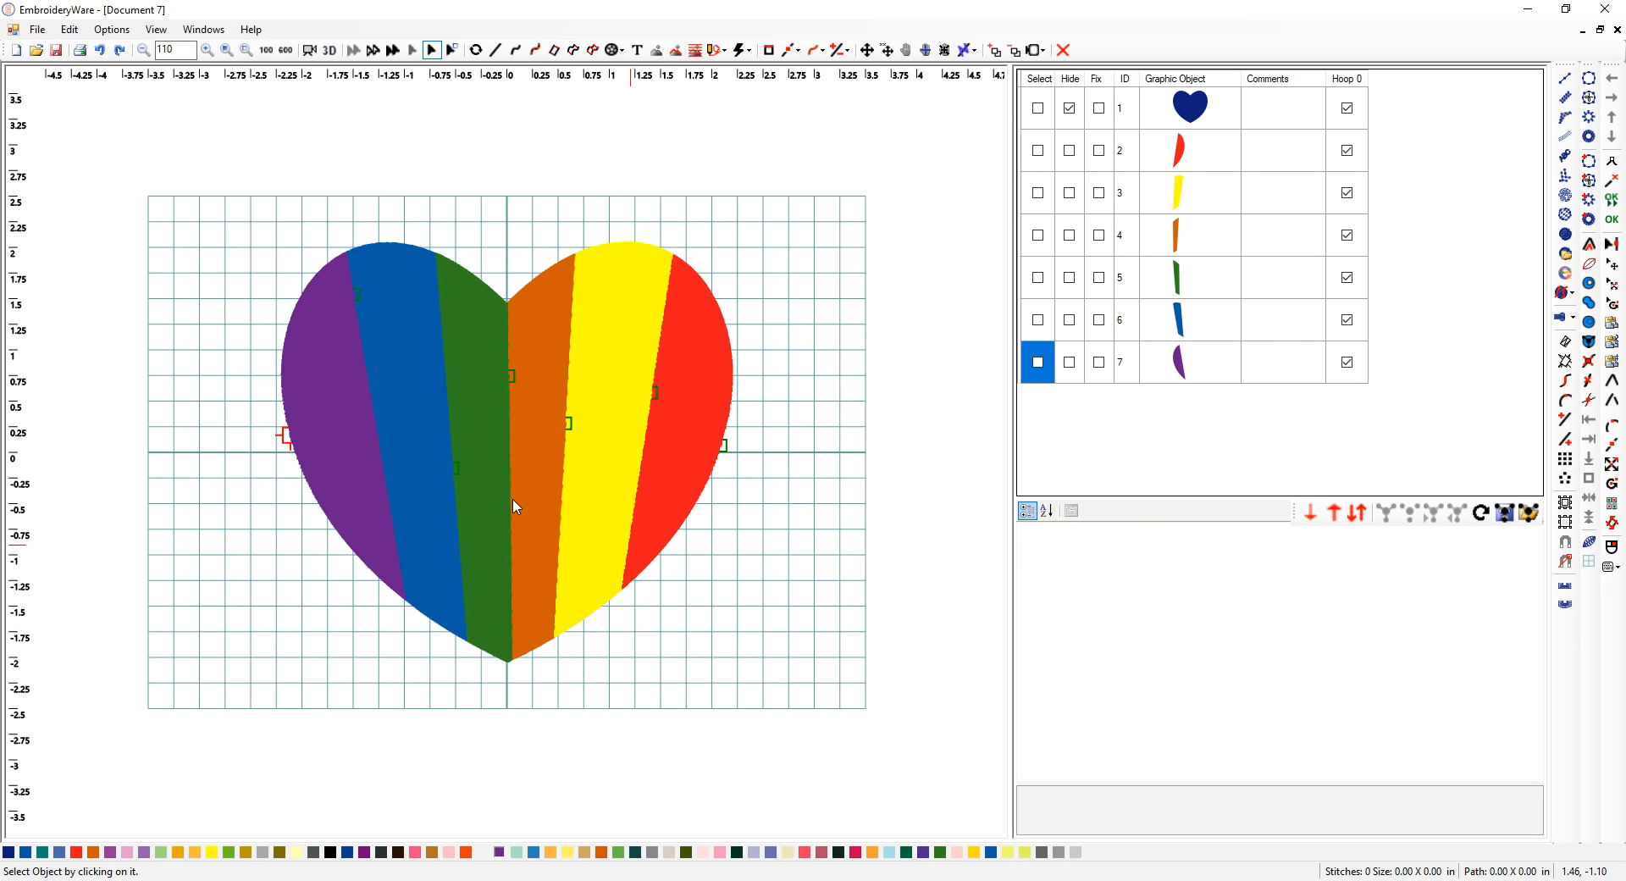
scroll(468, 344, "up", 4)
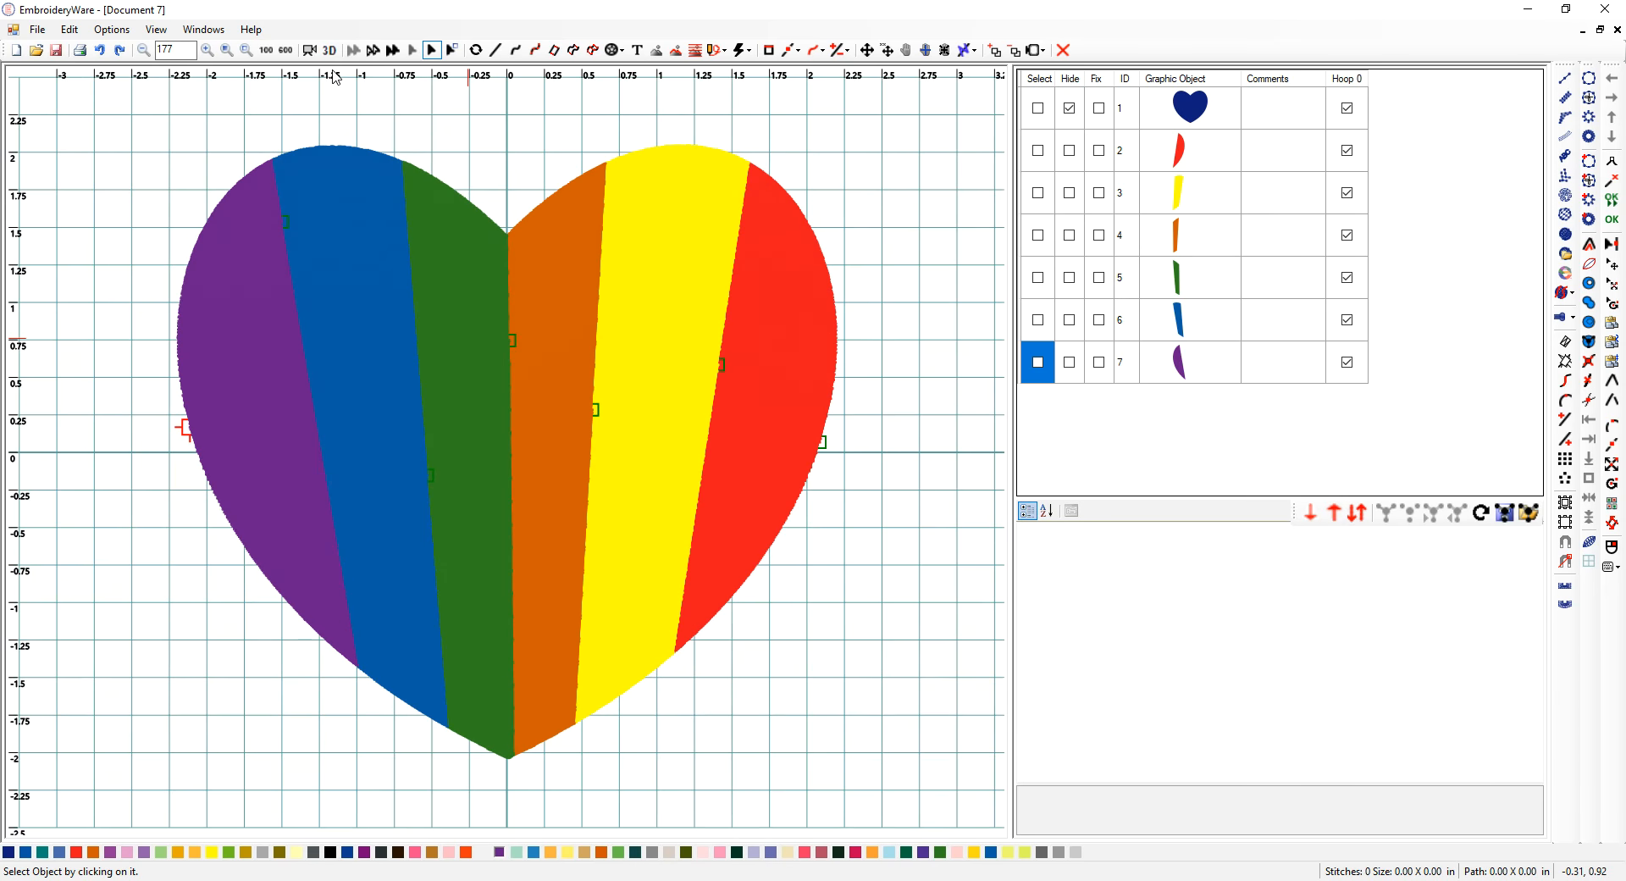
left_click(330, 50)
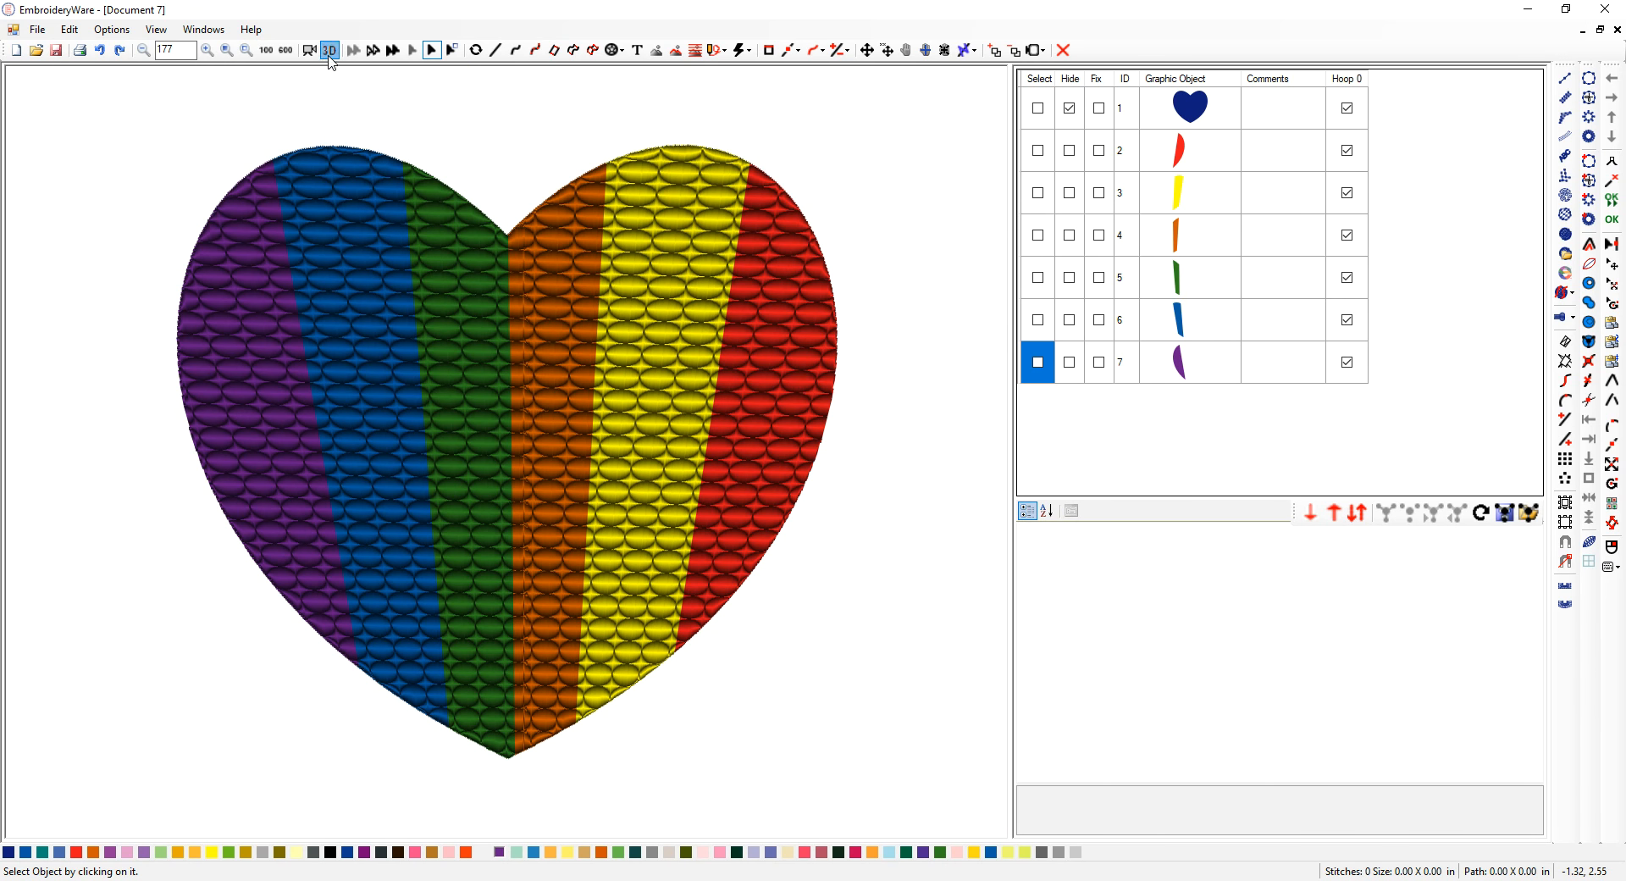
left_click(330, 50)
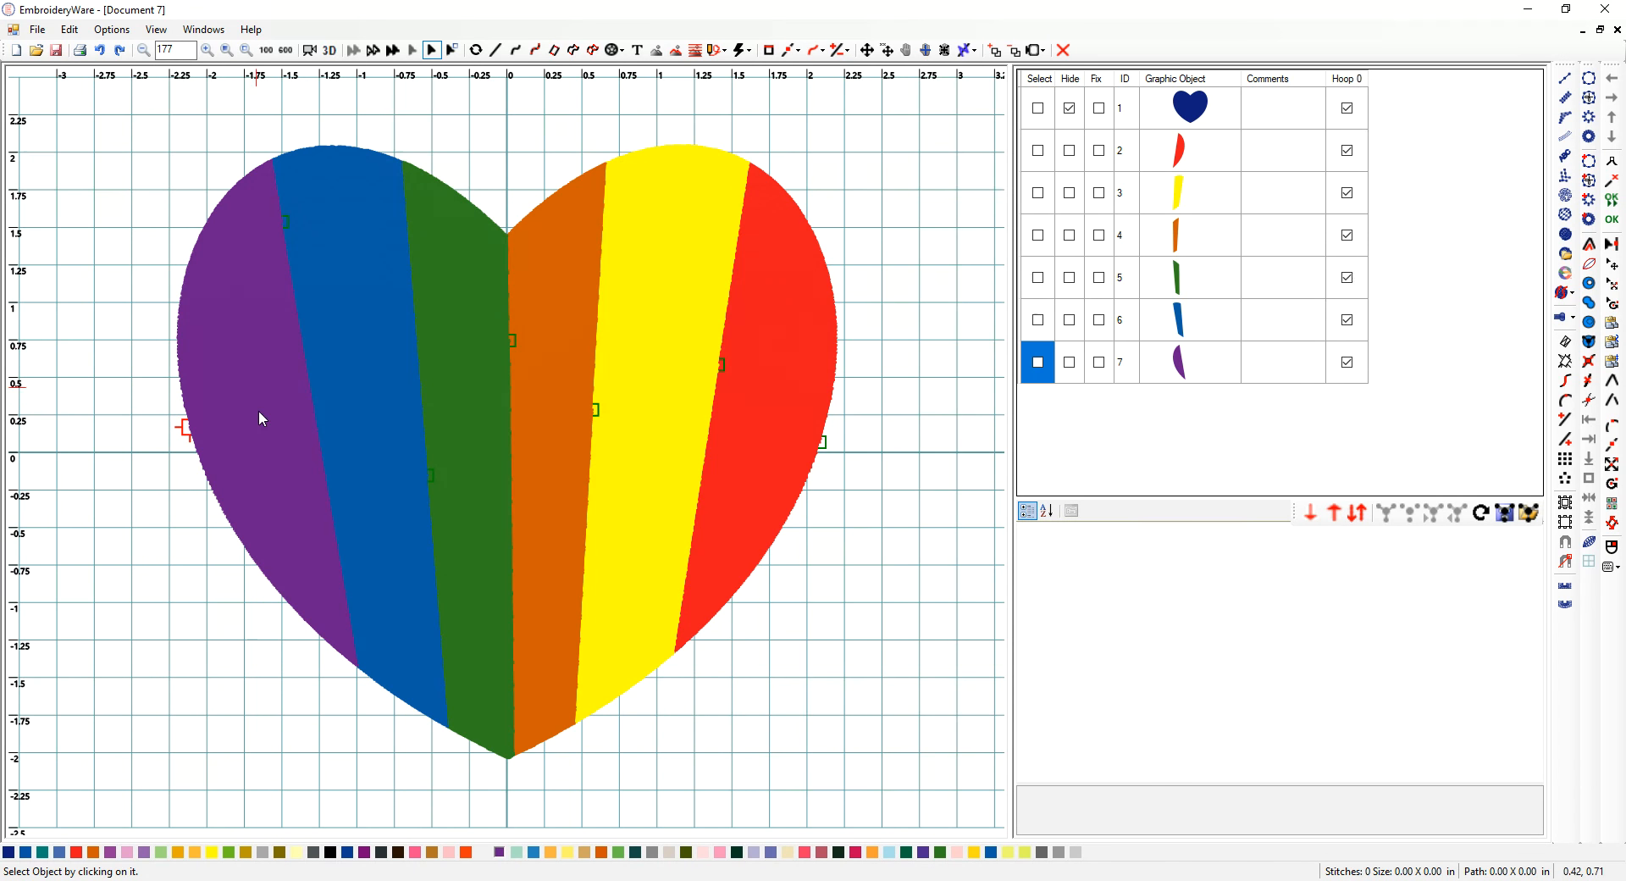
- Reorder the segments so the violet one is fifth and the blue one sixth, ahead of the green one
left_click(1332, 518)
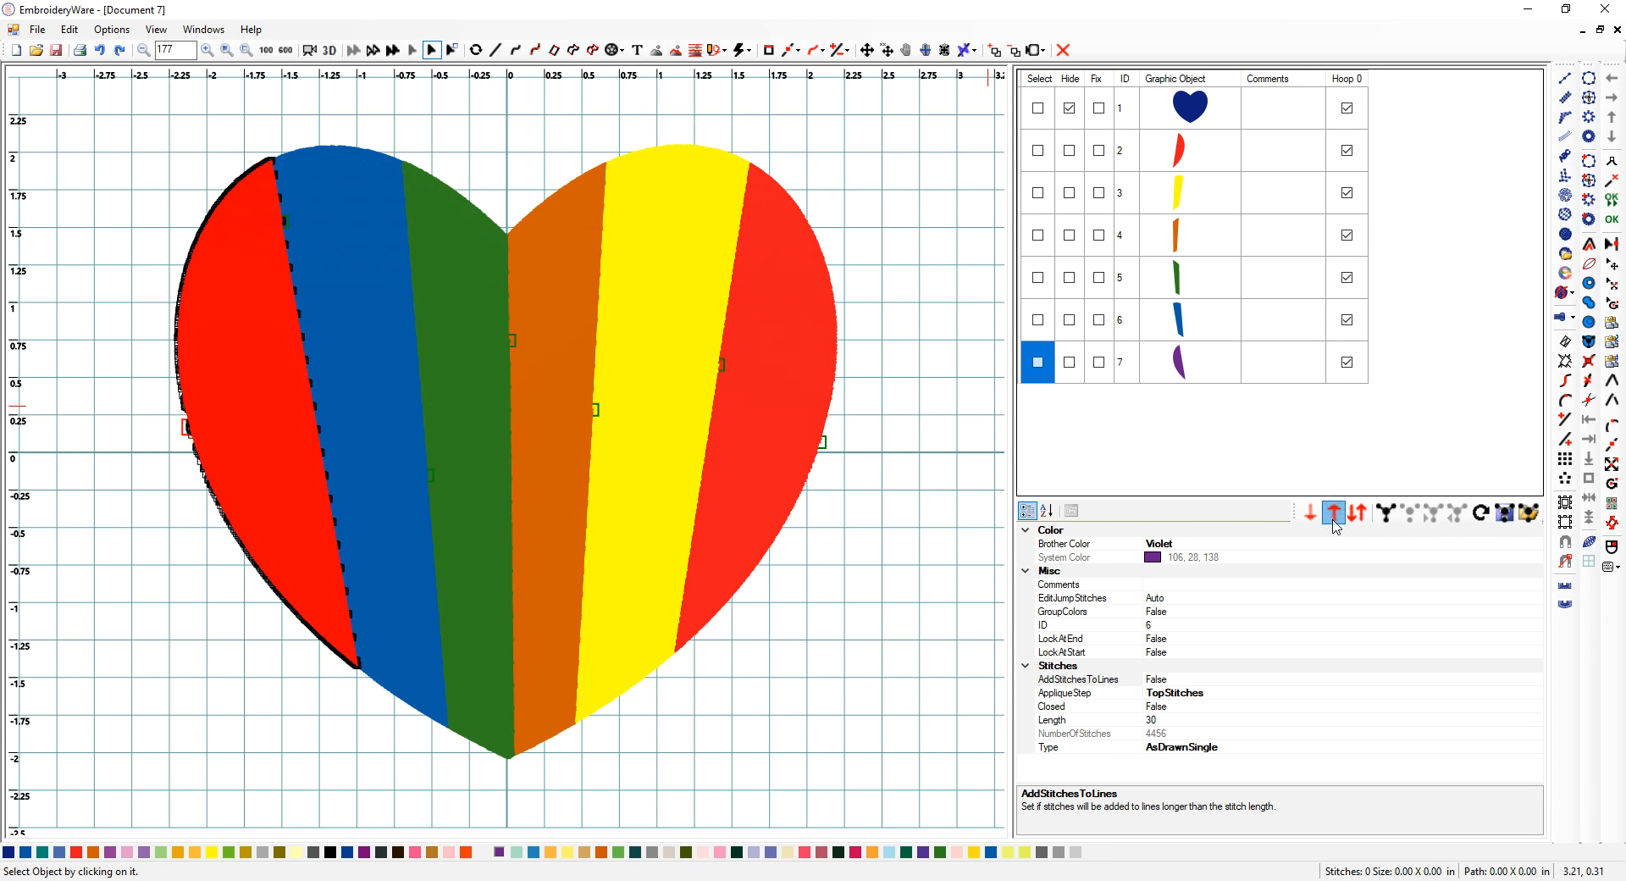
left_click(1333, 518)
left_click(1334, 518)
left_click(1041, 293)
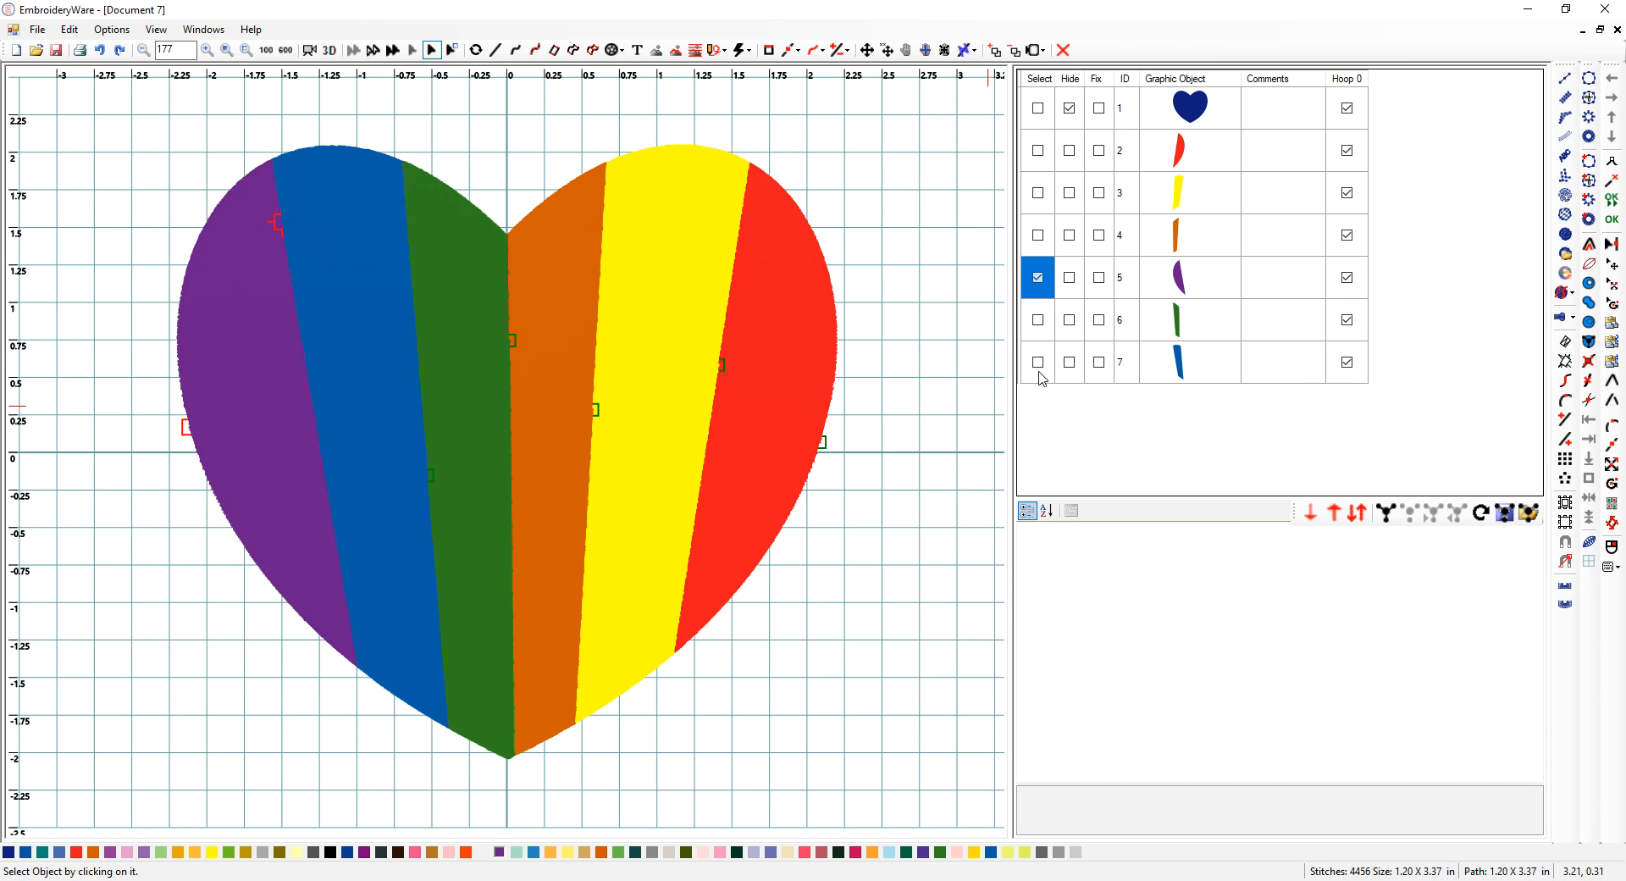
left_click(1040, 378)
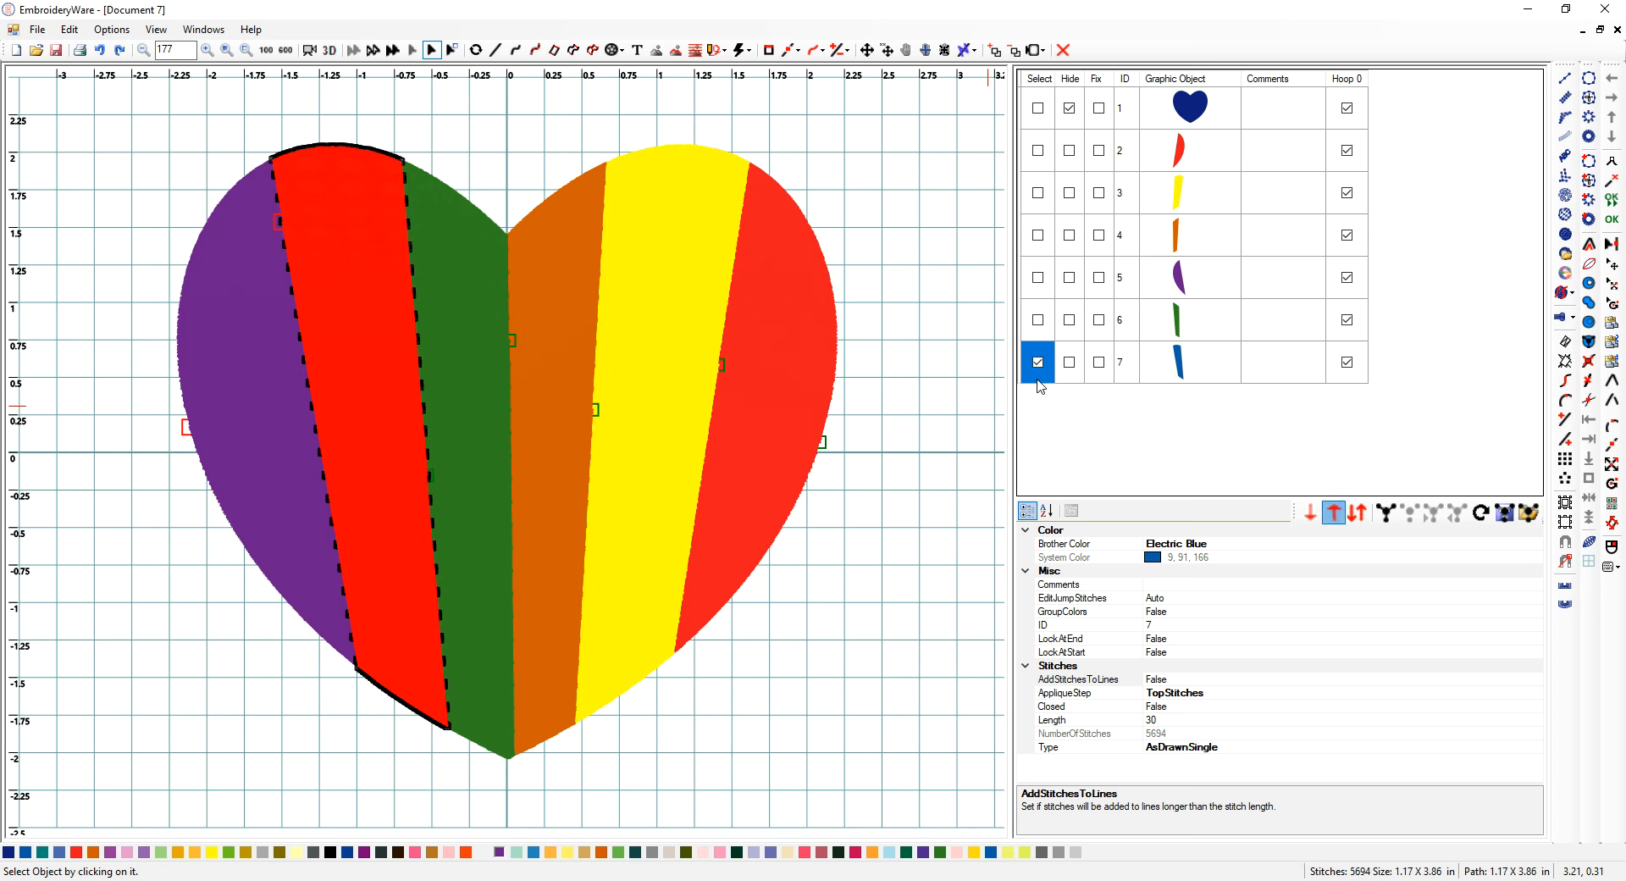
left_click(1039, 326)
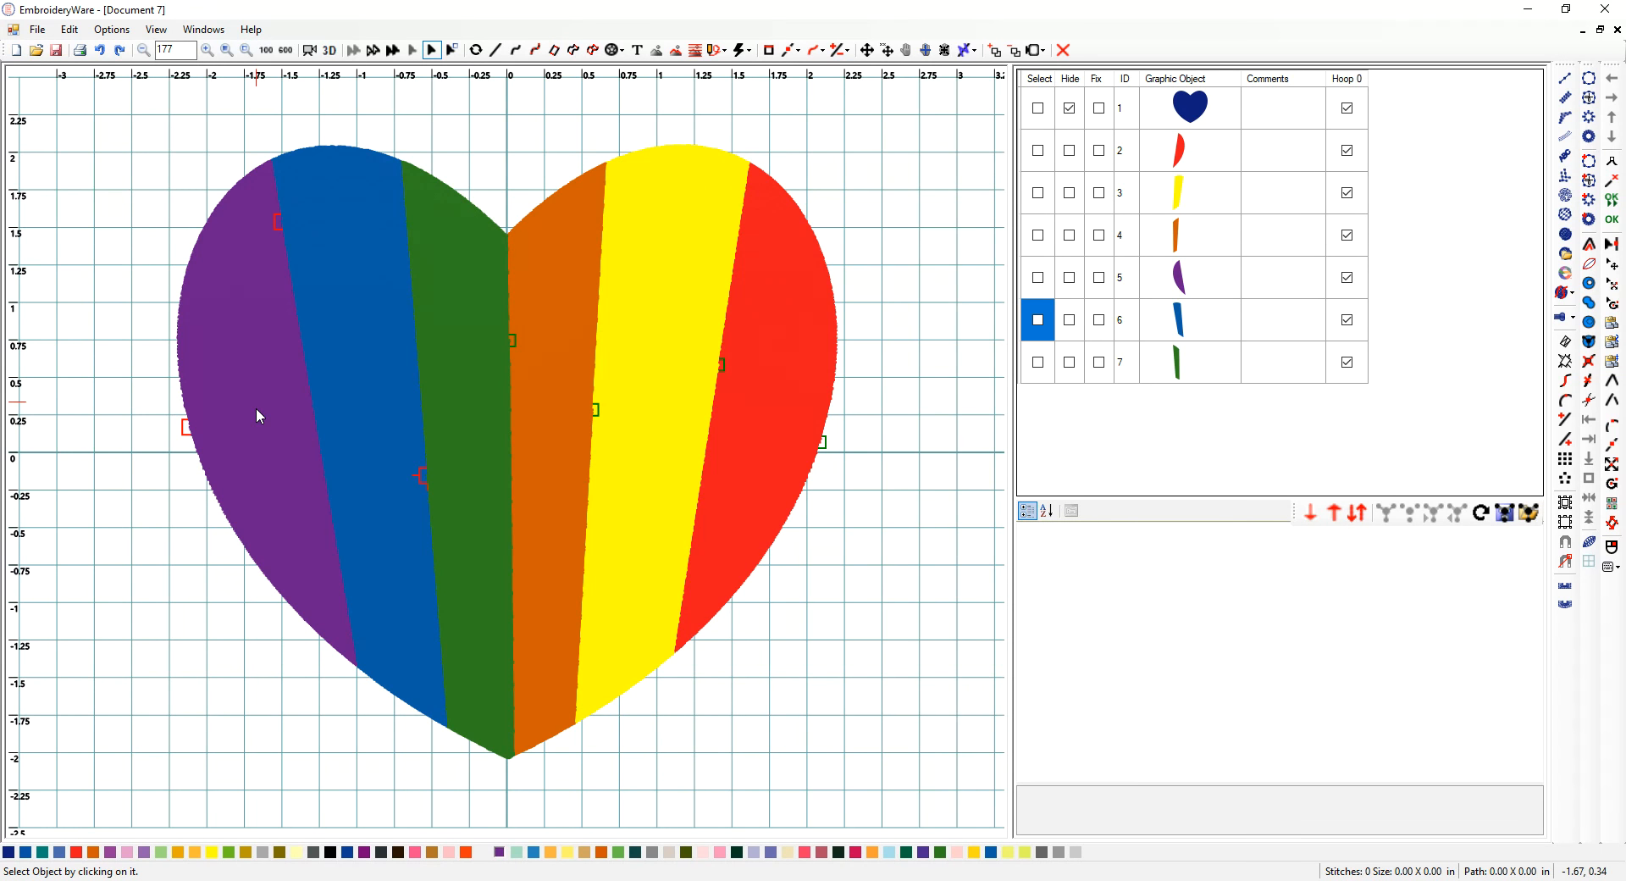
- Reverse the point order of the violet, blue and green segments
left_click(792, 52)
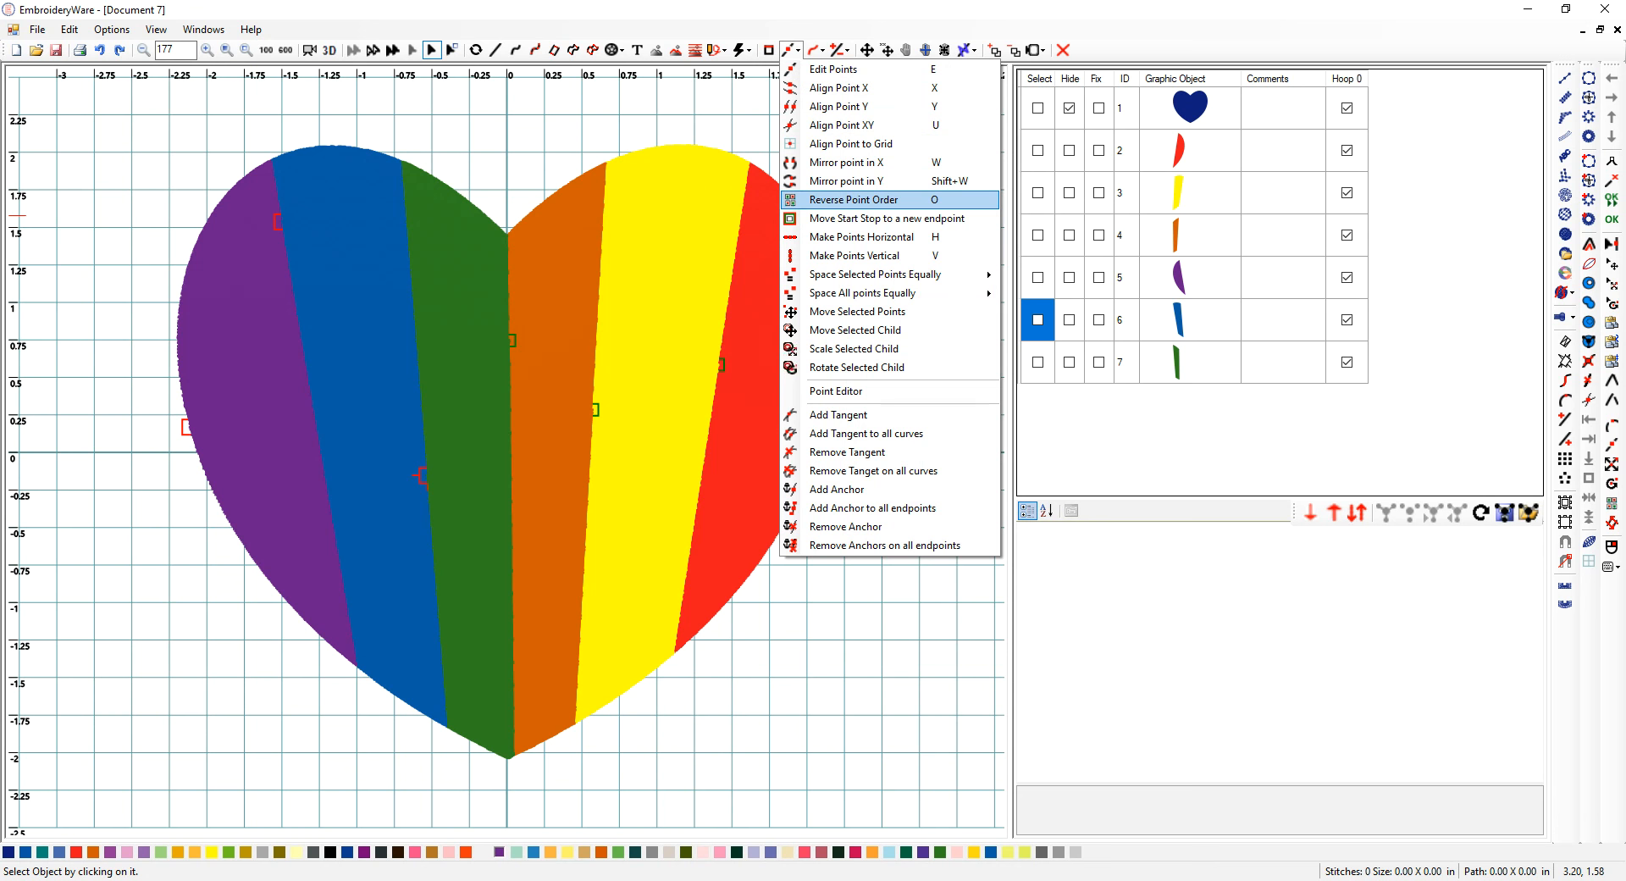
left_click(873, 200)
left_click(1180, 279)
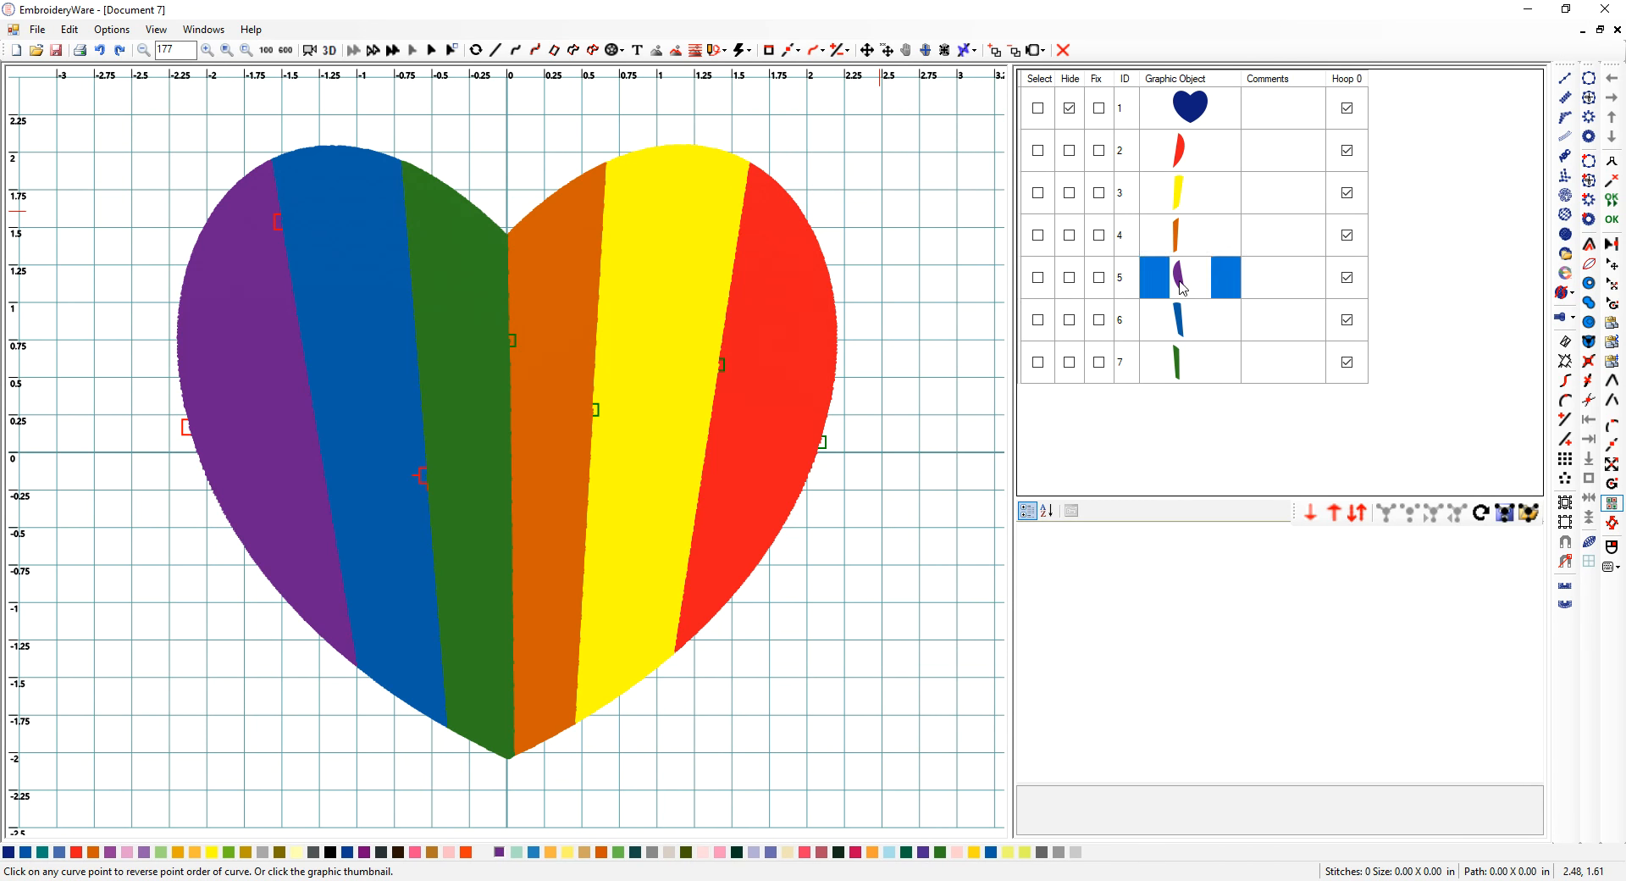
left_click(1187, 333)
left_click(1179, 368)
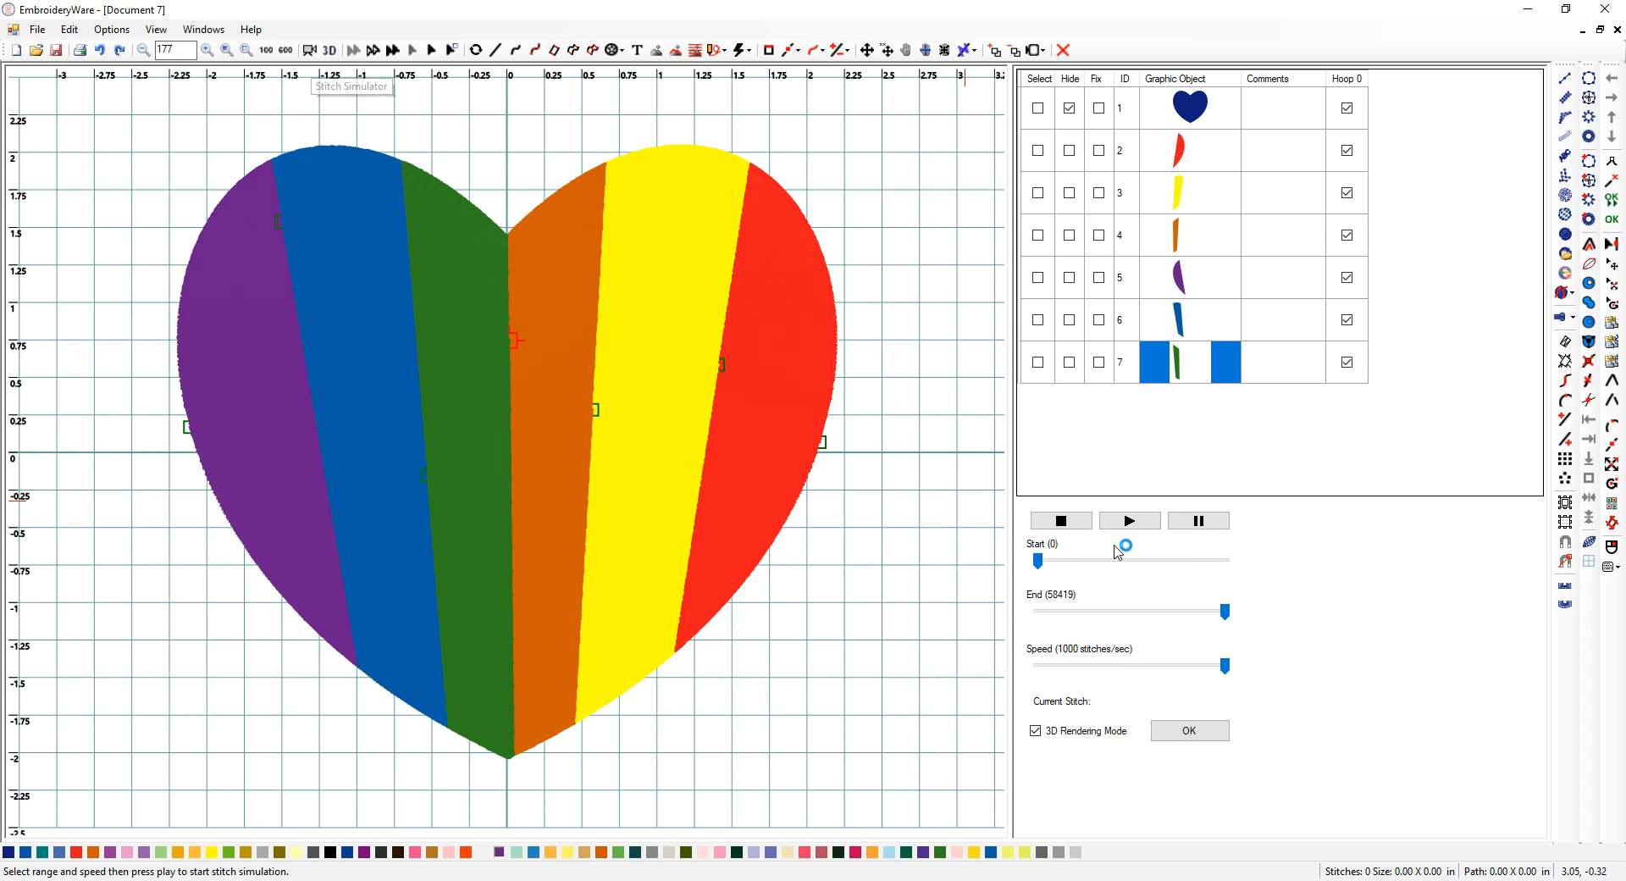
- Play the stitch simulation of the whole heart in 3D rendering mode, and close the simulator
left_click(1125, 526)
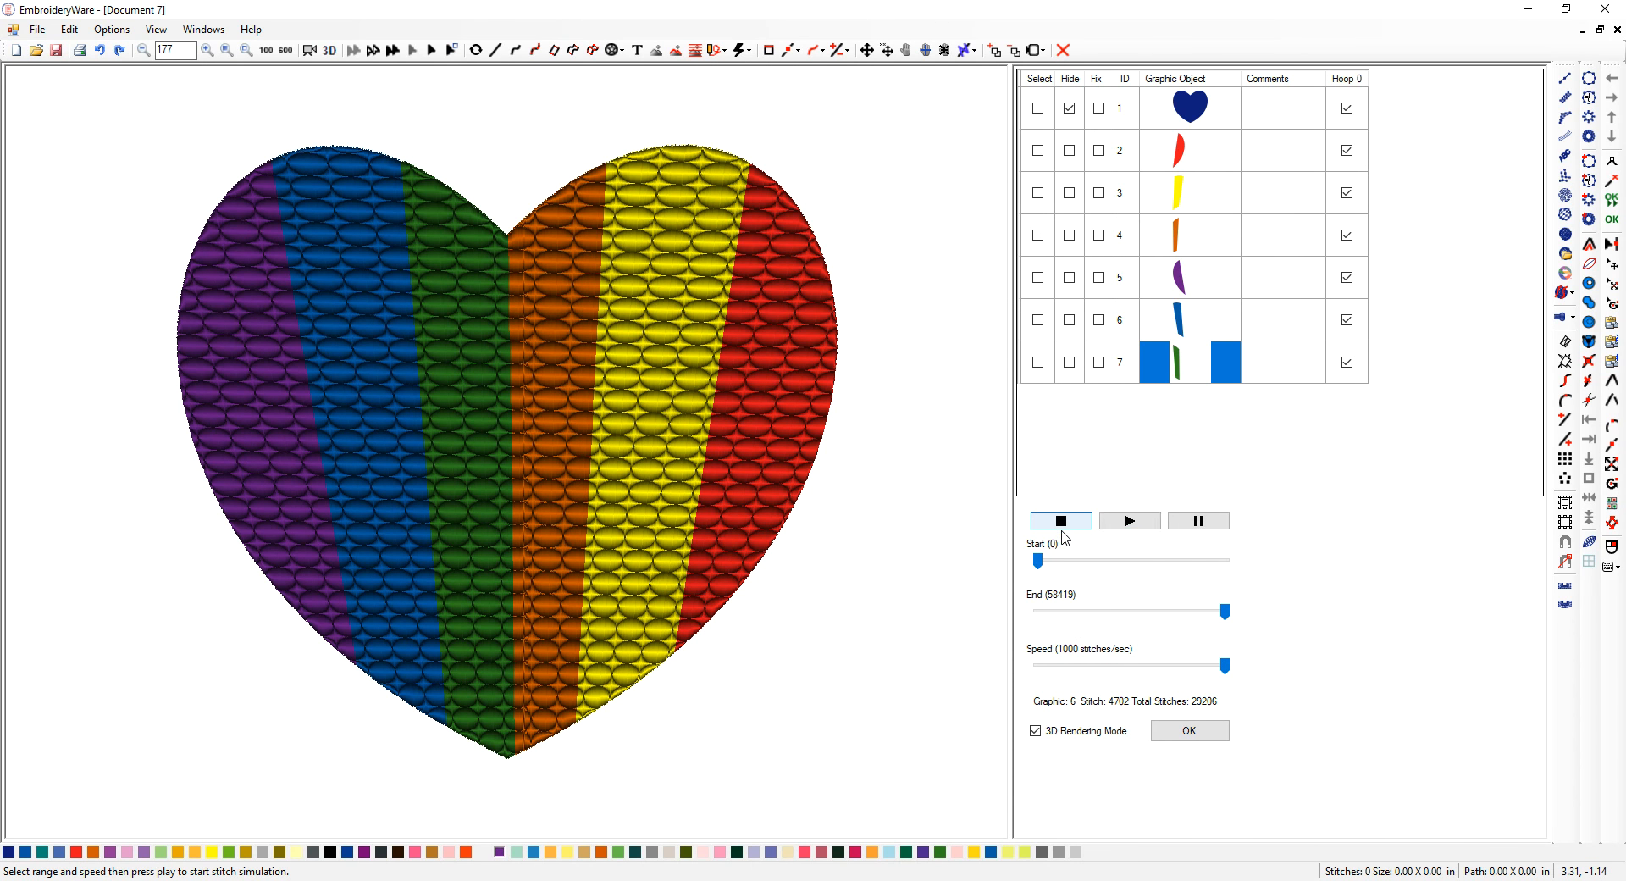
left_click(1185, 731)
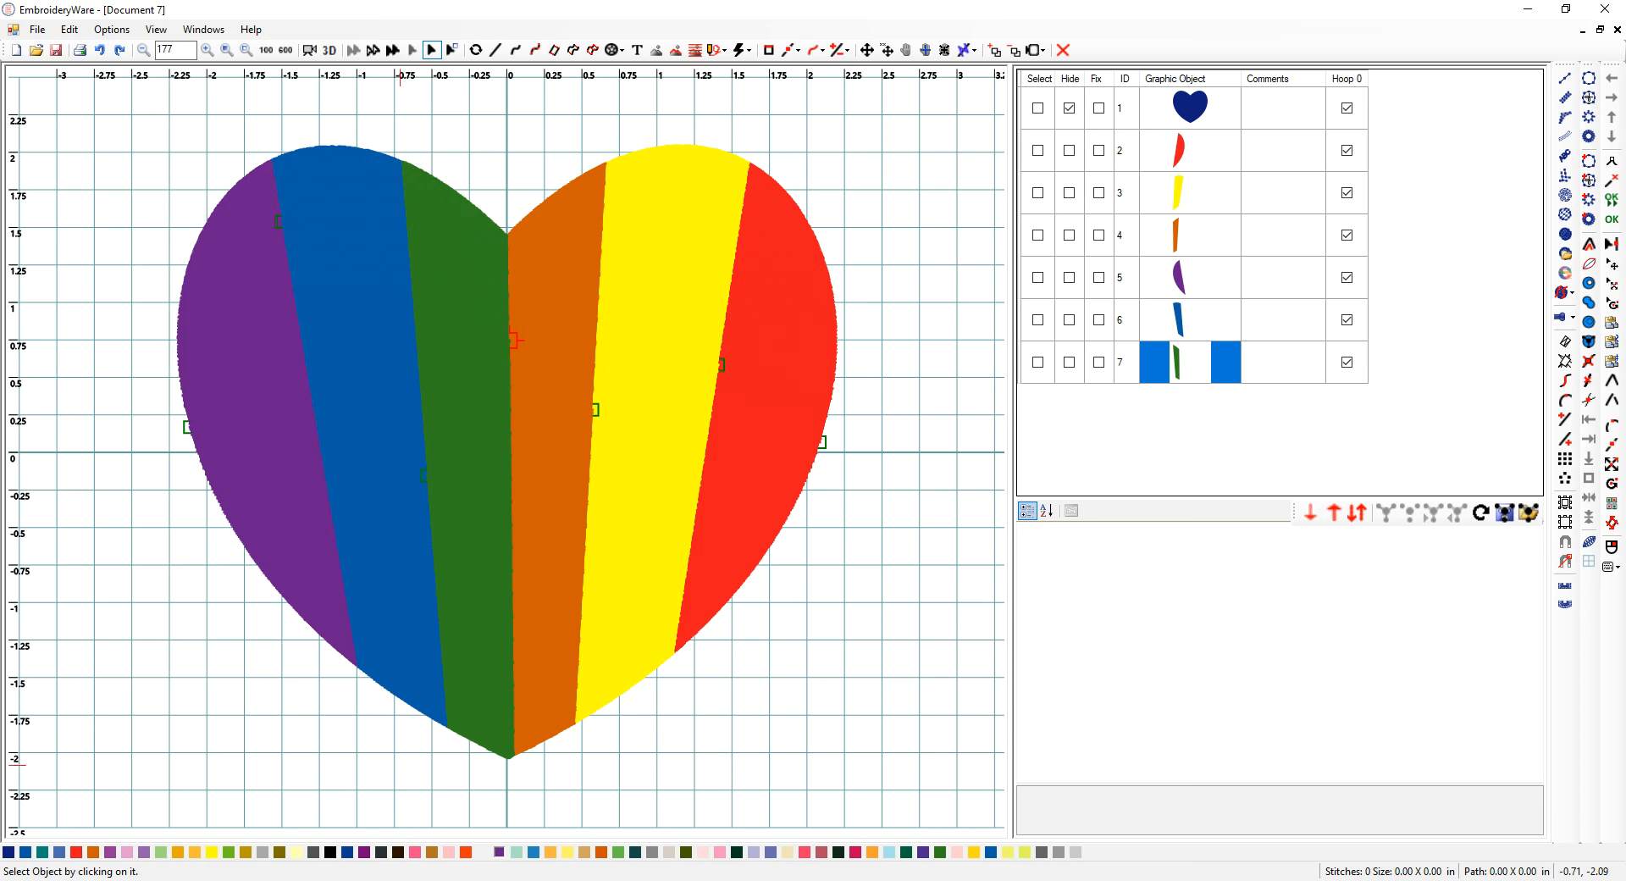
- Bring up the open Google Chrome windows
left_click(268, 879)
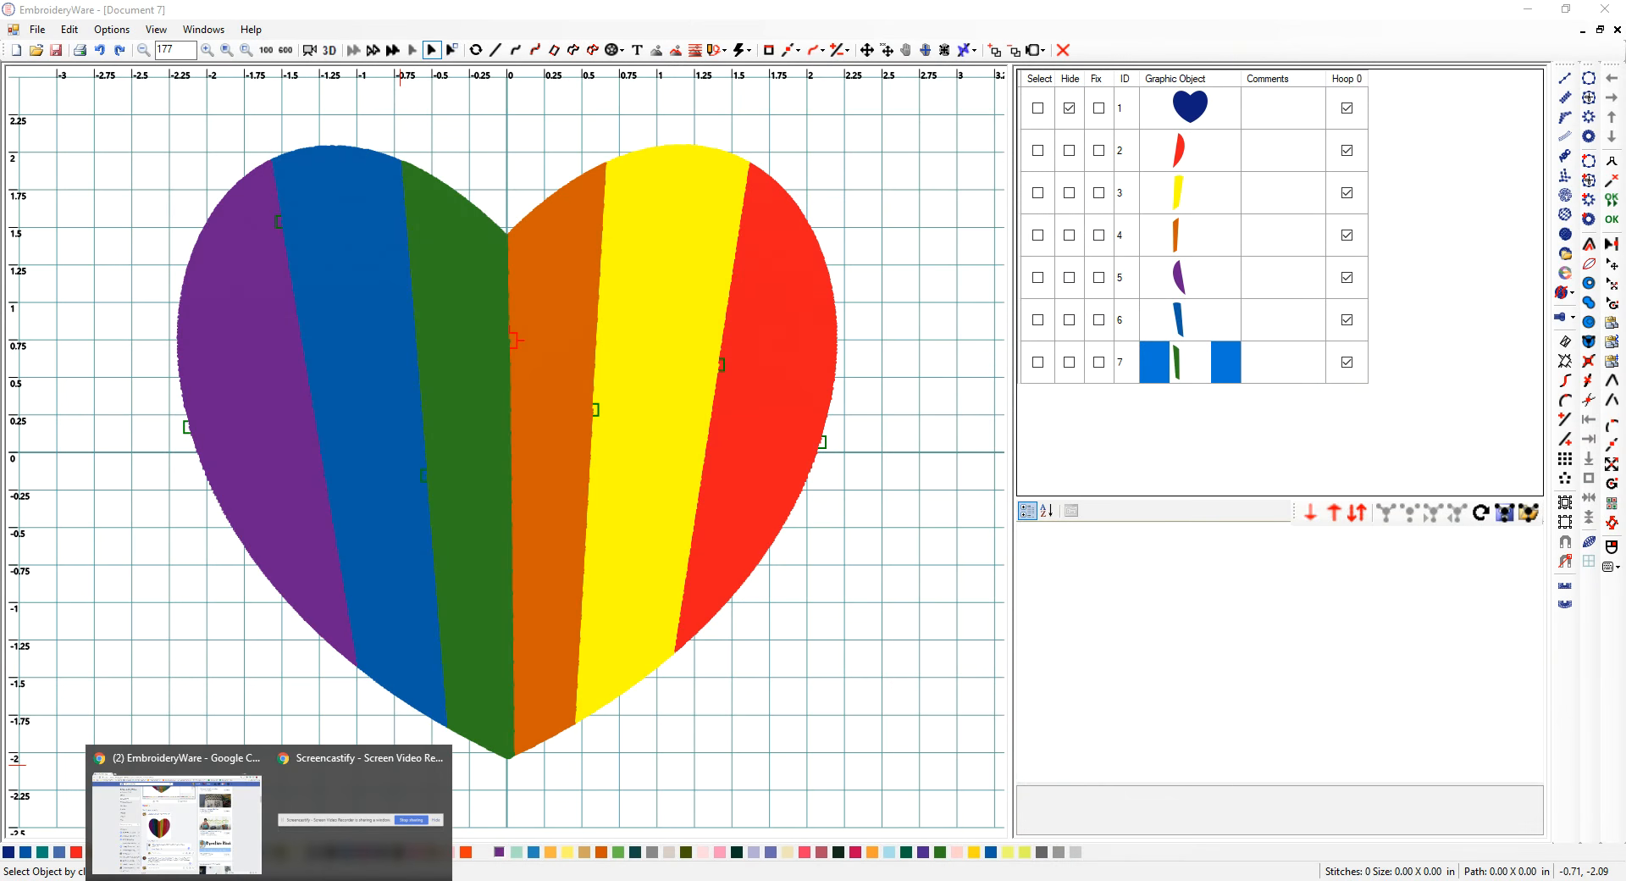